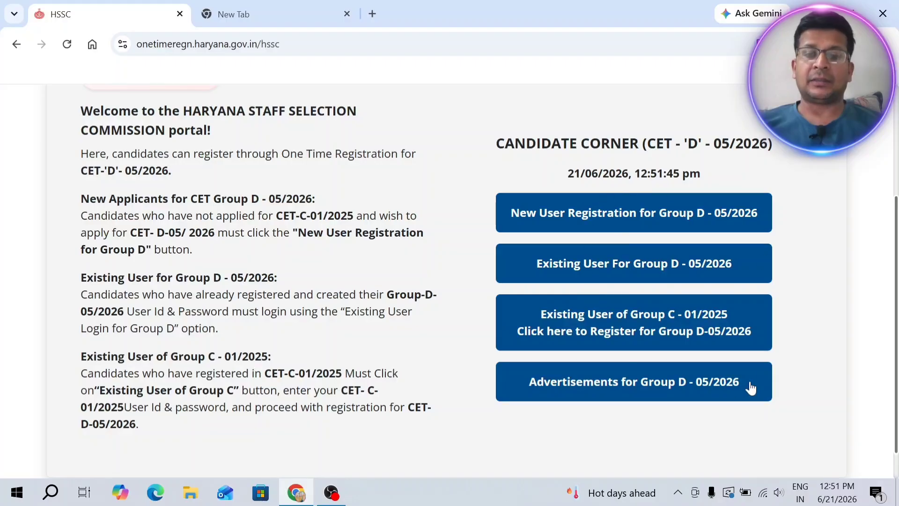
- Start a new Group D user registration and confirm the Important Note
{"action": "left_click", "coordinate": [618, 220]}
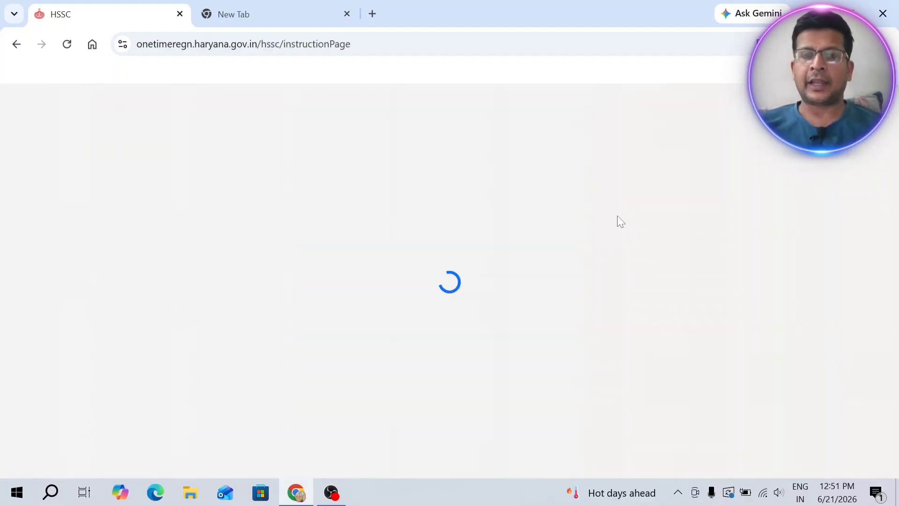
{"action": "left_click", "coordinate": [581, 334]}
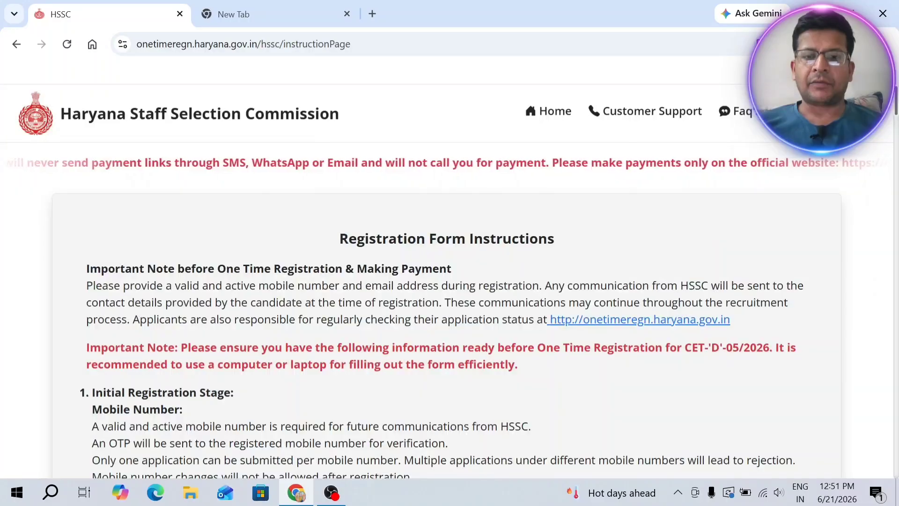
{"action": "scroll", "coordinate": [420, 344], "scroll_direction": "down", "scroll_amount": 3}
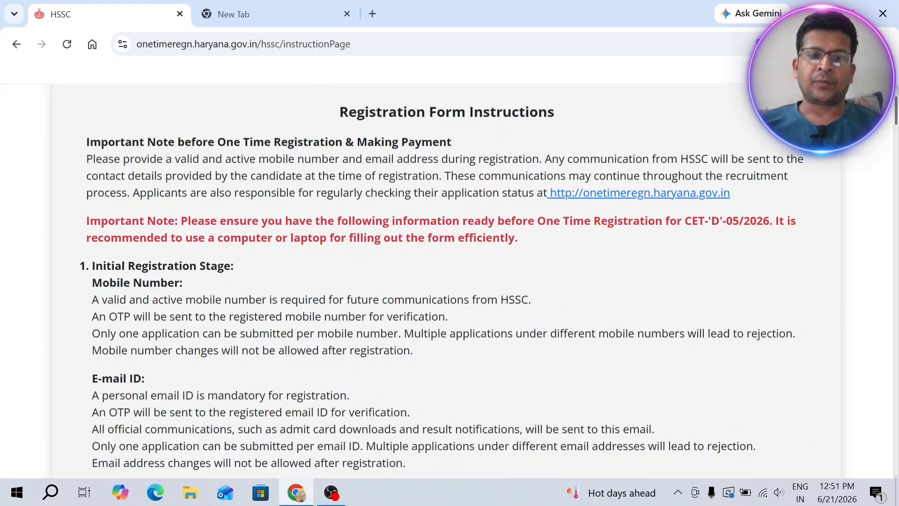
{"action": "scroll", "coordinate": [450, 281], "scroll_direction": "down", "scroll_amount": 5}
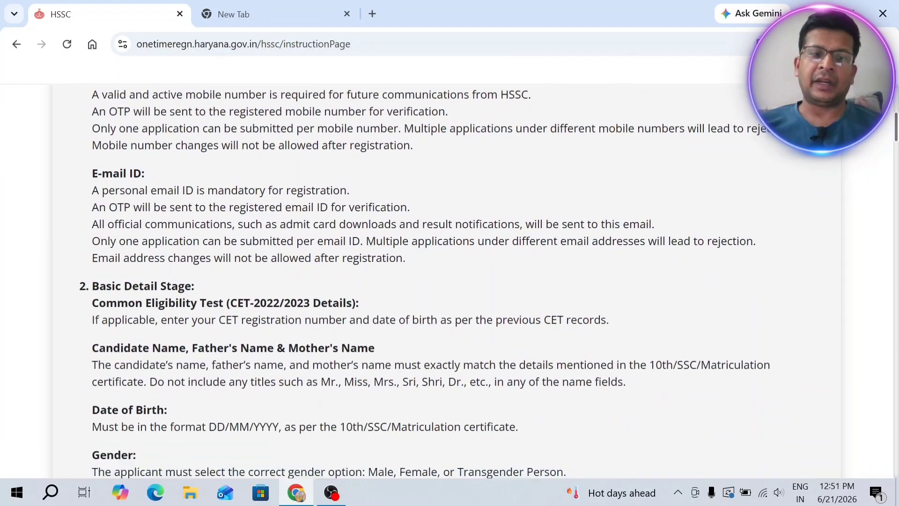
{"action": "scroll", "coordinate": [424, 283], "scroll_direction": "down", "scroll_amount": 1}
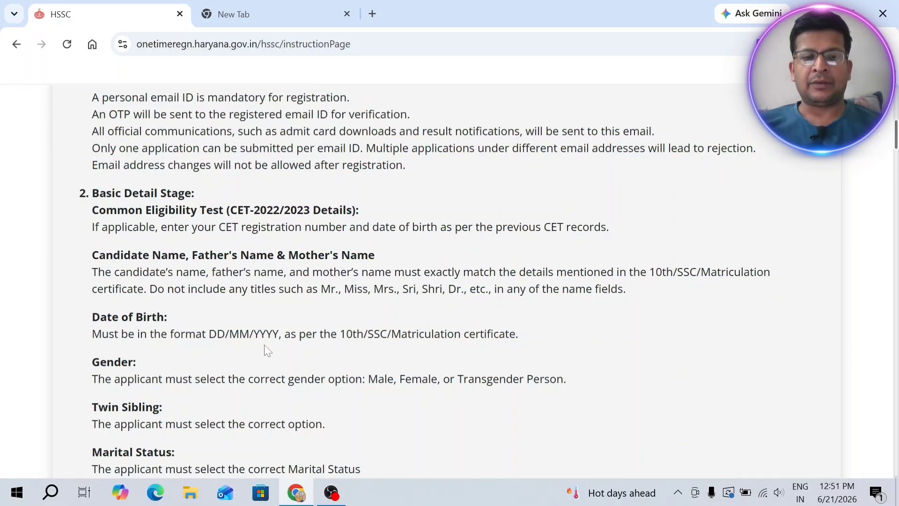
- Read through the registration instructions down to the disability categories table
{"action": "scroll", "coordinate": [424, 281], "scroll_direction": "down", "scroll_amount": 1}
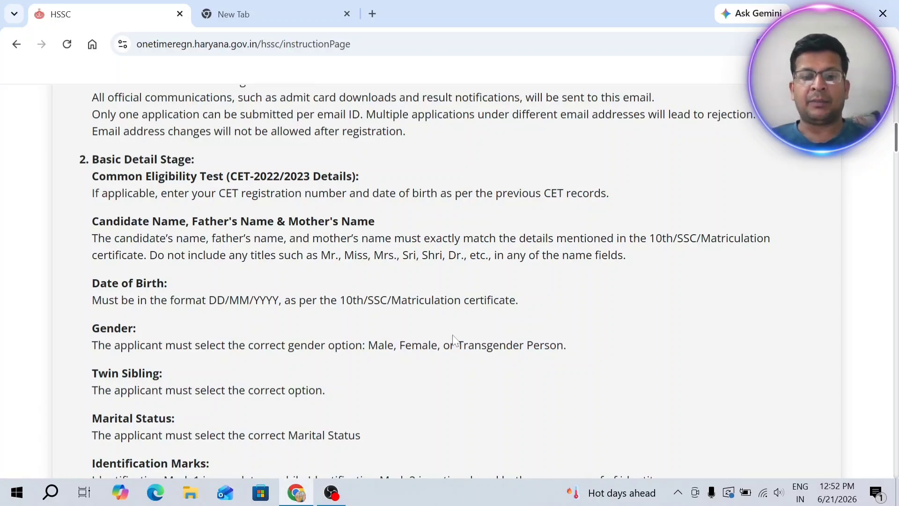
{"action": "scroll", "coordinate": [453, 341], "scroll_direction": "down", "scroll_amount": 3}
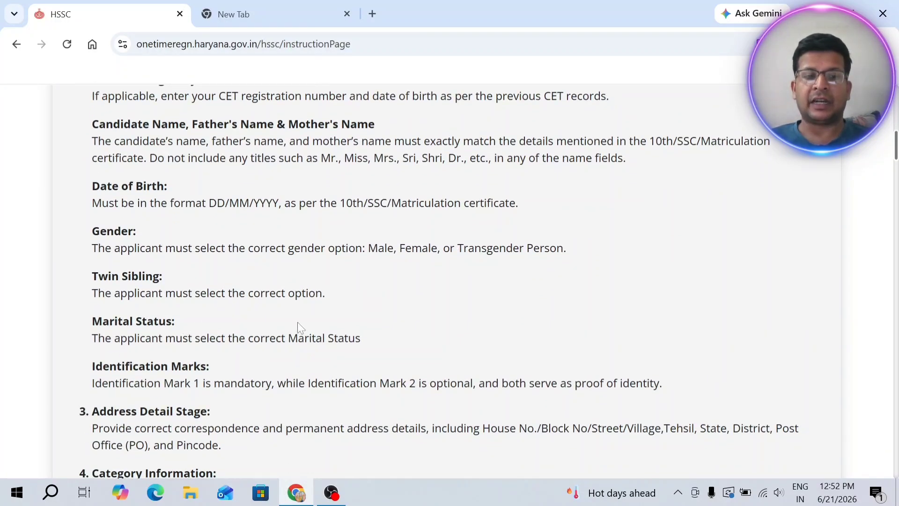
{"action": "scroll", "coordinate": [363, 339], "scroll_direction": "down", "scroll_amount": 3}
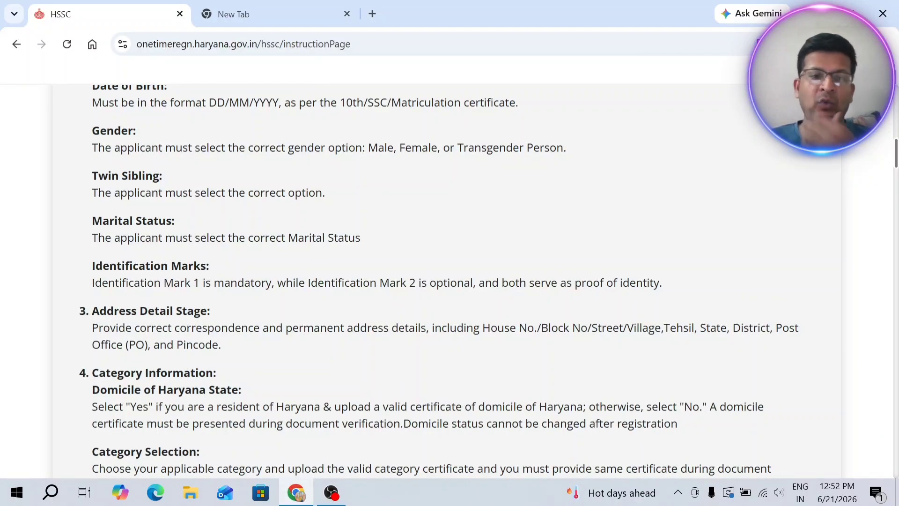
{"action": "scroll", "coordinate": [423, 287], "scroll_direction": "down", "scroll_amount": 2}
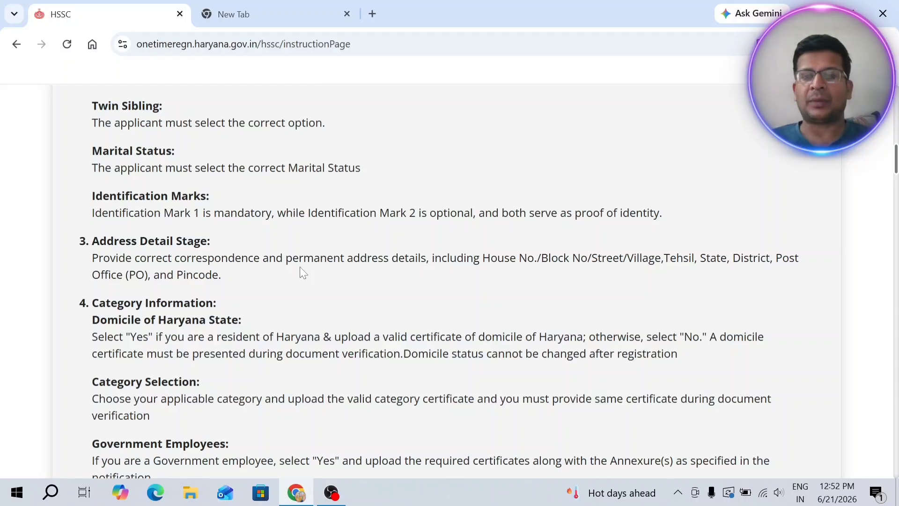
{"action": "scroll", "coordinate": [300, 267], "scroll_direction": "down", "scroll_amount": 3}
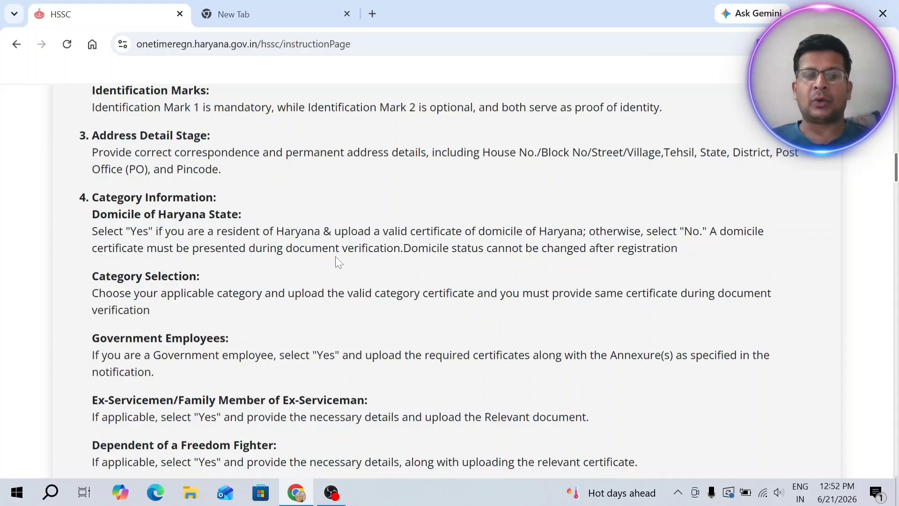
{"action": "scroll", "coordinate": [336, 257], "scroll_direction": "down", "scroll_amount": 1}
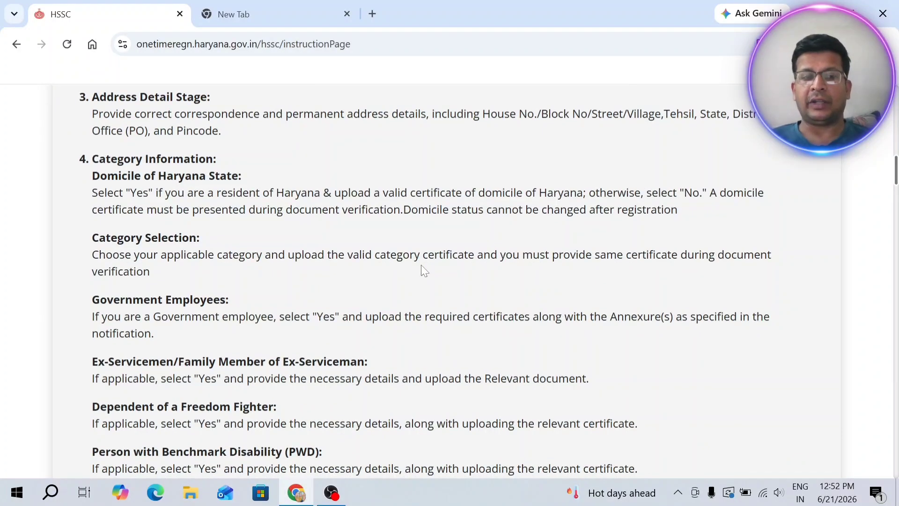
{"action": "scroll", "coordinate": [421, 265], "scroll_direction": "down", "scroll_amount": 2}
{"action": "scroll", "coordinate": [325, 340], "scroll_direction": "down", "scroll_amount": 5}
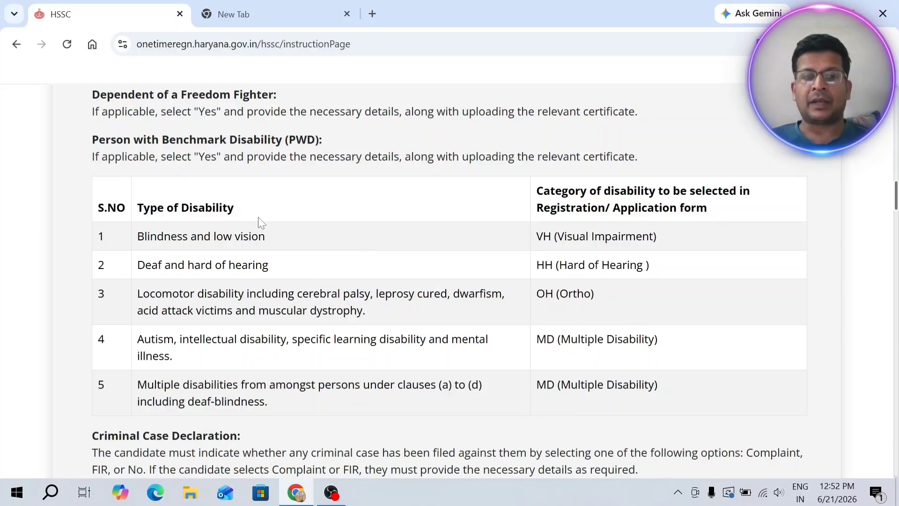
{"action": "scroll", "coordinate": [404, 253], "scroll_direction": "down", "scroll_amount": 4}
- Scroll through the category document lists to the final CET-D-05/2026 Advertisement declaration
{"action": "scroll", "coordinate": [400, 248], "scroll_direction": "down", "scroll_amount": 3}
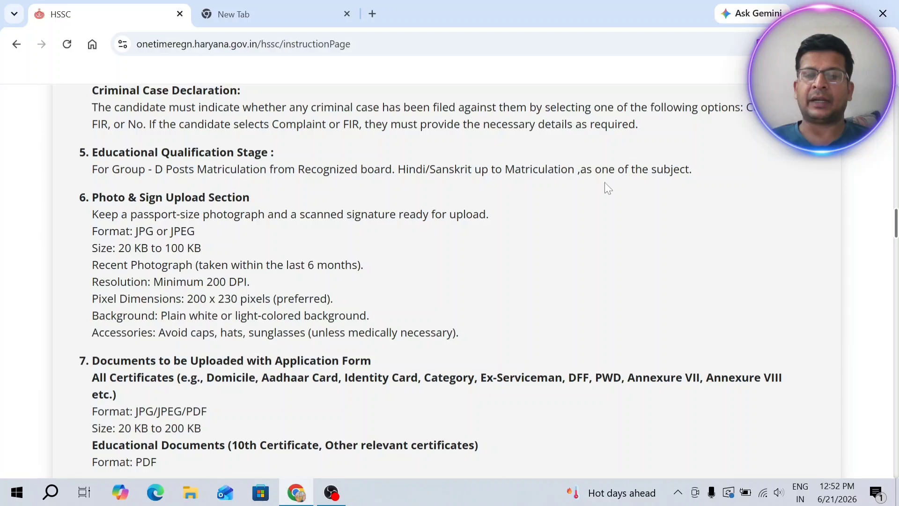
{"action": "scroll", "coordinate": [605, 183], "scroll_direction": "down", "scroll_amount": 1}
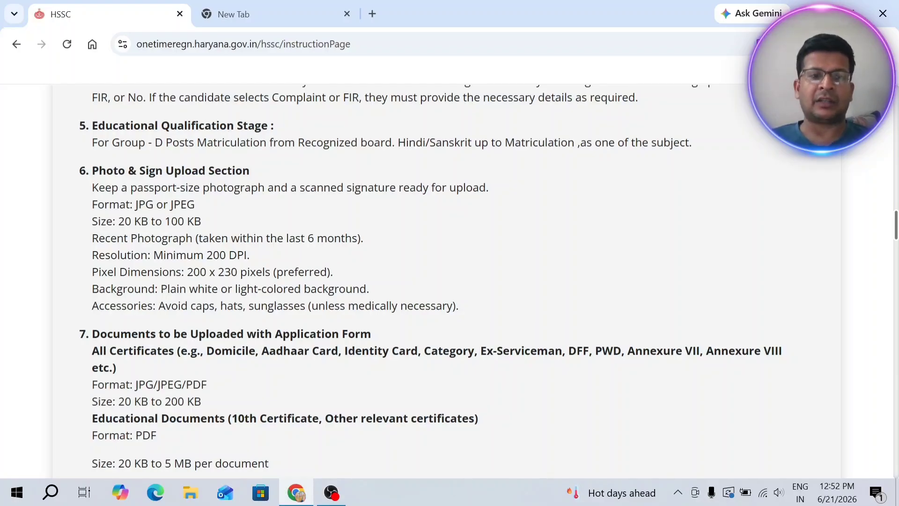
{"action": "scroll", "coordinate": [255, 263], "scroll_direction": "down", "scroll_amount": 2}
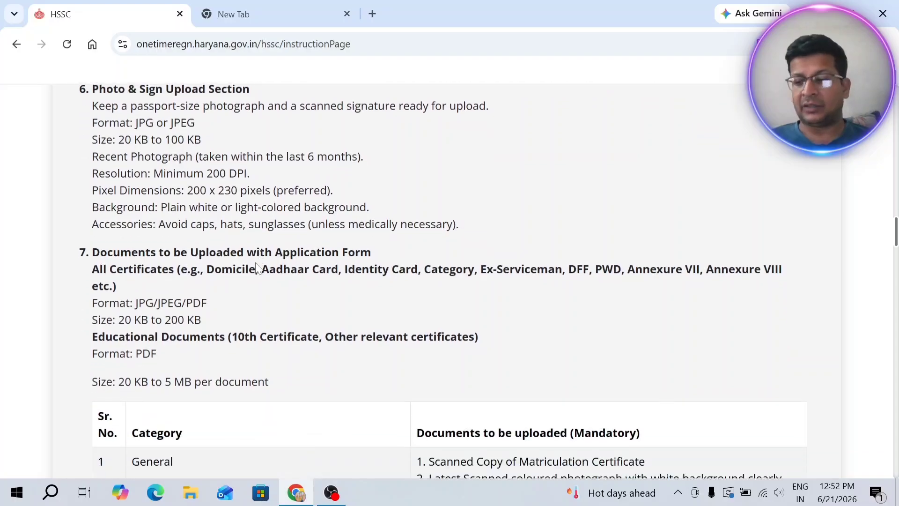
{"action": "scroll", "coordinate": [256, 263], "scroll_direction": "down", "scroll_amount": 1}
{"action": "scroll", "coordinate": [255, 263], "scroll_direction": "down", "scroll_amount": 1}
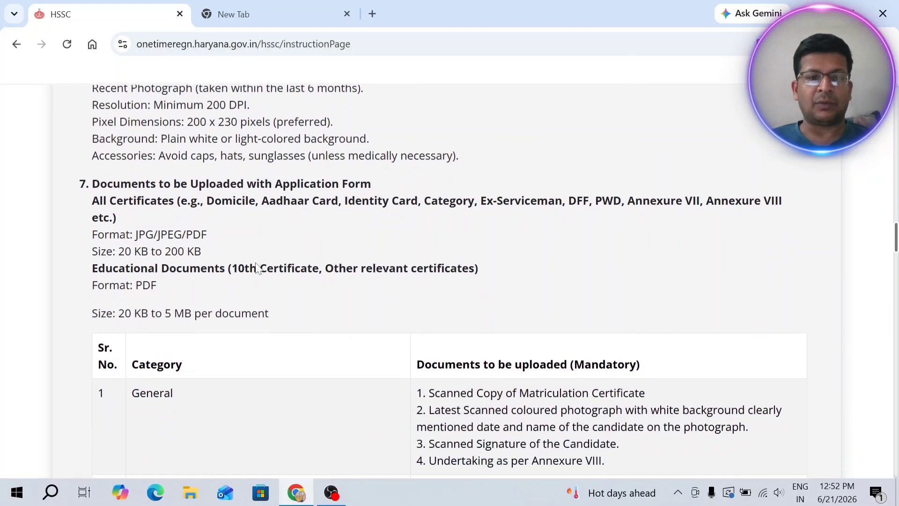
{"action": "scroll", "coordinate": [257, 267], "scroll_direction": "down", "scroll_amount": 2}
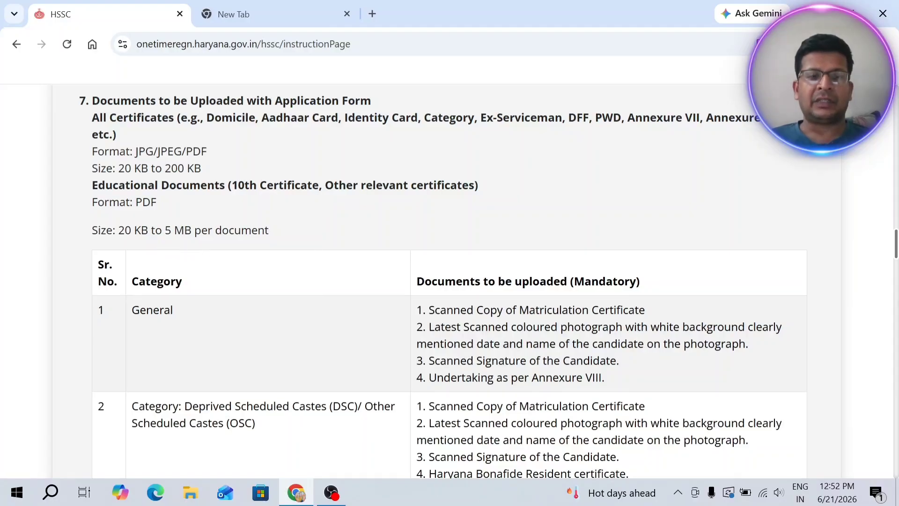
{"action": "scroll", "coordinate": [359, 260], "scroll_direction": "down", "scroll_amount": 1}
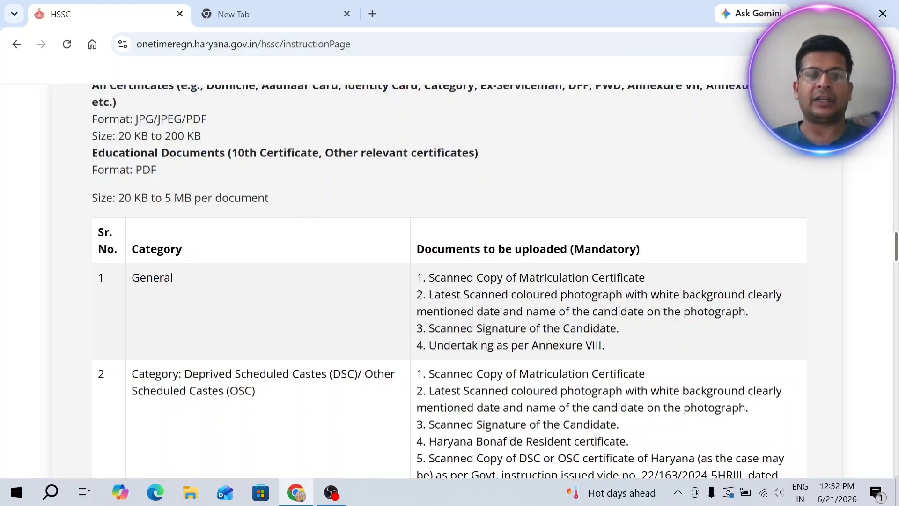
{"action": "scroll", "coordinate": [375, 291], "scroll_direction": "down", "scroll_amount": 3}
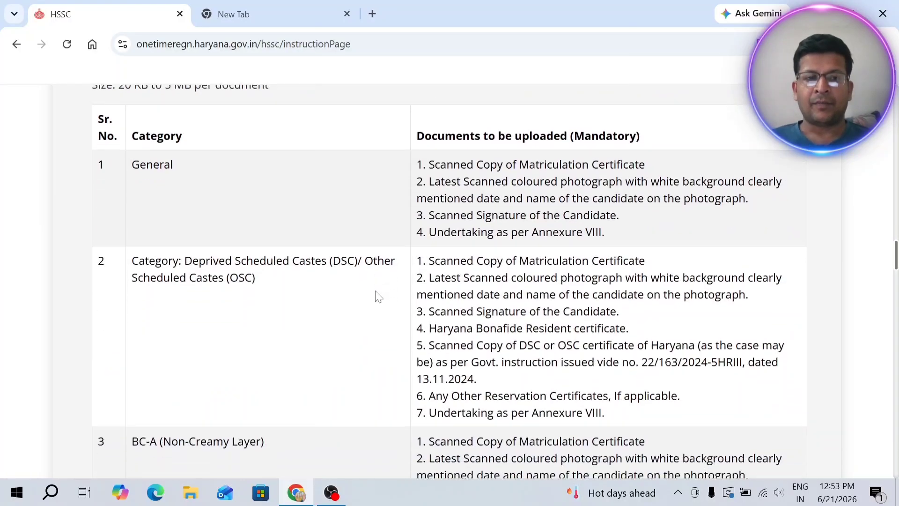
{"action": "scroll", "coordinate": [379, 296], "scroll_direction": "up", "scroll_amount": 1}
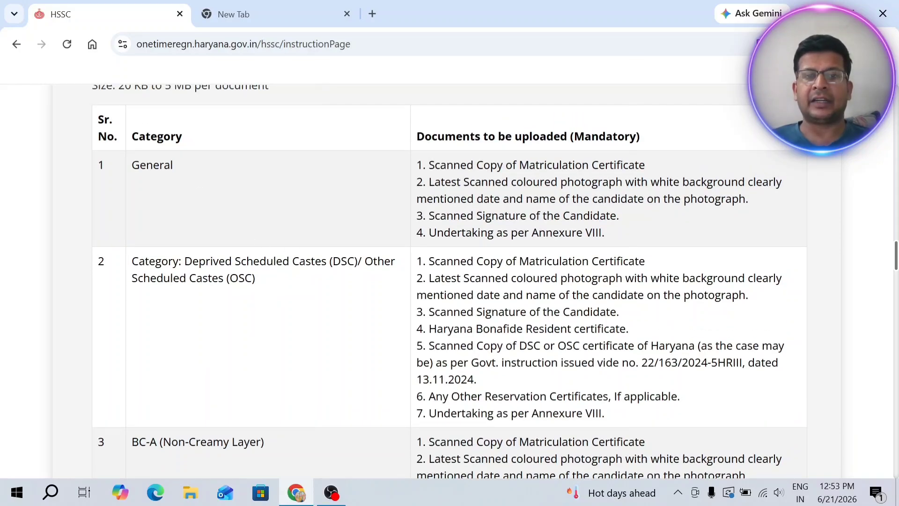
{"action": "scroll", "coordinate": [310, 281], "scroll_direction": "down", "scroll_amount": 2}
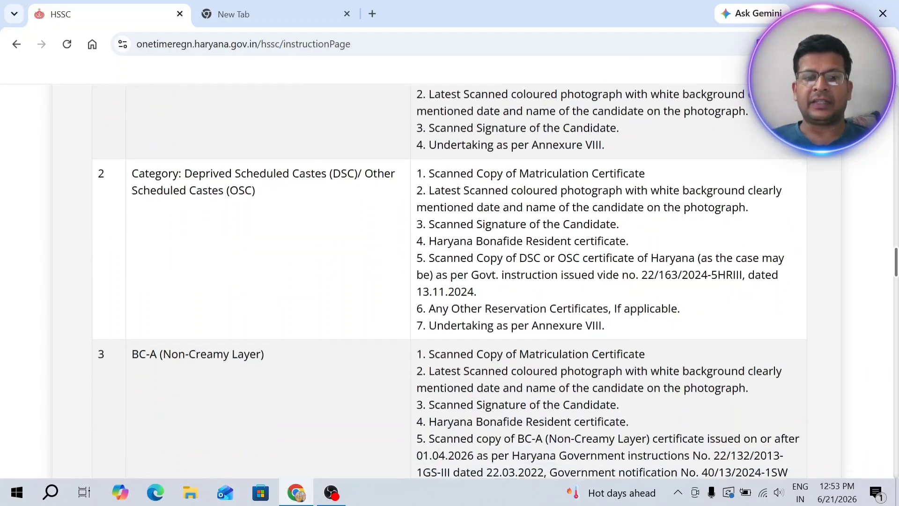
{"action": "scroll", "coordinate": [578, 290], "scroll_direction": "down", "scroll_amount": 1}
{"action": "scroll", "coordinate": [361, 325], "scroll_direction": "down", "scroll_amount": 2}
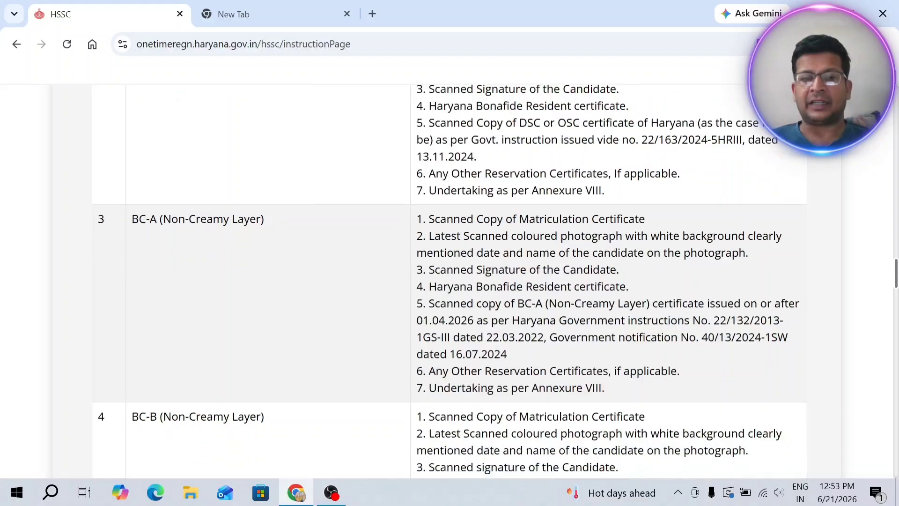
{"action": "scroll", "coordinate": [611, 356], "scroll_direction": "down", "scroll_amount": 3}
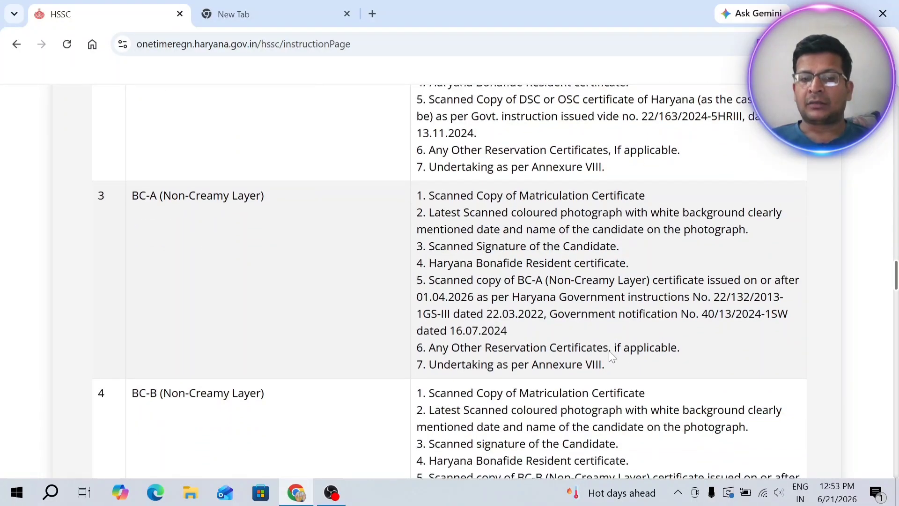
{"action": "scroll", "coordinate": [611, 357], "scroll_direction": "down", "scroll_amount": 8}
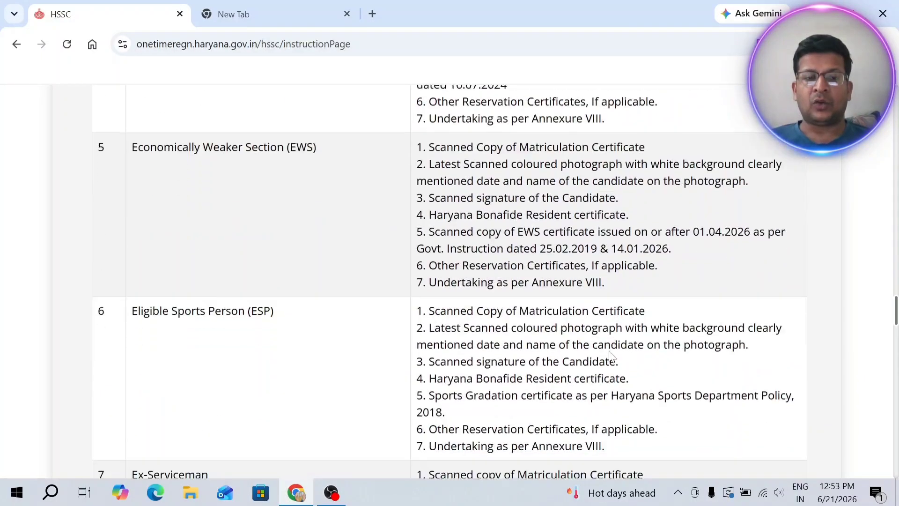
{"action": "scroll", "coordinate": [450, 281], "scroll_direction": "down", "scroll_amount": 10}
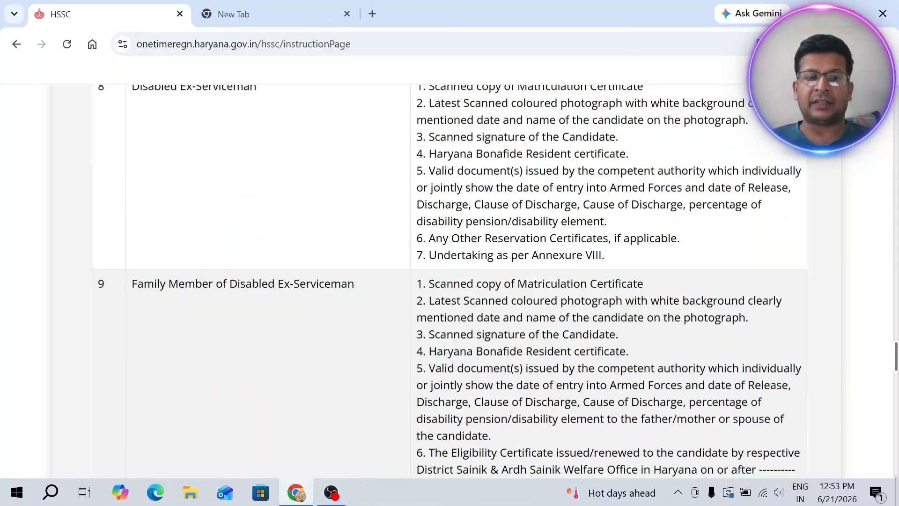
{"action": "scroll", "coordinate": [450, 281], "scroll_direction": "down", "scroll_amount": 5}
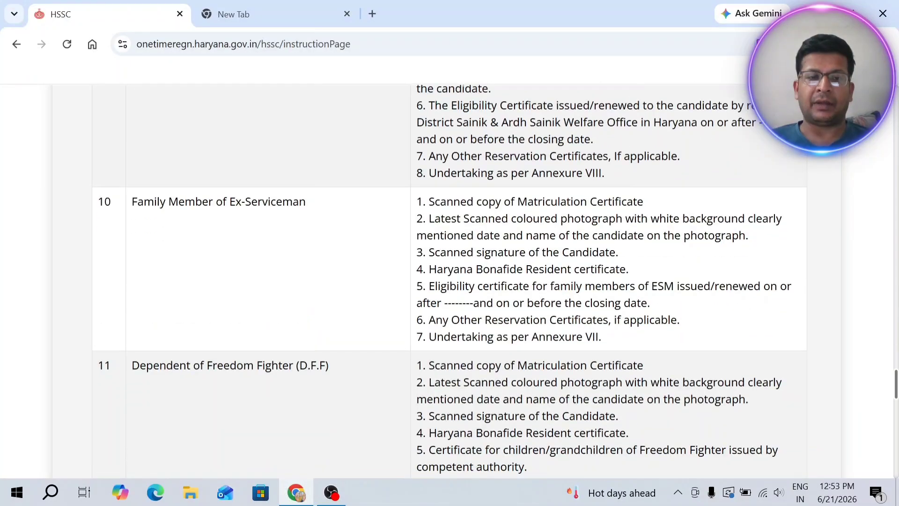
{"action": "scroll", "coordinate": [449, 281], "scroll_direction": "down", "scroll_amount": 5}
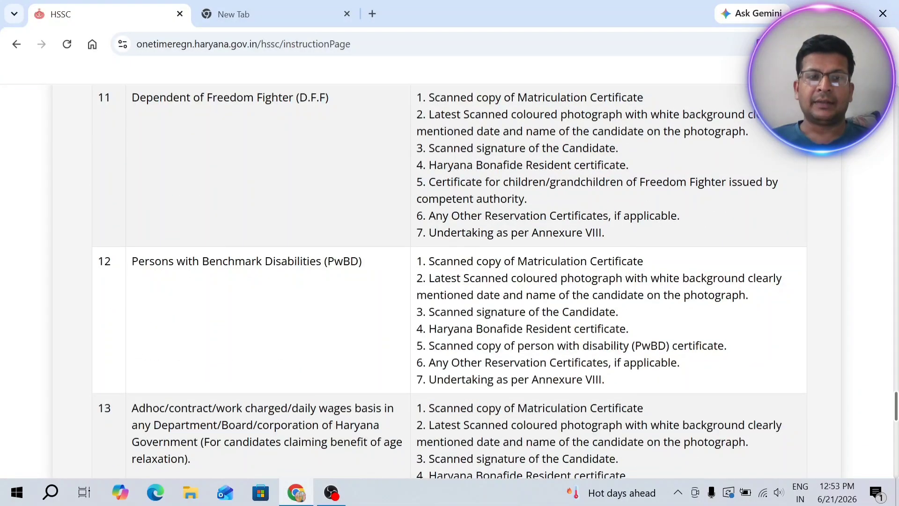
{"action": "scroll", "coordinate": [450, 281], "scroll_direction": "down", "scroll_amount": 1}
{"action": "scroll", "coordinate": [611, 356], "scroll_direction": "down", "scroll_amount": 6}
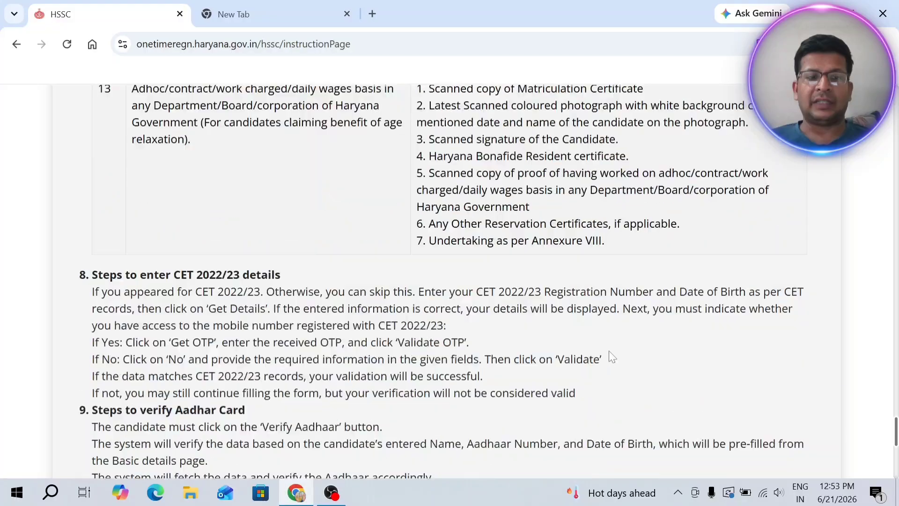
{"action": "scroll", "coordinate": [611, 356], "scroll_direction": "down", "scroll_amount": 6}
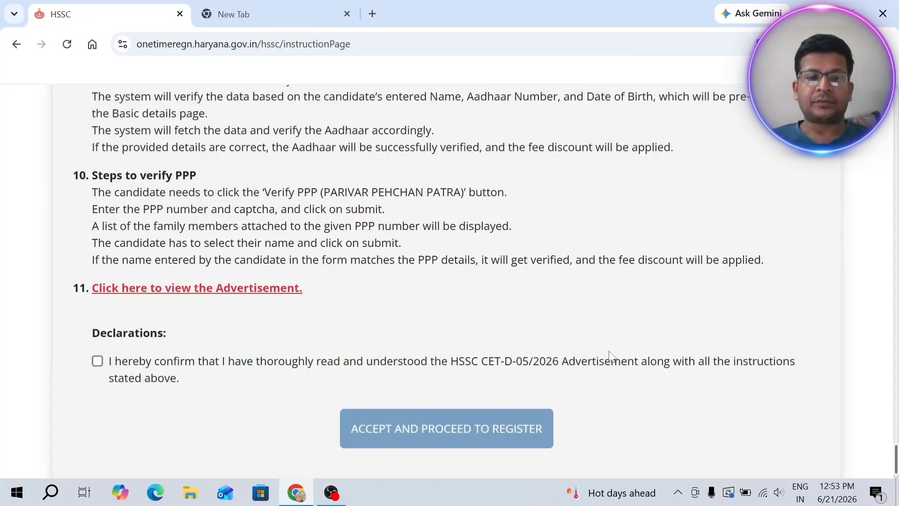
- Tick the read-the-advertisement declaration and proceed to the New User registration form
{"action": "left_click", "coordinate": [97, 325]}
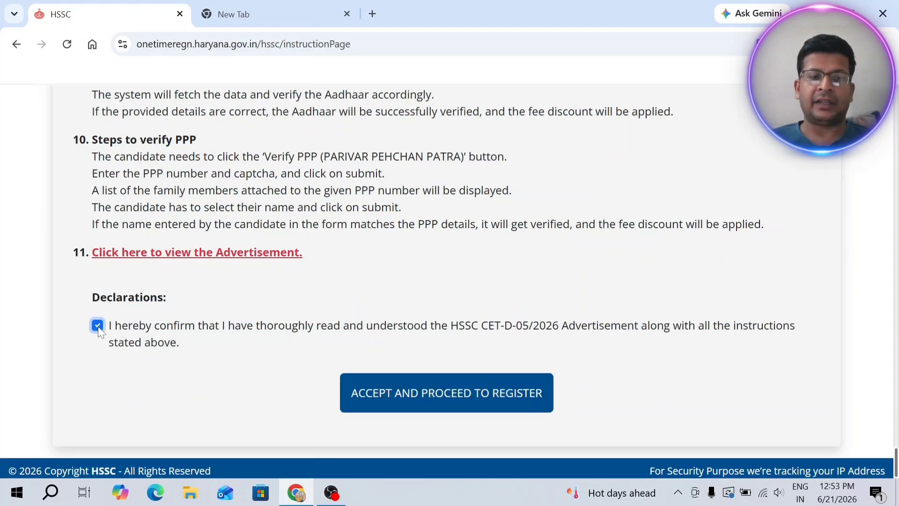
{"action": "left_click", "coordinate": [446, 393]}
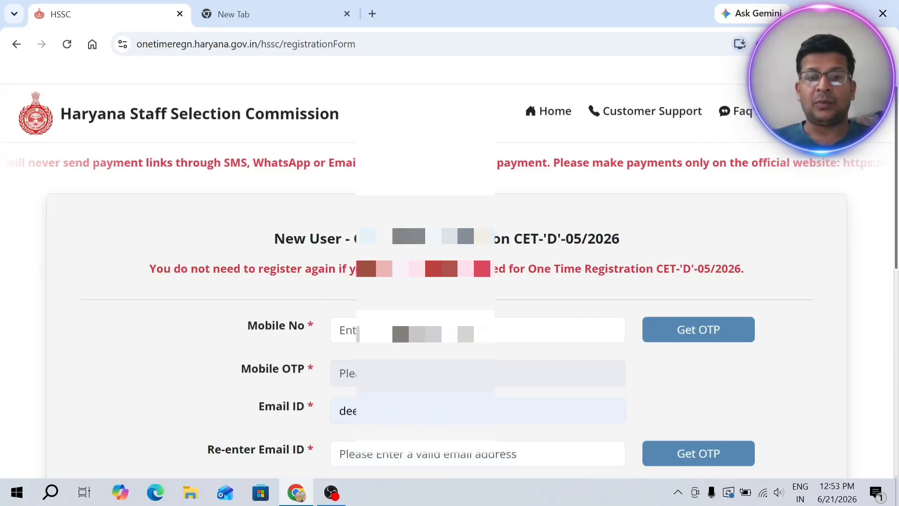
{"action": "scroll", "coordinate": [447, 281], "scroll_direction": "down", "scroll_amount": 3}
{"action": "scroll", "coordinate": [447, 281], "scroll_direction": "down", "scroll_amount": 1}
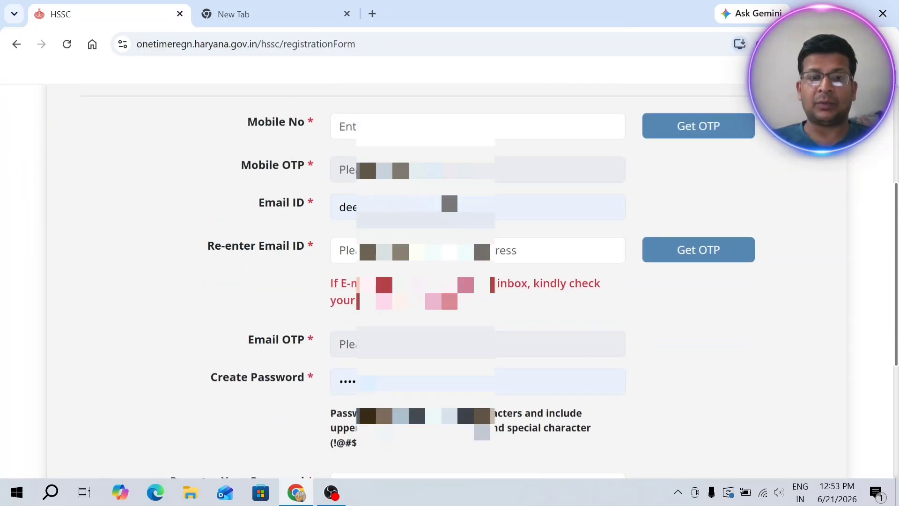
{"action": "scroll", "coordinate": [426, 281], "scroll_direction": "up", "scroll_amount": 4}
- Clear the prefilled Email ID and start entering the mobile number
{"action": "left_click", "coordinate": [426, 411]}
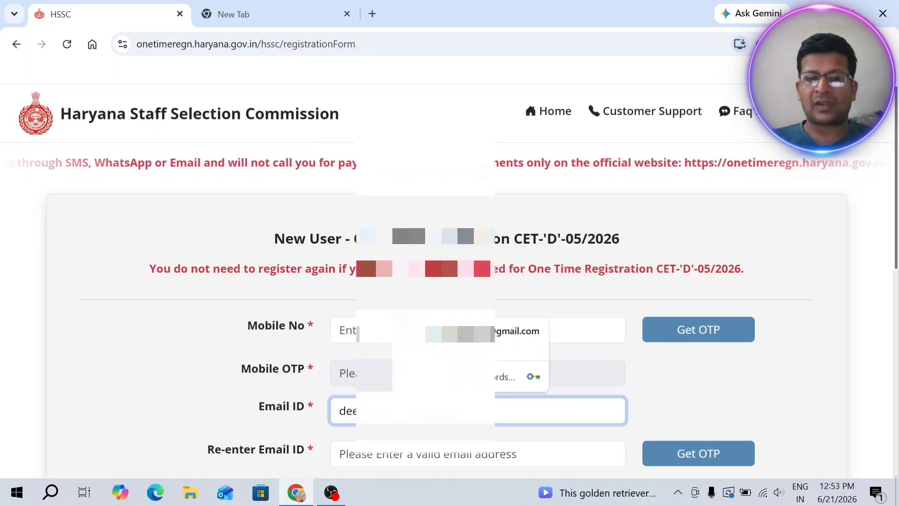
{"action": "key", "text": "BackSpace"}
{"action": "key", "text": "BackSpace"}
{"action": "key", "text": "BackSpace"}
{"action": "key", "text": "BackSpace"}
{"action": "key", "text": "BackSpace"}
{"action": "key", "text": "BackSpace"}
{"action": "key", "text": "BackSpace"}
{"action": "key", "text": "BackSpace"}
{"action": "key", "text": "BackSpace"}
{"action": "key", "text": "BackSpace"}
{"action": "scroll", "coordinate": [426, 281], "scroll_direction": "down", "scroll_amount": 2}
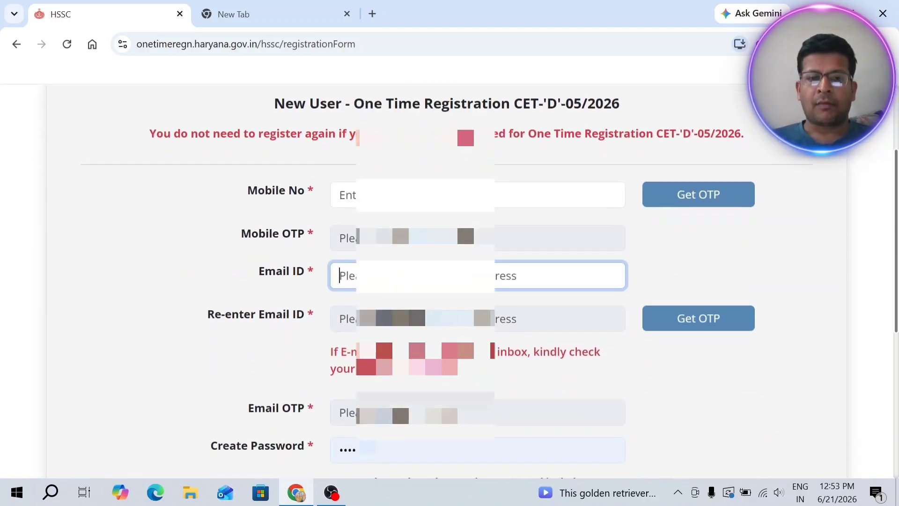
{"action": "left_click", "coordinate": [425, 194]}
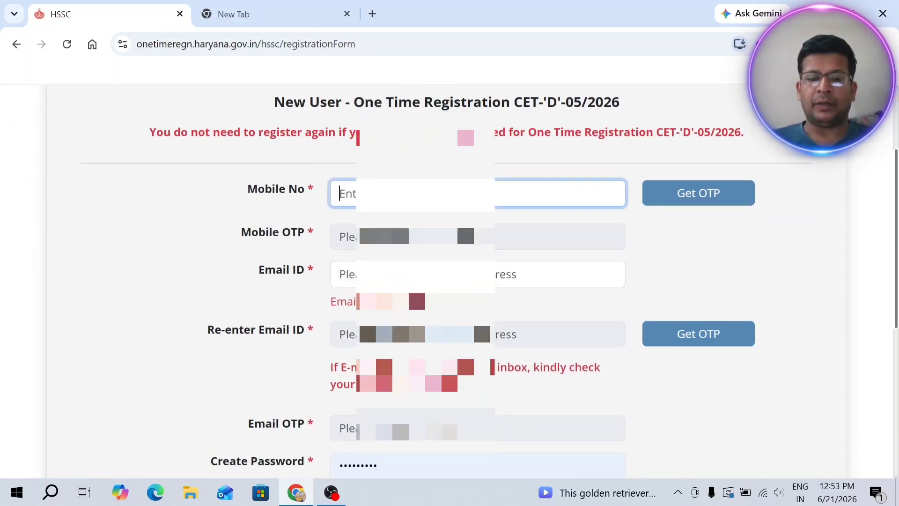
{"action": "type", "text": "89"}
{"action": "scroll", "coordinate": [449, 281], "scroll_direction": "down", "scroll_amount": 1}
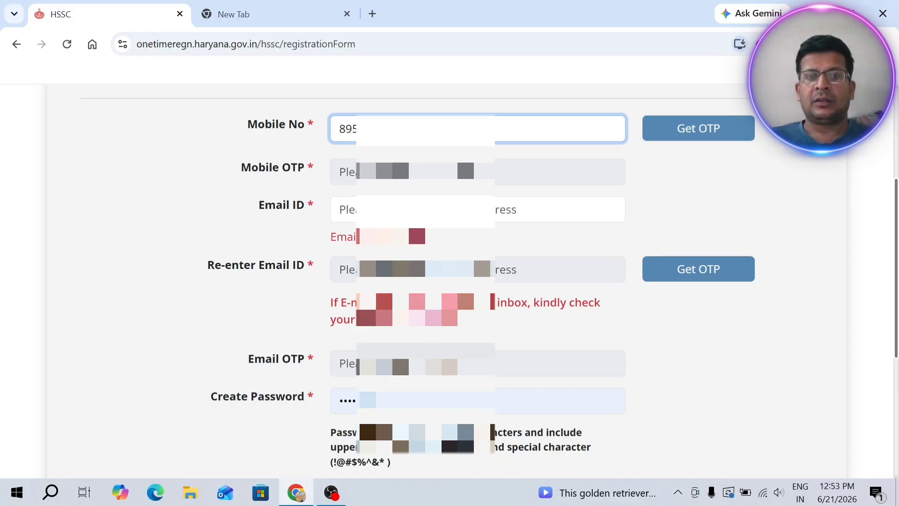
- Request a mobile OTP and enter the received code under Mobile OTP
{"action": "left_click", "coordinate": [683, 134]}
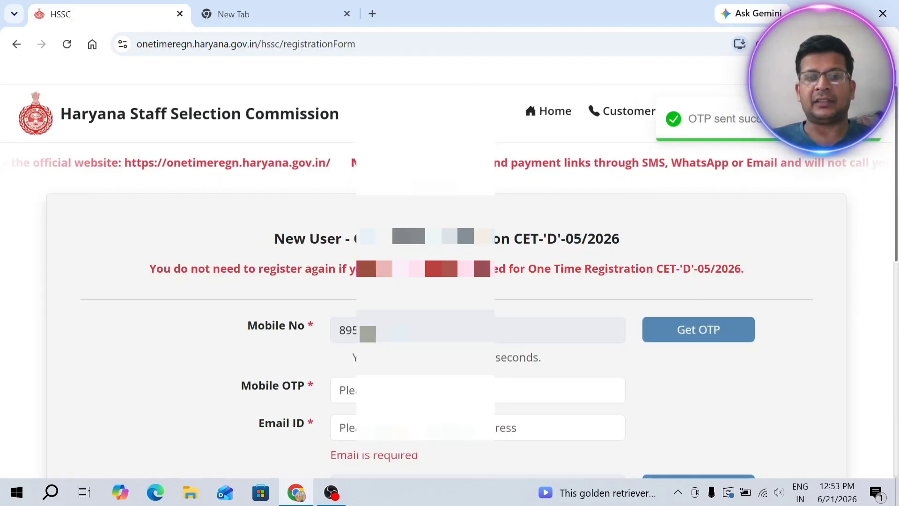
{"action": "scroll", "coordinate": [449, 281], "scroll_direction": "down", "scroll_amount": 2}
{"action": "left_click", "coordinate": [425, 223]}
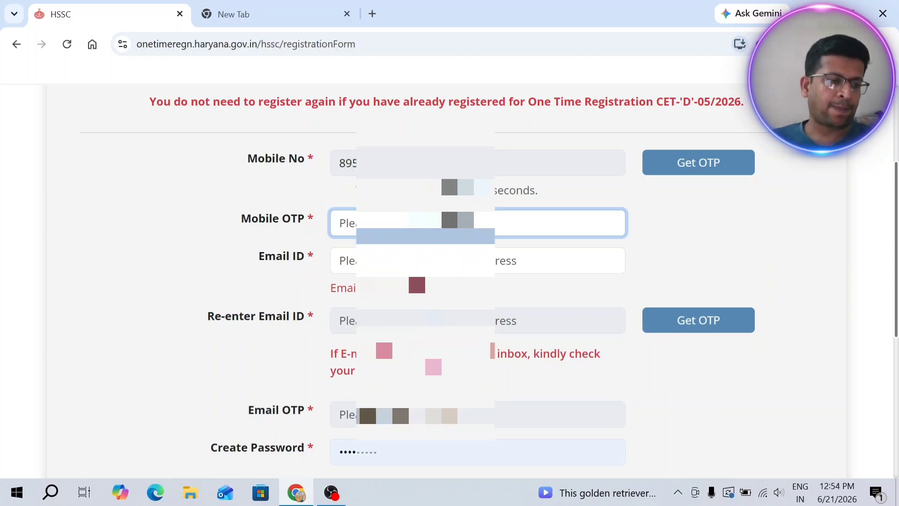
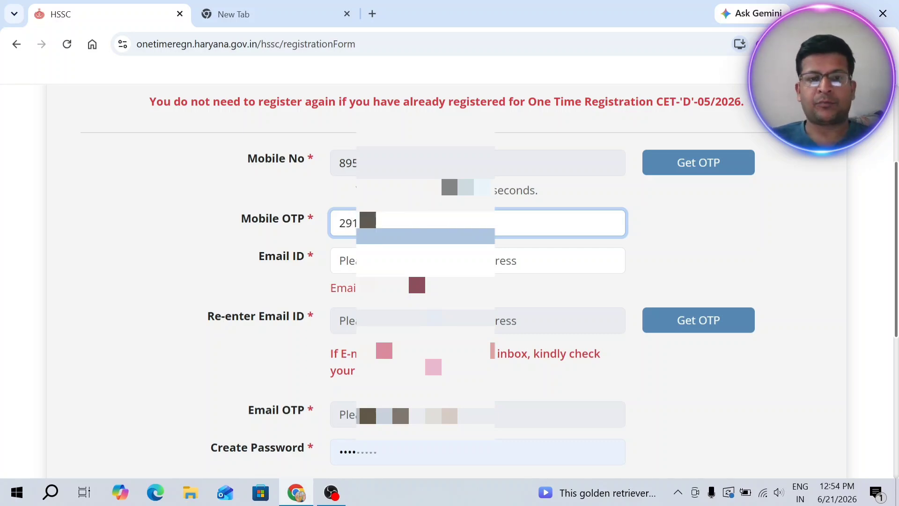
- Enter the email address in Email ID and Re-enter Email ID, then request an email OTP
{"action": "left_click", "coordinate": [426, 261]}
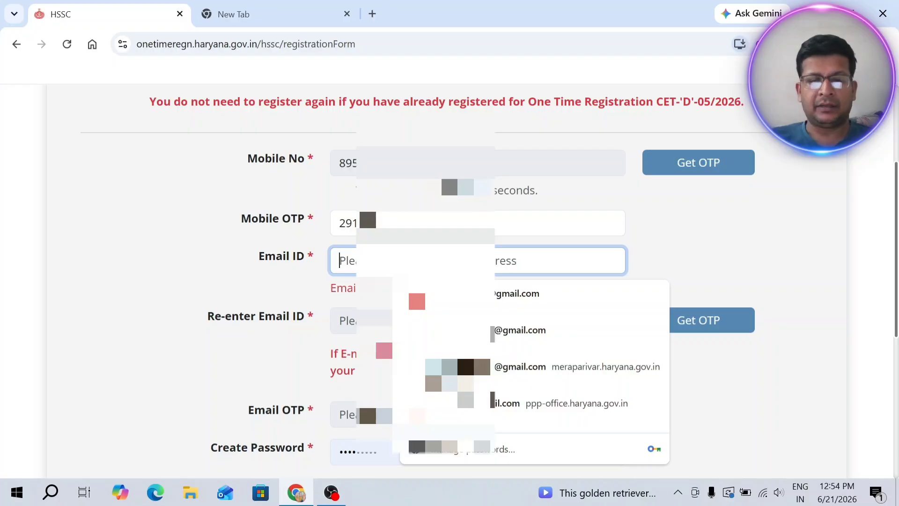
{"action": "type", "text": "jais"}
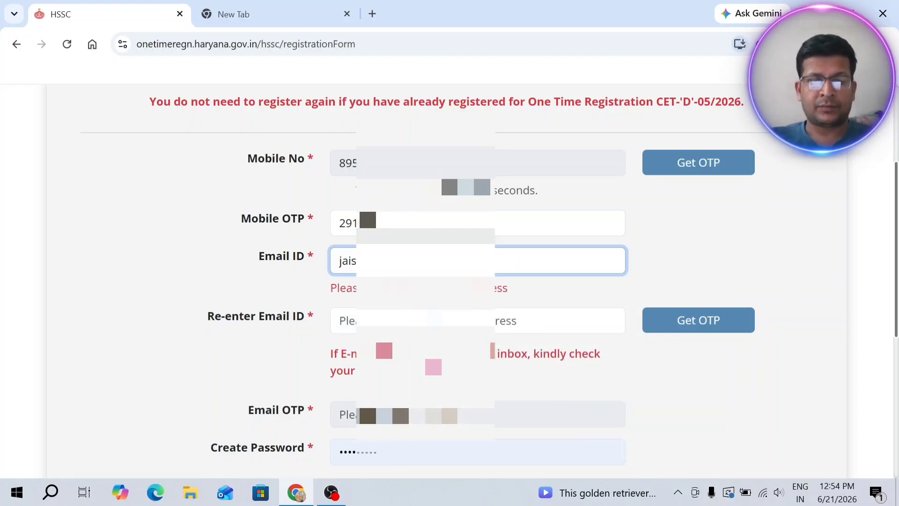
{"action": "left_click", "coordinate": [425, 305]}
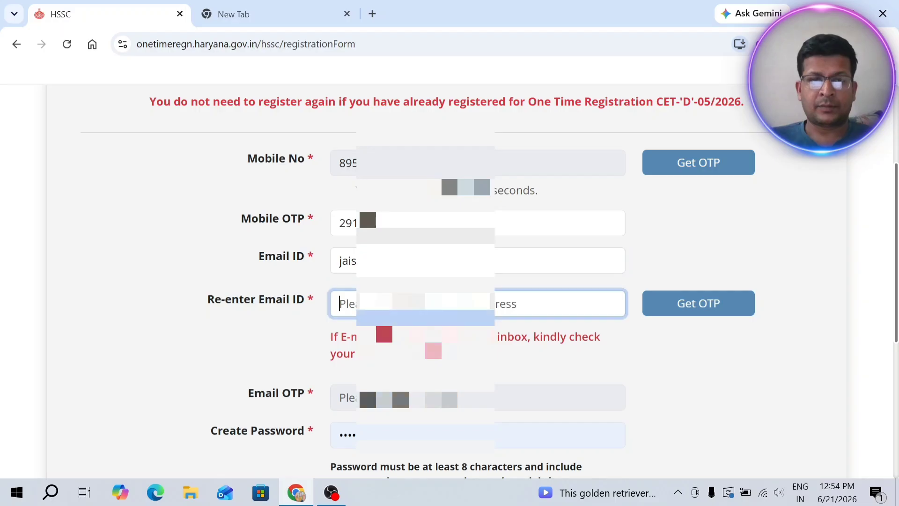
{"action": "type", "text": "jais"}
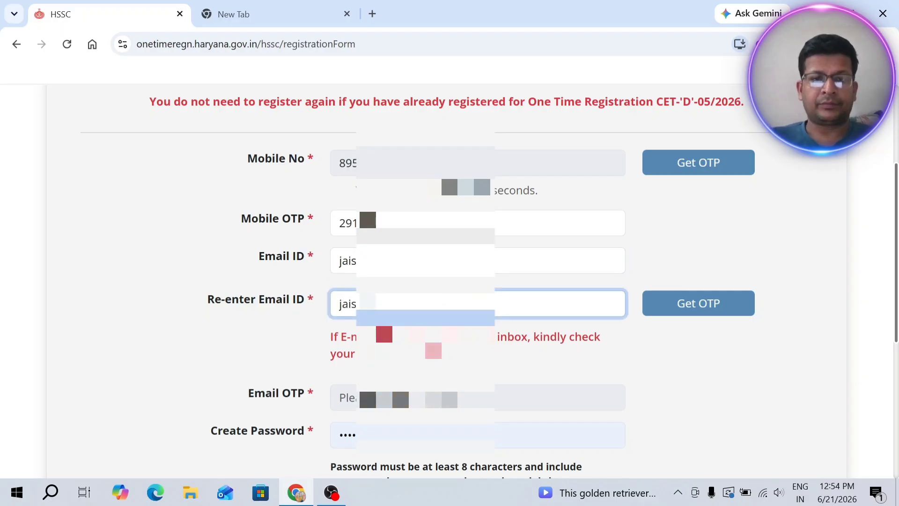
{"action": "type", "text": "••"}
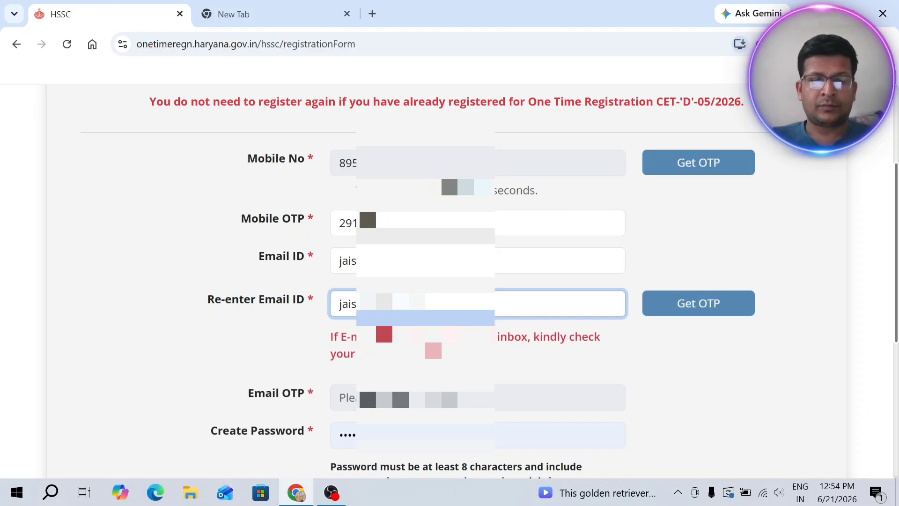
{"action": "type", "text": "•••••"}
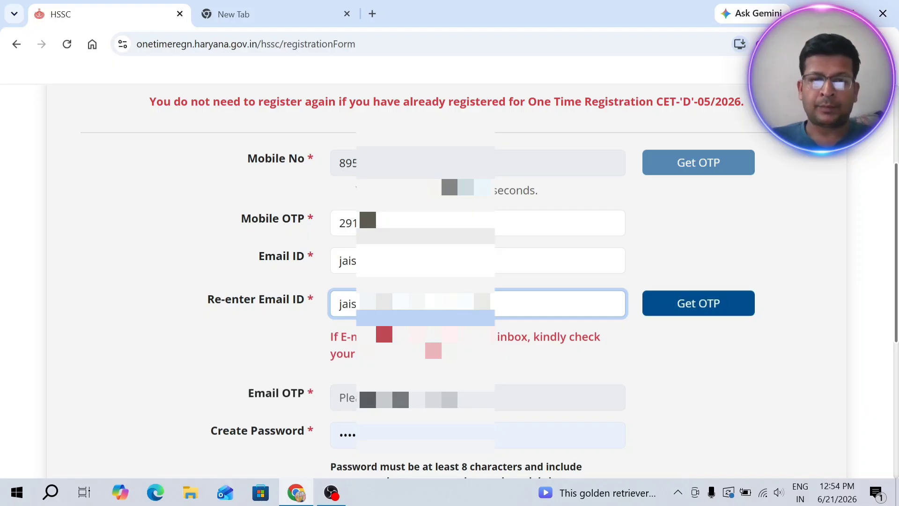
{"action": "scroll", "coordinate": [686, 302], "scroll_direction": "down", "scroll_amount": 1}
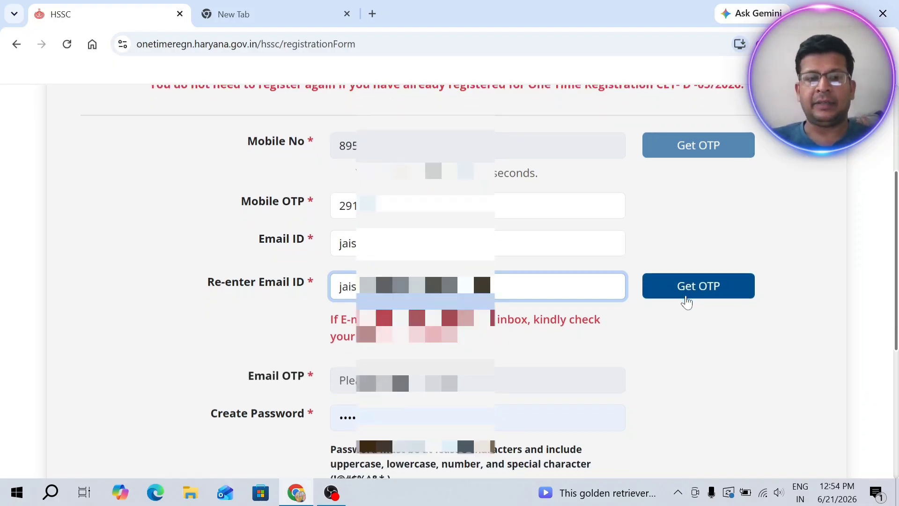
{"action": "left_click", "coordinate": [688, 293]}
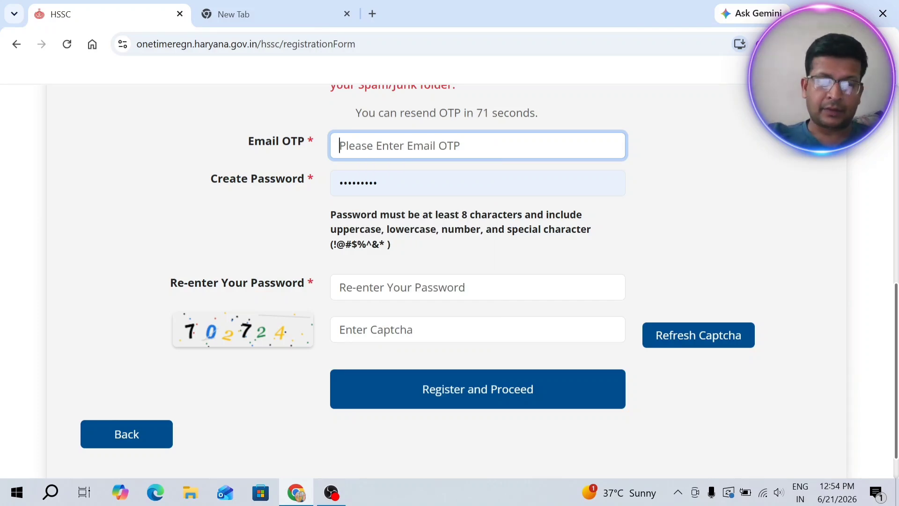
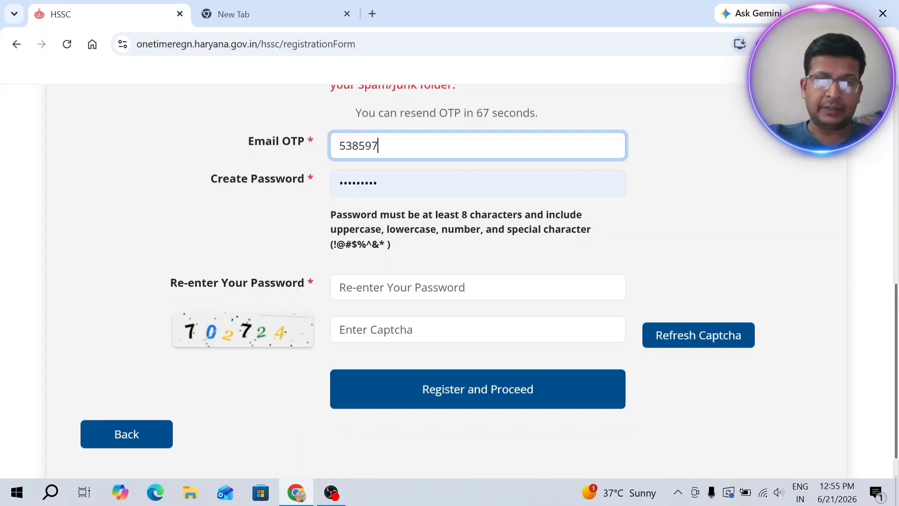
- Enter the email OTP and set a new password, typed identically in both fields
{"action": "left_click", "coordinate": [413, 182]}
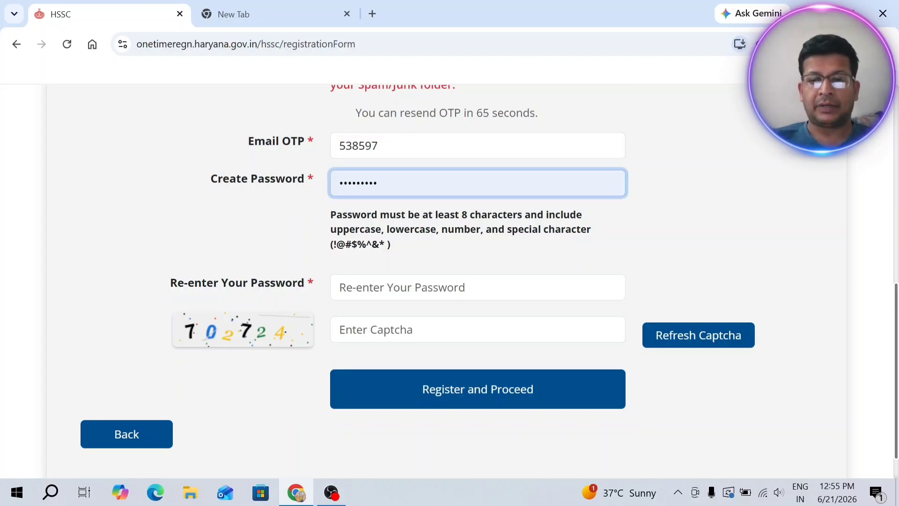
{"action": "key", "text": "BackSpace"}
{"action": "key", "text": "BackSpace"}
{"action": "key", "text": "BackSpace"}
{"action": "key", "text": "BackSpace"}
{"action": "key", "text": "BackSpace"}
{"action": "key", "text": "BackSpace"}
{"action": "key", "text": "BackSpace"}
{"action": "key", "text": "BackSpace"}
{"action": "key", "text": "BackSpace"}
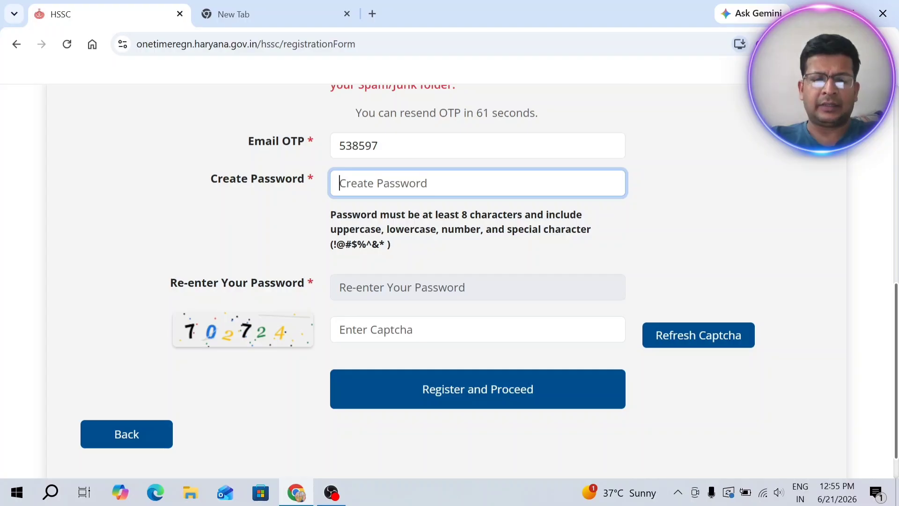
{"action": "type", "text": "•••••••••"}
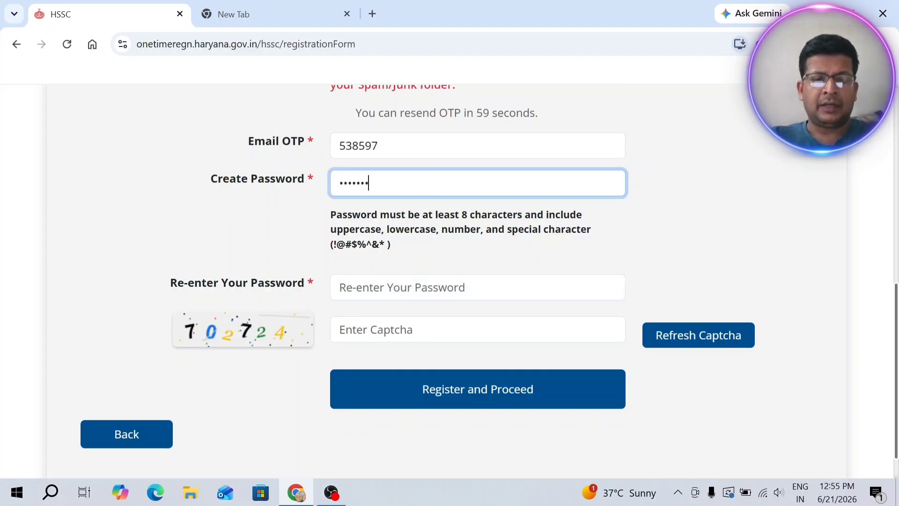
{"action": "type", "text": "••"}
{"action": "key", "text": "Tab"}
{"action": "type", "text": "••••"}
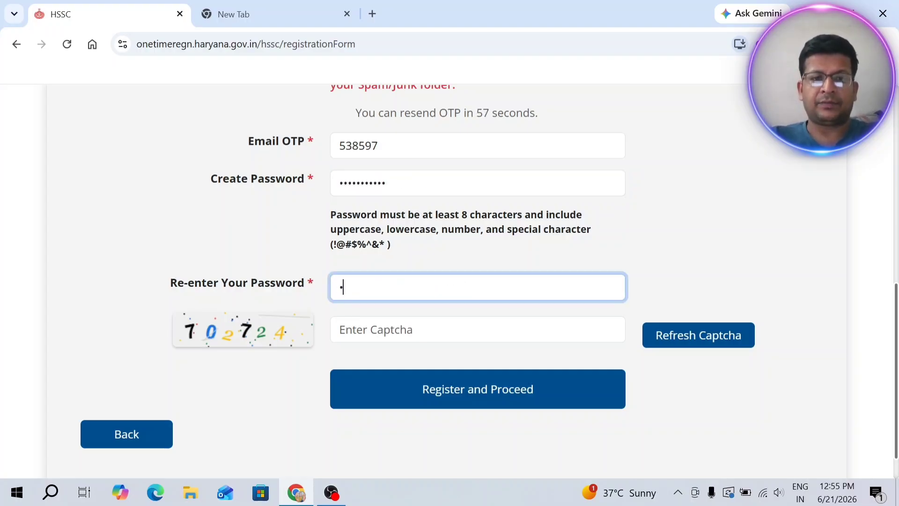
{"action": "type", "text": "•••••"}
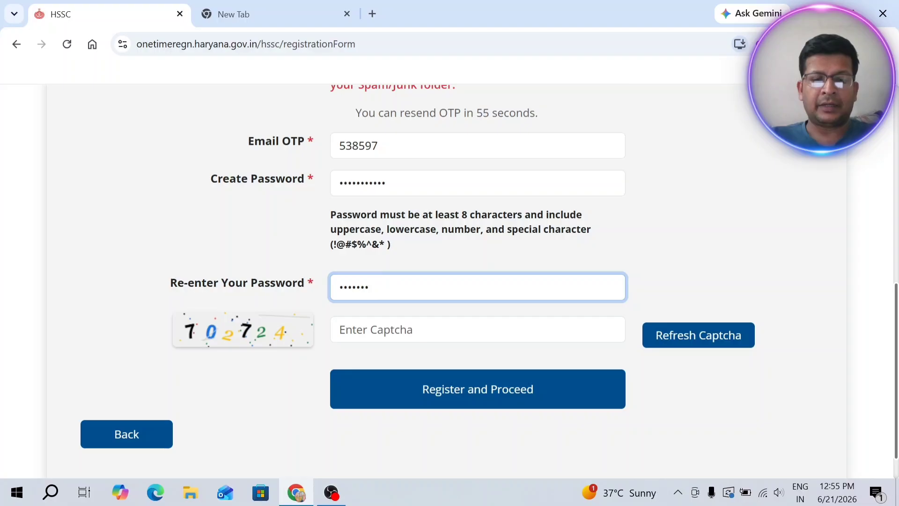
{"action": "type", "text": "••"}
- Enter the captcha and submit the registration with Register and Proceed
{"action": "key", "text": "Tab"}
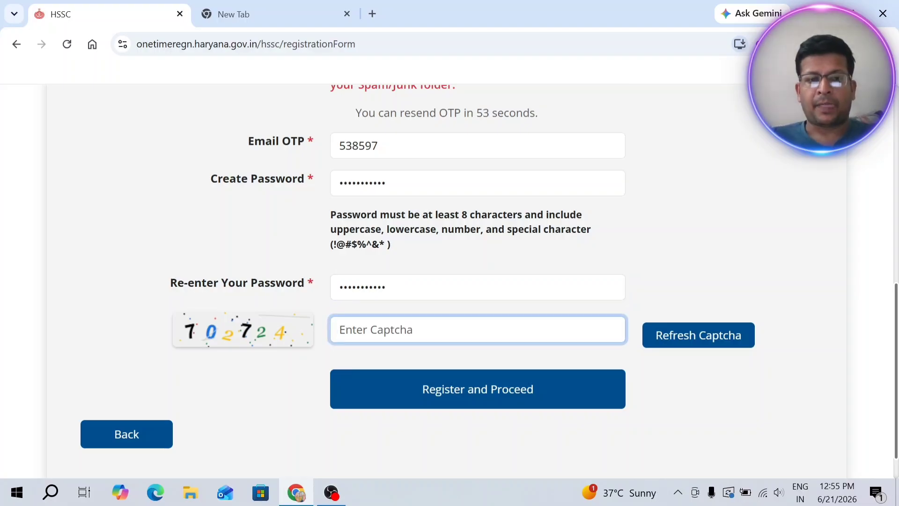
{"action": "type", "text": "70"}
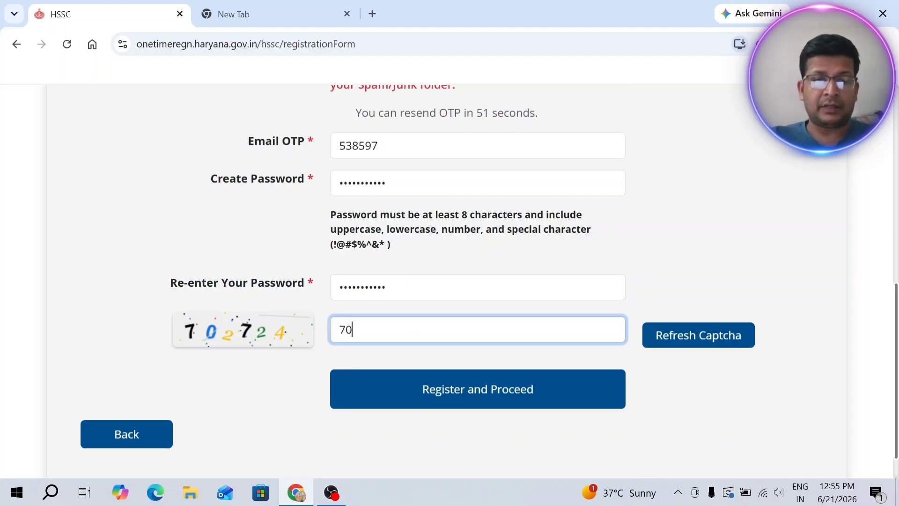
{"action": "type", "text": "2724"}
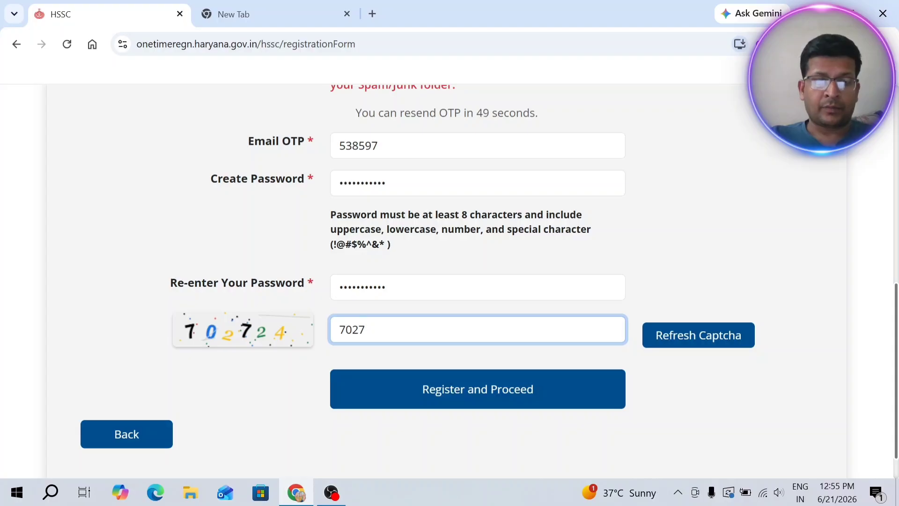
{"action": "left_click", "coordinate": [493, 388]}
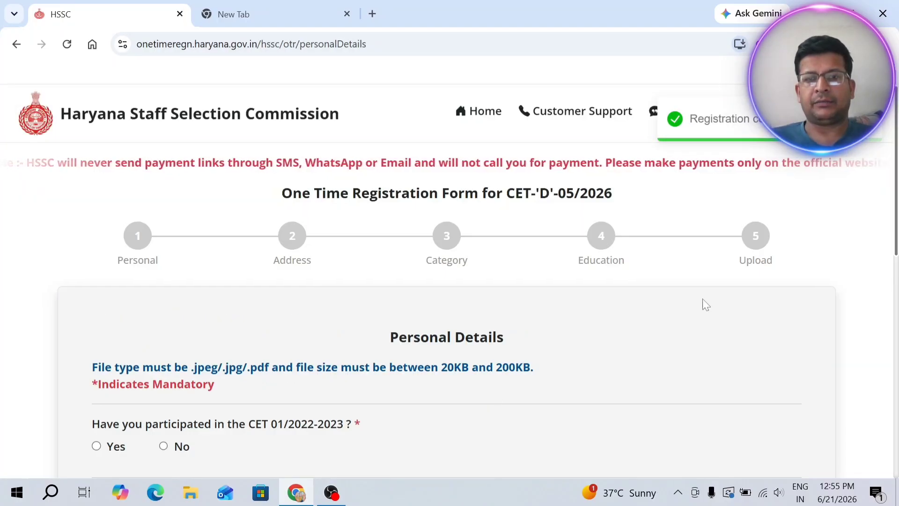
- Answer No to the CET 01/2022-2023 question and enter the candidate's full name
{"action": "scroll", "coordinate": [679, 323], "scroll_direction": "down", "scroll_amount": 2}
{"action": "scroll", "coordinate": [680, 323], "scroll_direction": "down", "scroll_amount": 1}
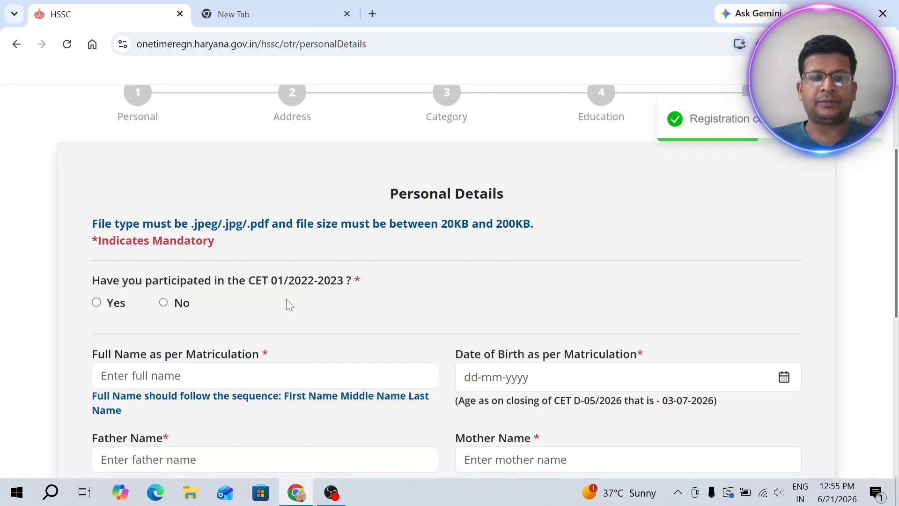
{"action": "scroll", "coordinate": [242, 302], "scroll_direction": "down", "scroll_amount": 2}
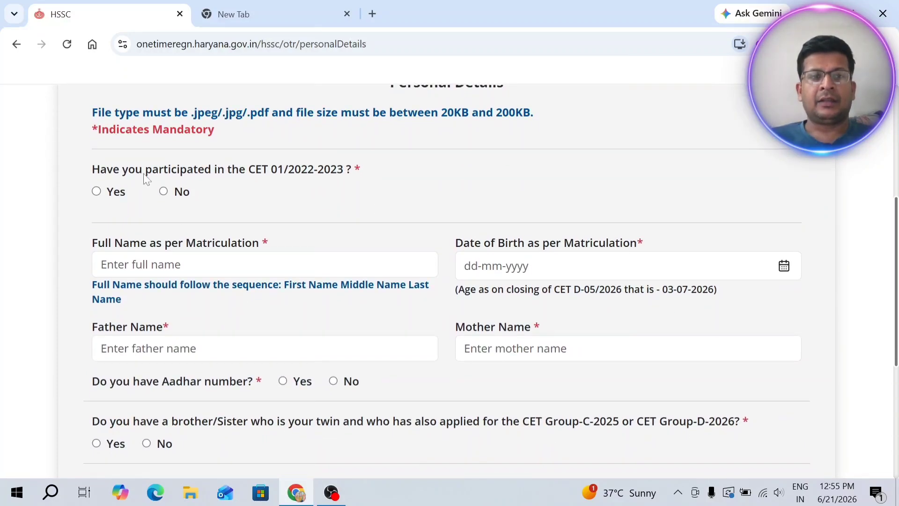
{"action": "left_click", "coordinate": [164, 192]}
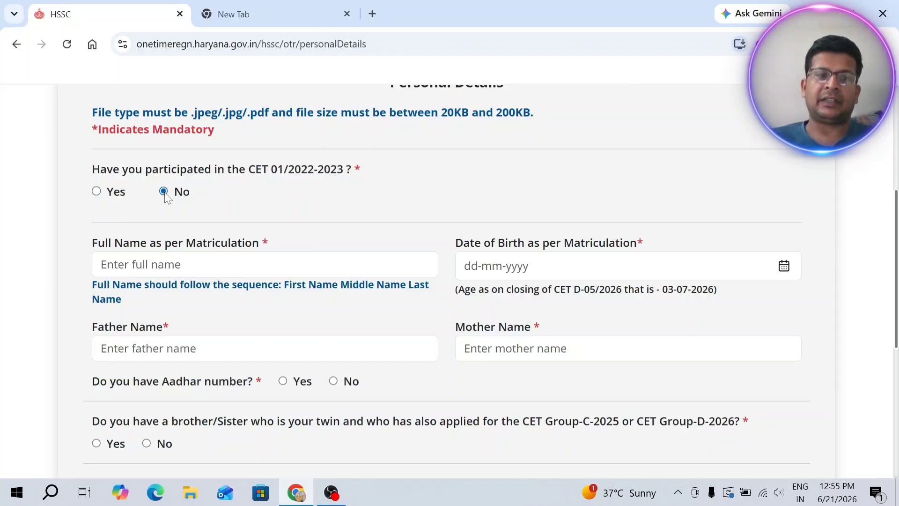
{"action": "left_click", "coordinate": [101, 264]}
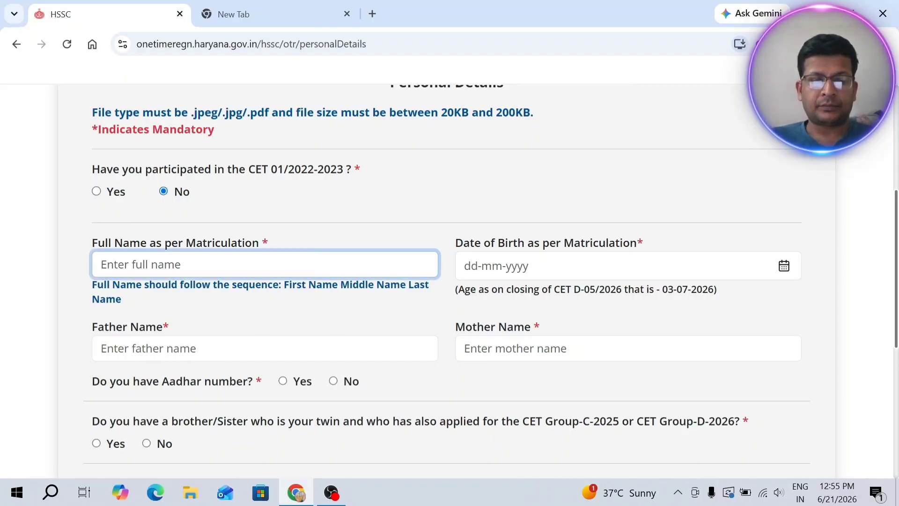
{"action": "type", "text": "RAJU"}
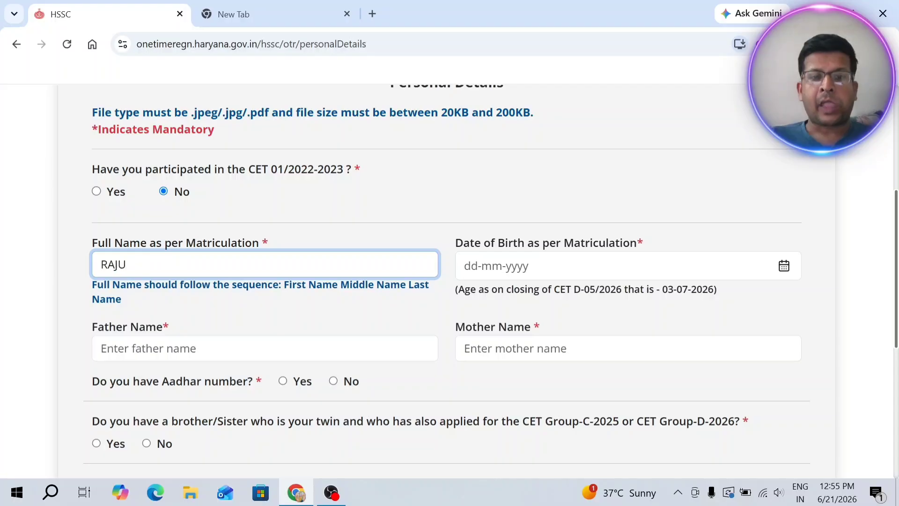
- Set the date of birth to 01-01-1996 from the calendar
{"action": "key", "text": "Tab"}
{"action": "left_click", "coordinate": [521, 286]}
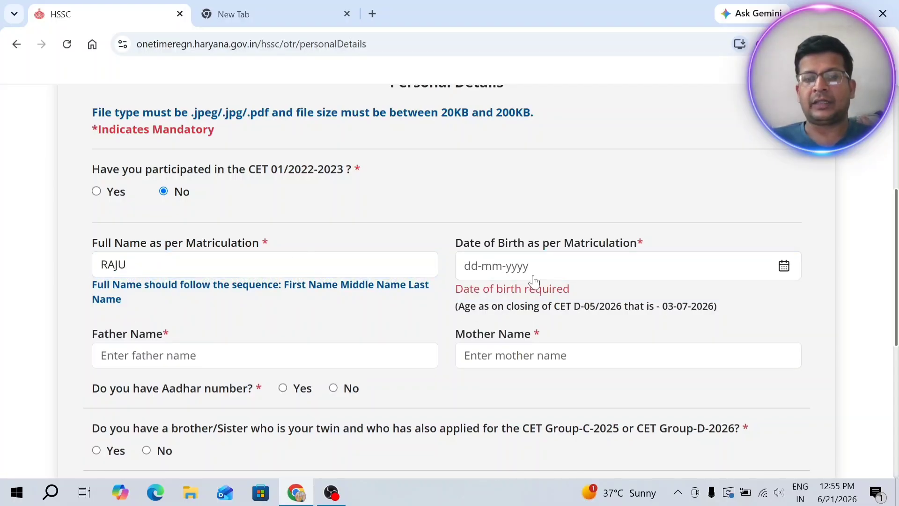
{"action": "left_click", "coordinate": [786, 273]}
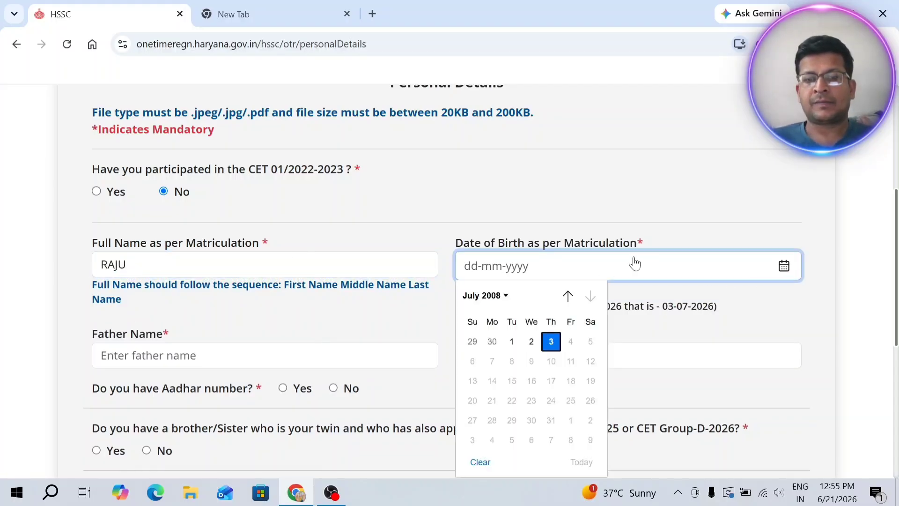
{"action": "left_click", "coordinate": [506, 296]}
{"action": "scroll", "coordinate": [487, 346], "scroll_direction": "up", "scroll_amount": 3}
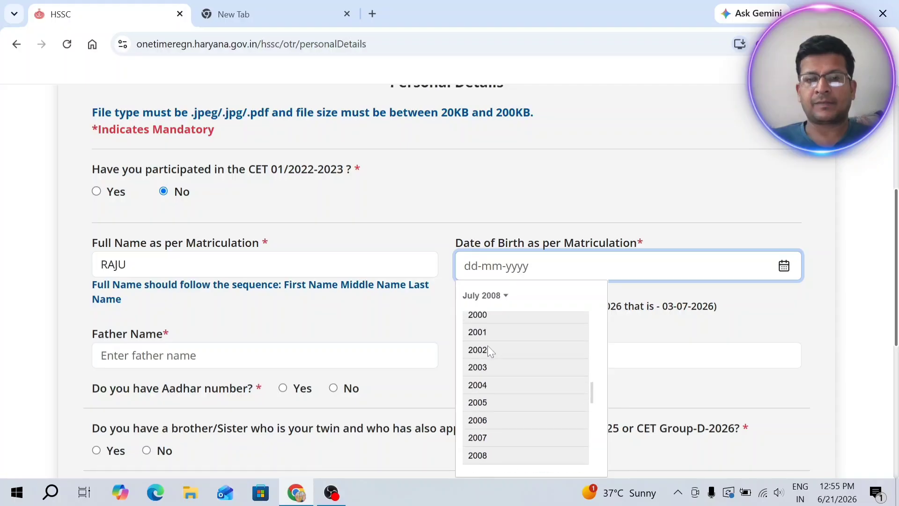
{"action": "left_click", "coordinate": [482, 312]}
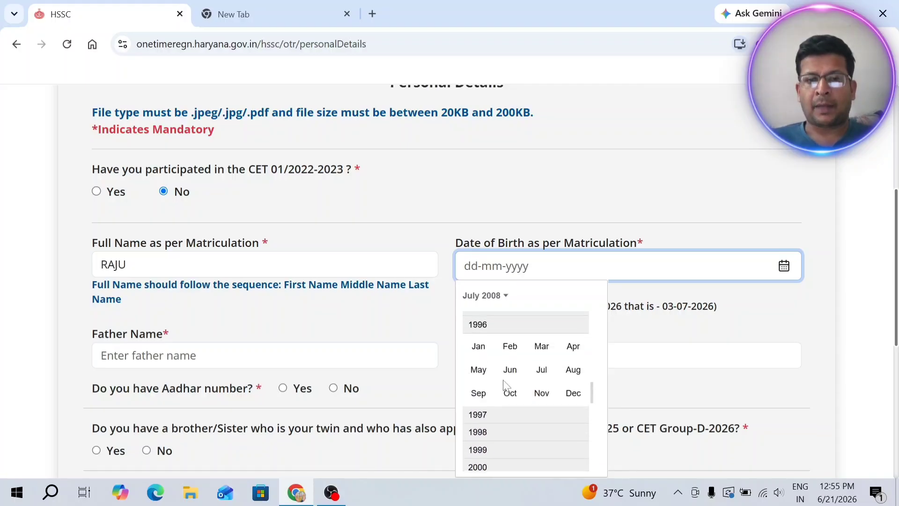
{"action": "left_click", "coordinate": [479, 348]}
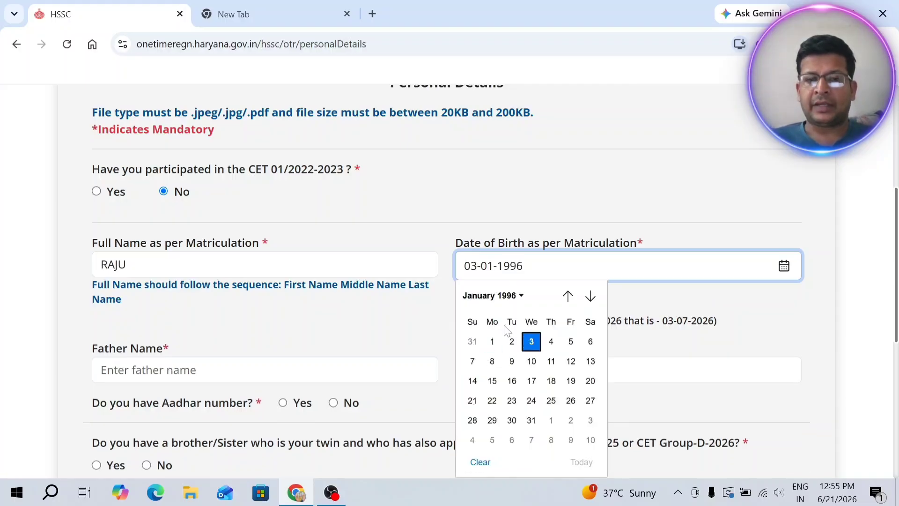
{"action": "left_click", "coordinate": [492, 342]}
- Enter the father's name and the mother's name
{"action": "scroll", "coordinate": [379, 344], "scroll_direction": "down", "scroll_amount": 1}
{"action": "scroll", "coordinate": [380, 344], "scroll_direction": "down", "scroll_amount": 1}
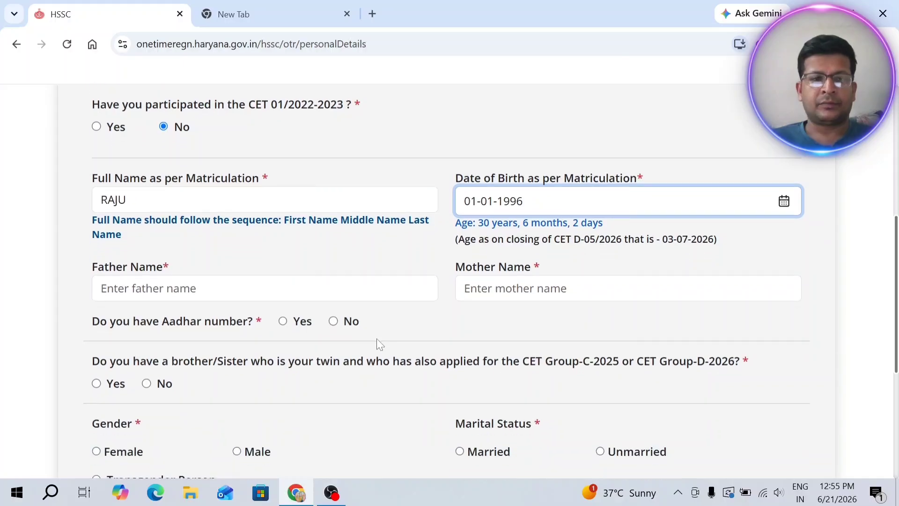
{"action": "left_click", "coordinate": [265, 288]}
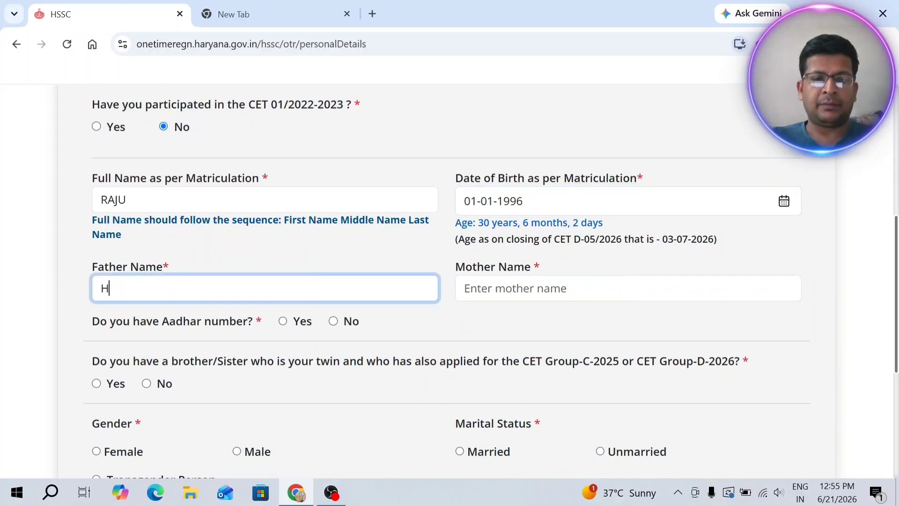
{"action": "key", "text": "Tab"}
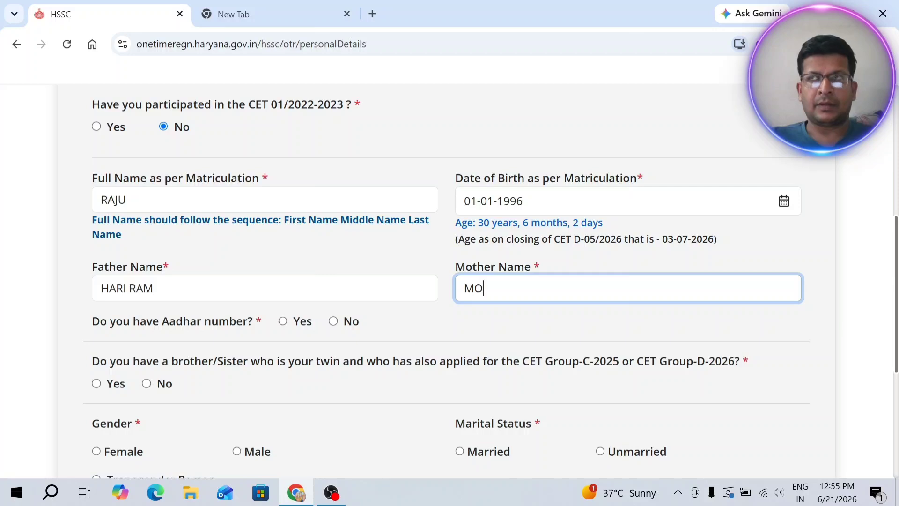
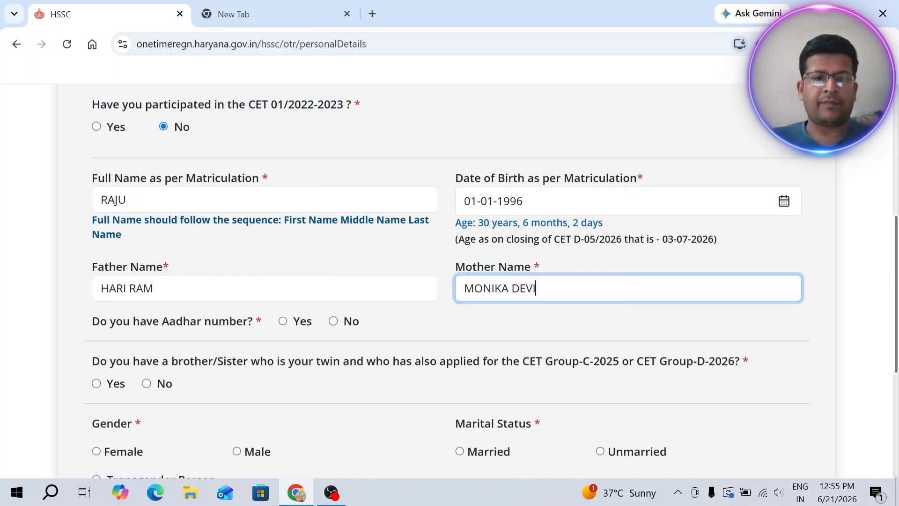
{"action": "scroll", "coordinate": [249, 287], "scroll_direction": "down", "scroll_amount": 1}
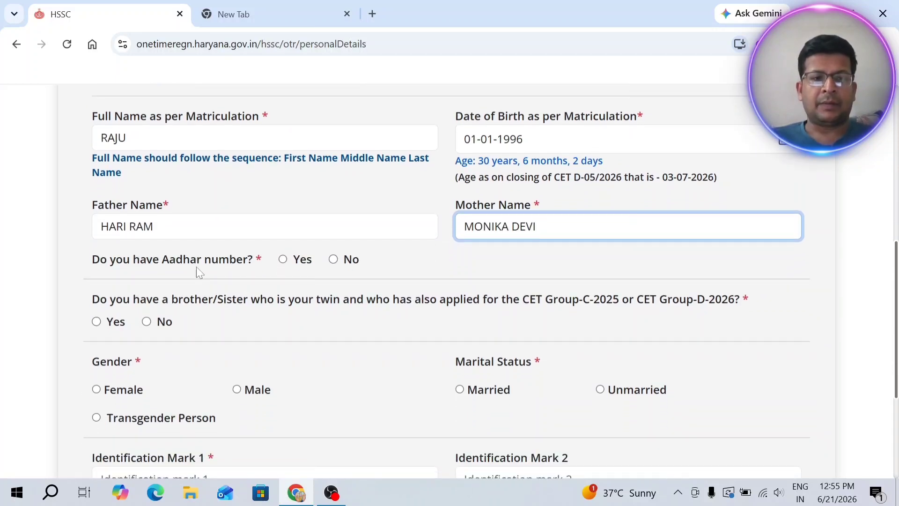
- Answer No to the Aadhar question to reveal the identity-certificate list
{"action": "left_click", "coordinate": [283, 259]}
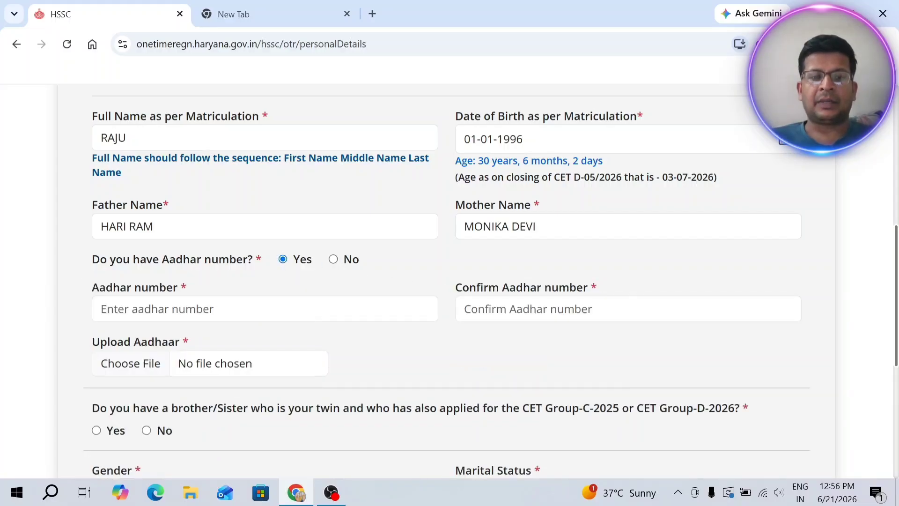
{"action": "scroll", "coordinate": [334, 206], "scroll_direction": "down", "scroll_amount": 1}
{"action": "left_click", "coordinate": [333, 201]}
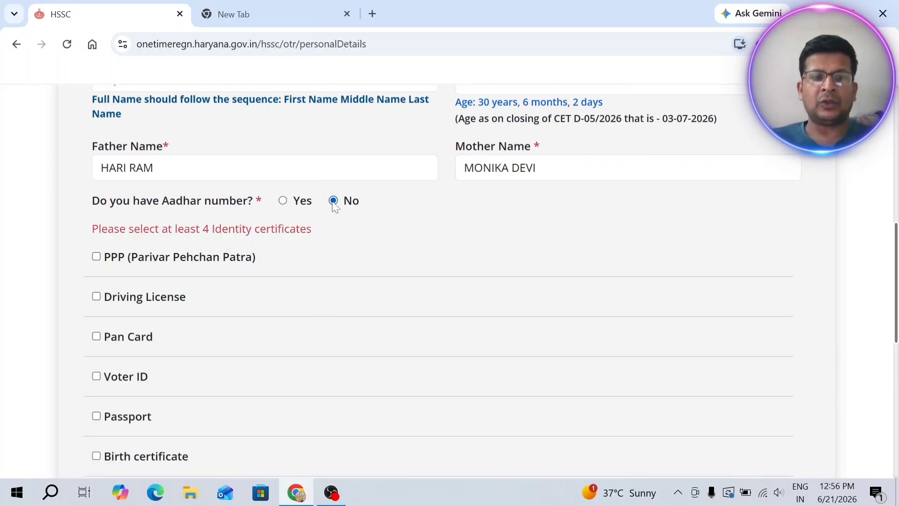
{"action": "scroll", "coordinate": [194, 282], "scroll_direction": "down", "scroll_amount": 1}
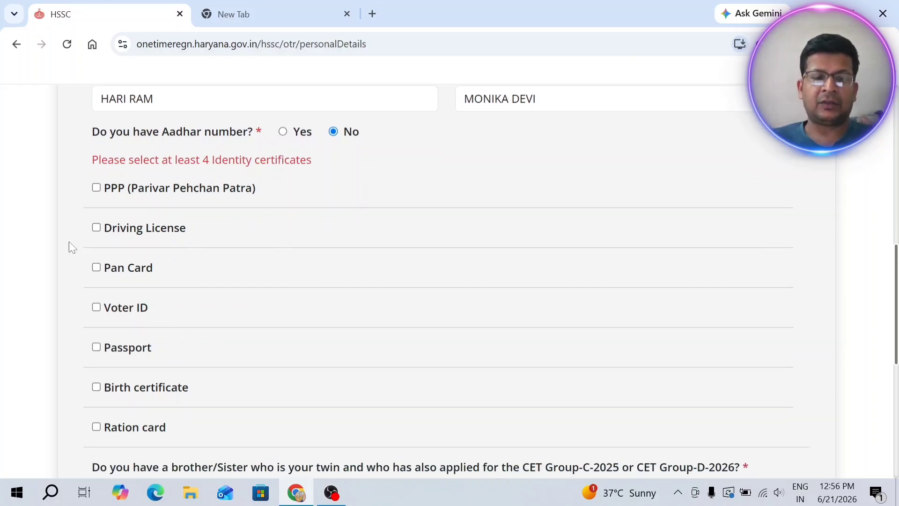
- Try ticking PAN Card, Driving License, PPP and Birth certificate, leaving all unticked
{"action": "left_click", "coordinate": [96, 267]}
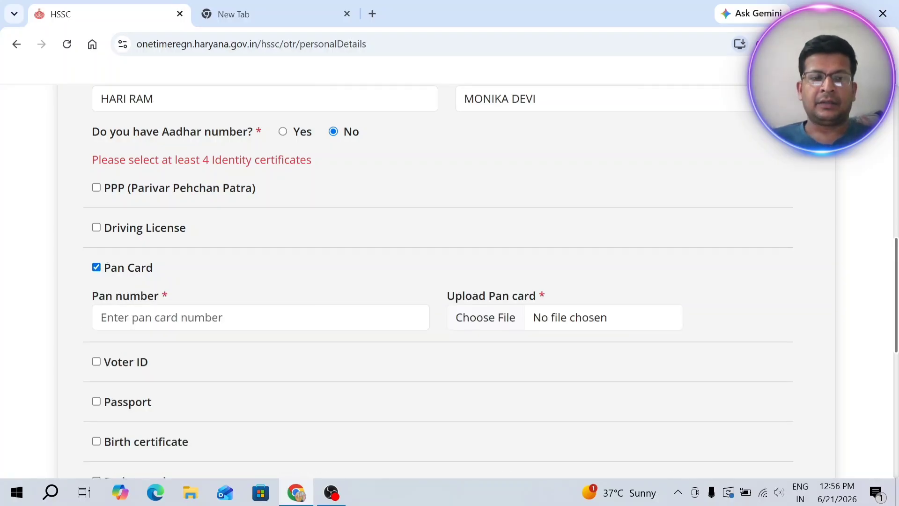
{"action": "left_click", "coordinate": [98, 229]}
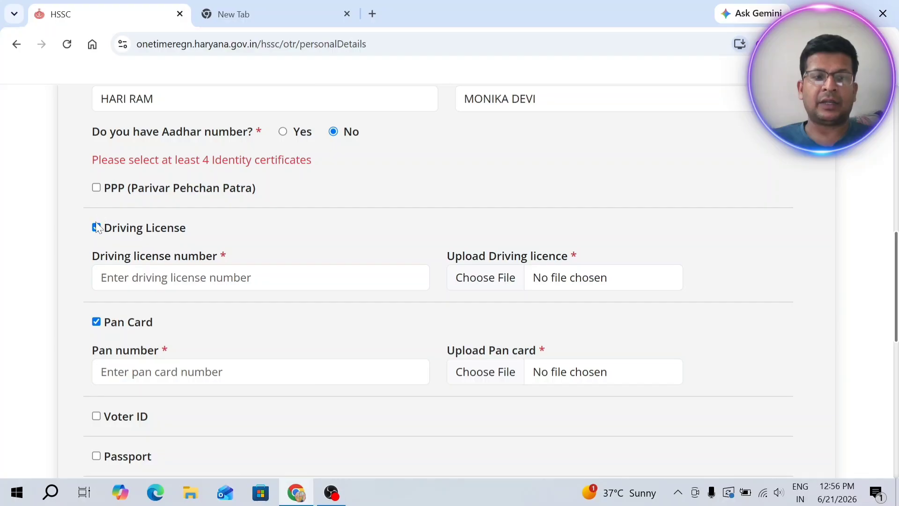
{"action": "left_click", "coordinate": [96, 322]}
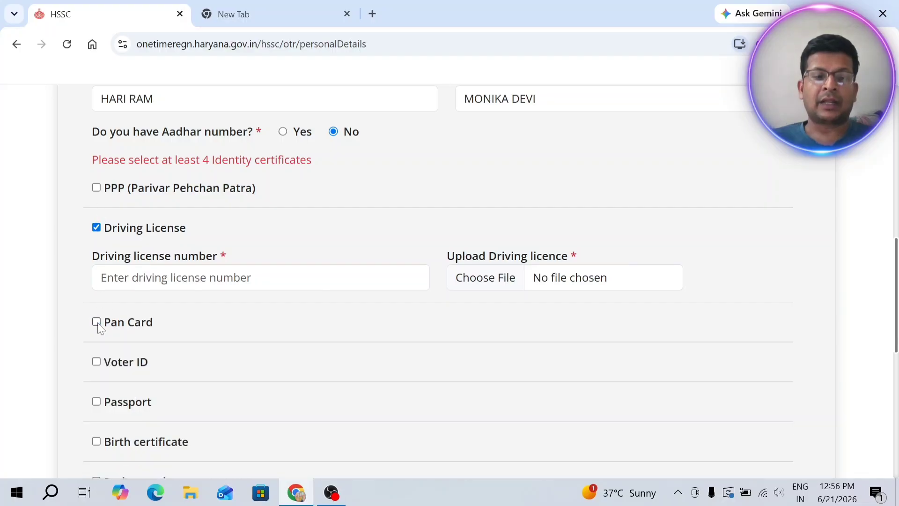
{"action": "left_click", "coordinate": [96, 227]}
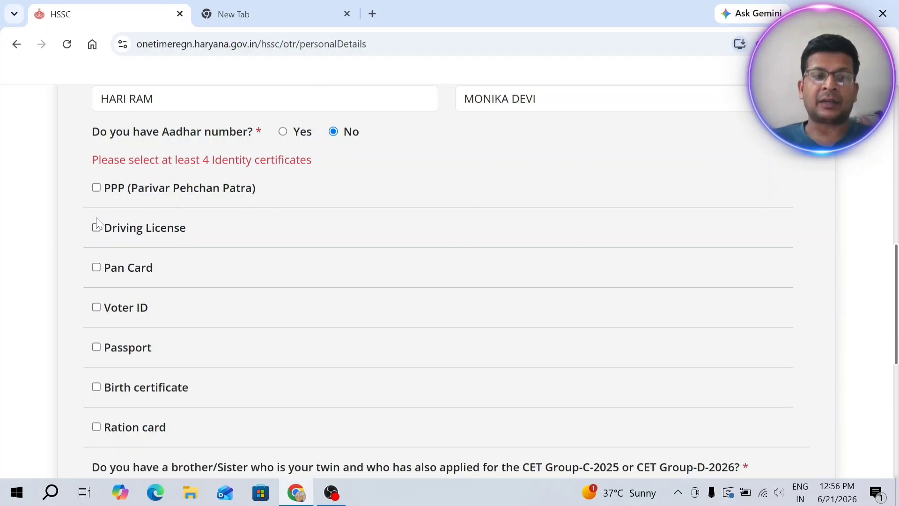
{"action": "left_click", "coordinate": [97, 187]}
{"action": "left_click", "coordinate": [96, 188]}
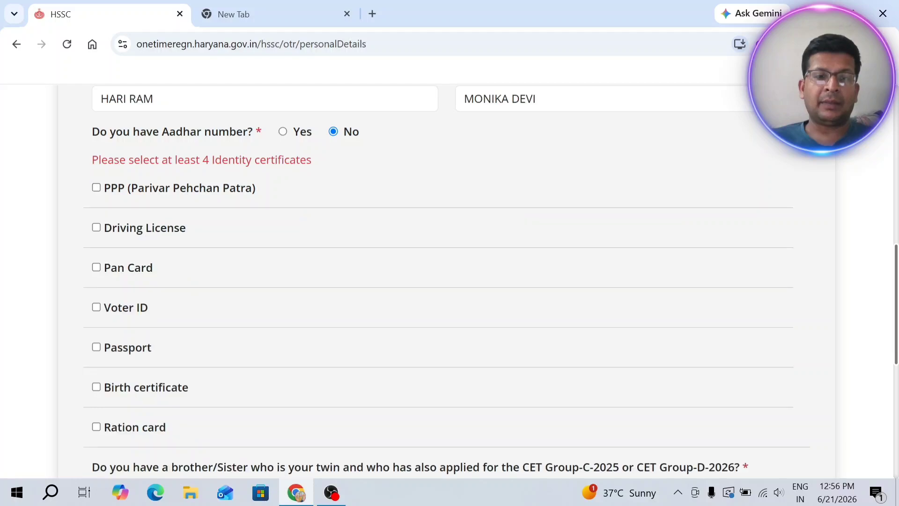
{"action": "scroll", "coordinate": [136, 323], "scroll_direction": "down", "scroll_amount": 1}
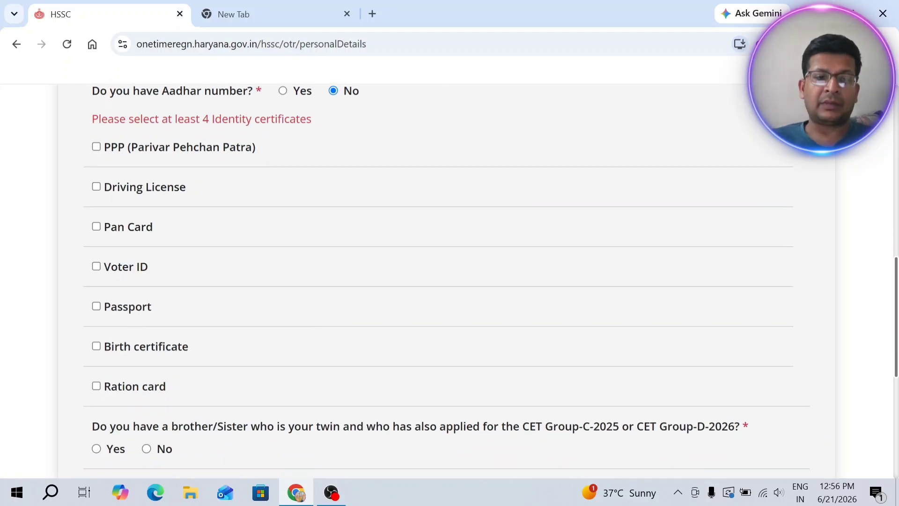
{"action": "left_click", "coordinate": [97, 347]}
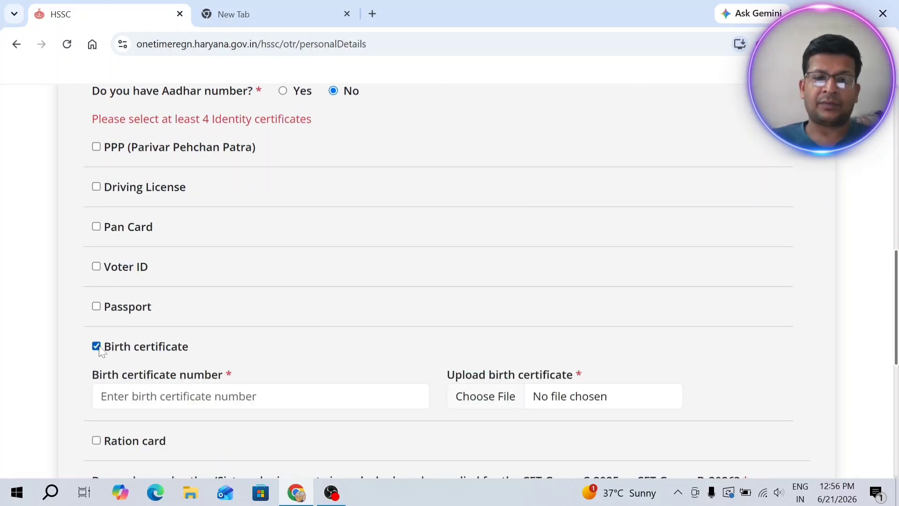
{"action": "left_click", "coordinate": [97, 347]}
{"action": "scroll", "coordinate": [270, 307], "scroll_direction": "up", "scroll_amount": 4}
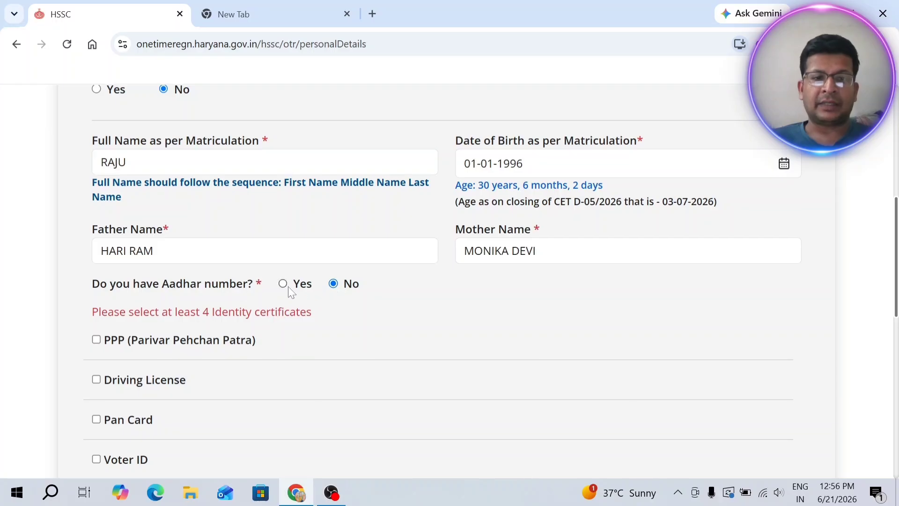
- Answer Yes to Aadhar and type the Aadhar number, correcting a stray digit
{"action": "left_click", "coordinate": [283, 283]}
{"action": "left_click", "coordinate": [101, 333]}
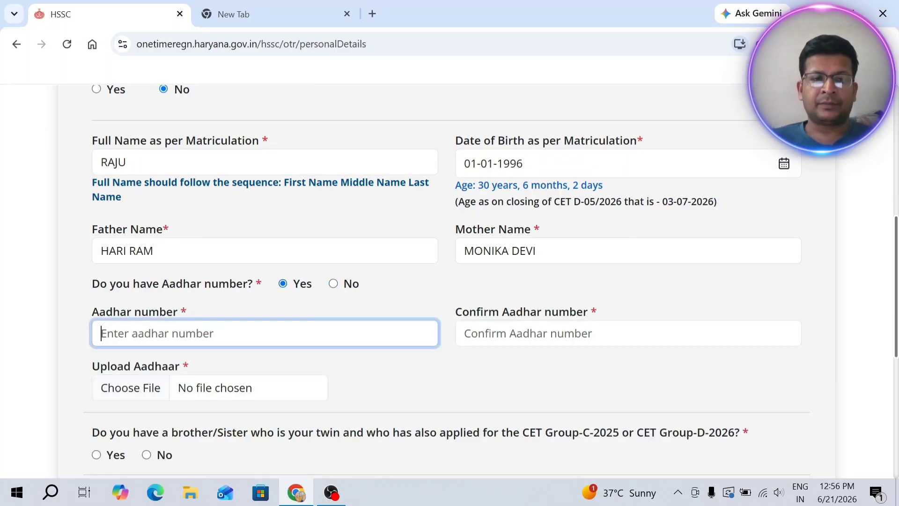
{"action": "type", "text": "3"}
{"action": "scroll", "coordinate": [264, 333], "scroll_direction": "down", "scroll_amount": 2}
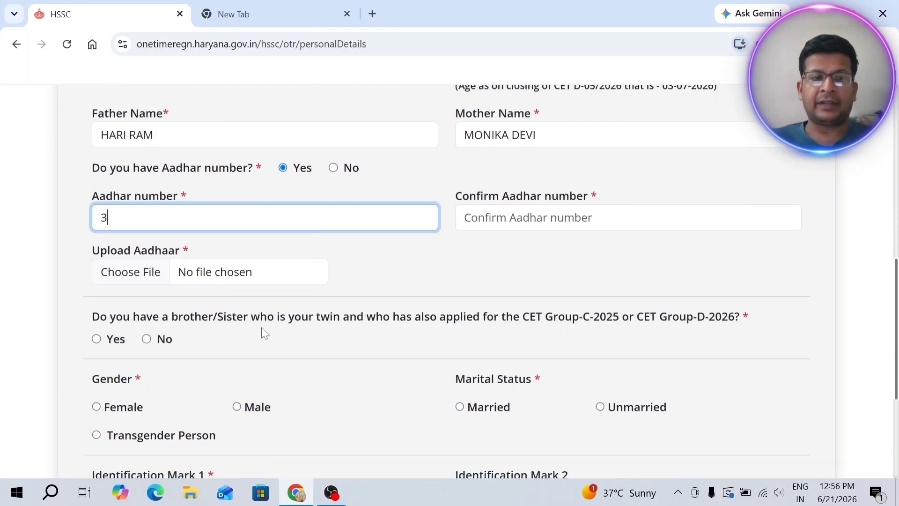
{"action": "key", "text": "BackSpace"}
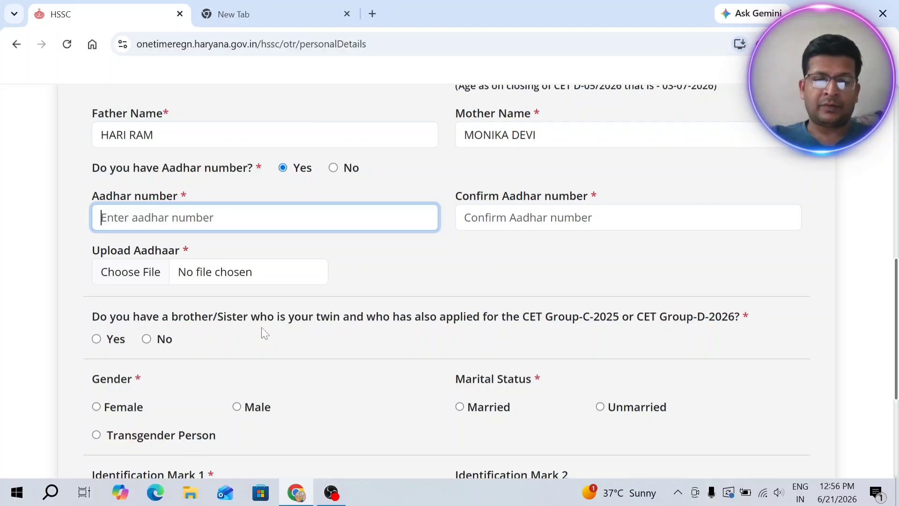
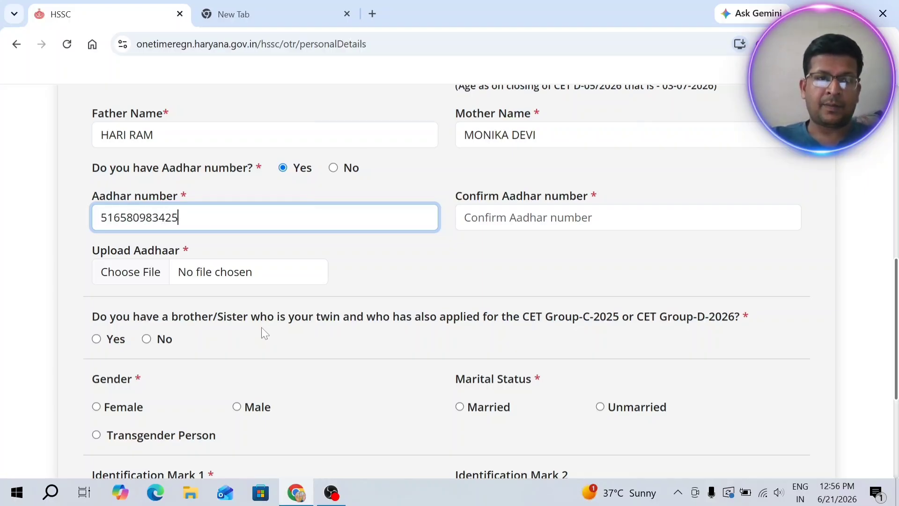
- Re-enter the same Aadhar number in Confirm Aadhar number
{"action": "key", "text": "Tab"}
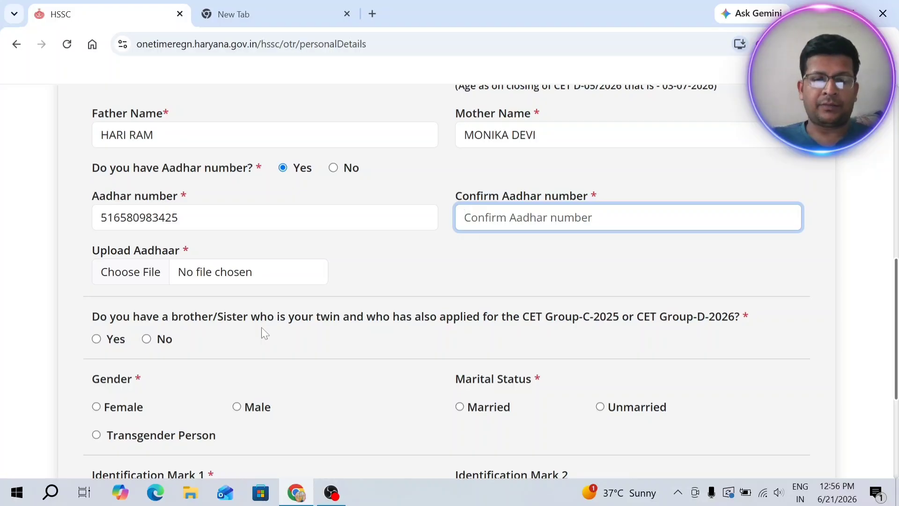
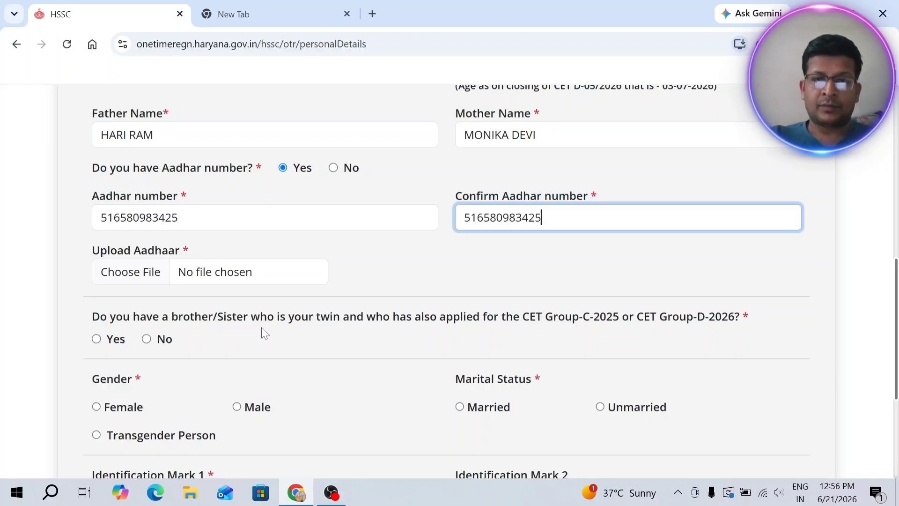
{"action": "key", "text": "Tab"}
{"action": "scroll", "coordinate": [265, 333], "scroll_direction": "down", "scroll_amount": 1}
{"action": "scroll", "coordinate": [265, 333], "scroll_direction": "down", "scroll_amount": 1}
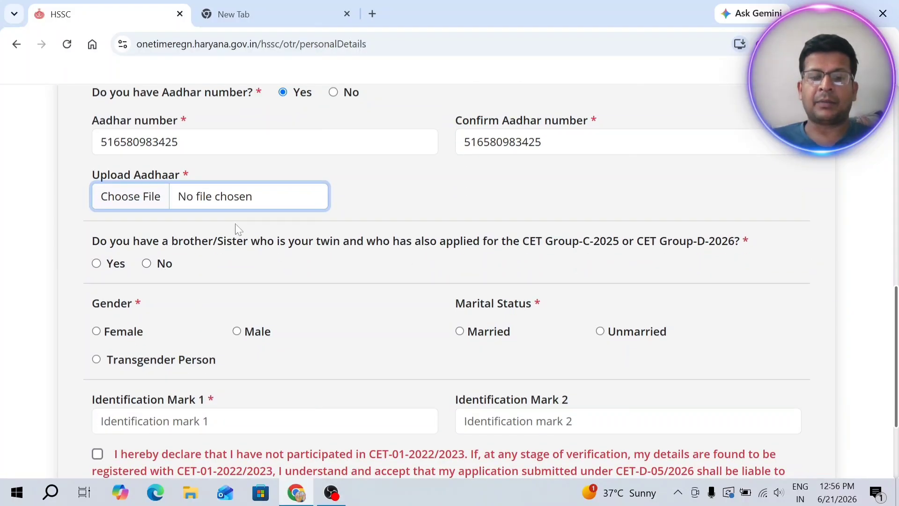
- Set twin sibling to No, gender to Male and marital status to Married
{"action": "left_click", "coordinate": [147, 263]}
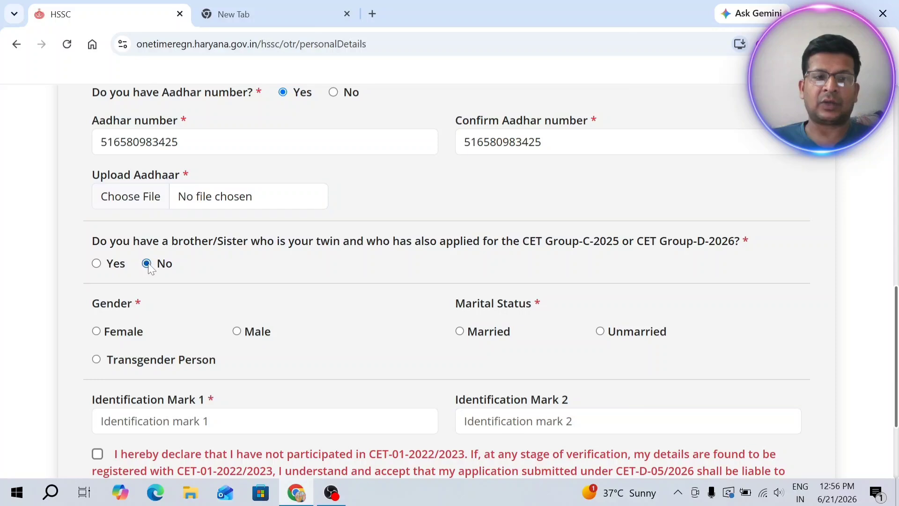
{"action": "left_click", "coordinate": [237, 331]}
{"action": "scroll", "coordinate": [377, 331], "scroll_direction": "down", "scroll_amount": 1}
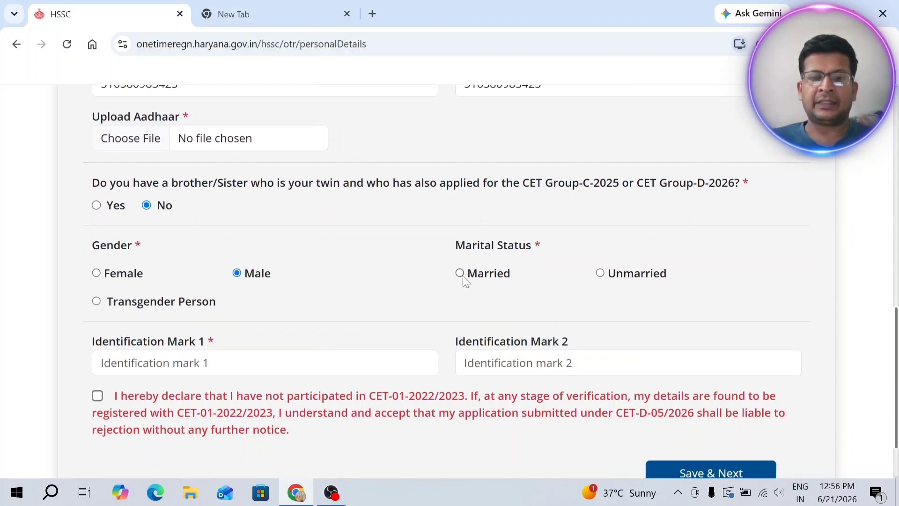
{"action": "left_click", "coordinate": [460, 275]}
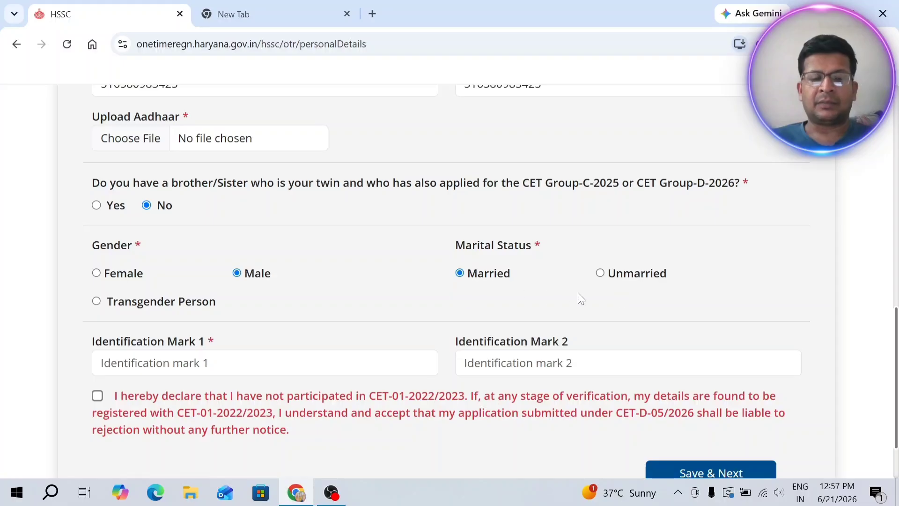
{"action": "scroll", "coordinate": [418, 309], "scroll_direction": "down", "scroll_amount": 2}
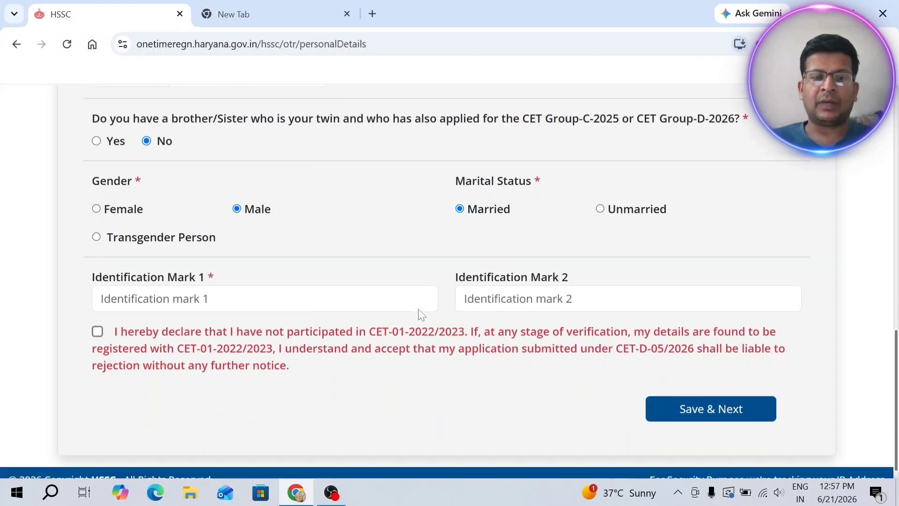
{"action": "scroll", "coordinate": [417, 308], "scroll_direction": "up", "scroll_amount": 1}
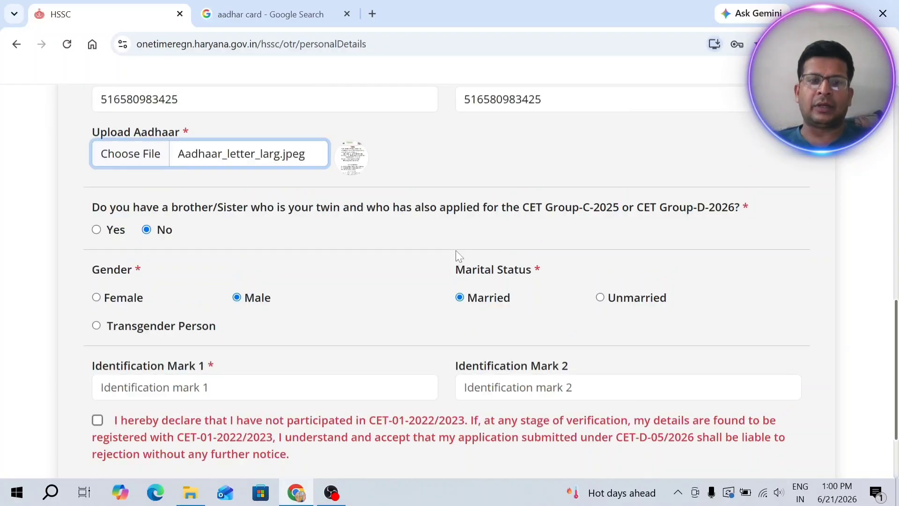
{"action": "scroll", "coordinate": [456, 253], "scroll_direction": "down", "scroll_amount": 2}
{"action": "scroll", "coordinate": [457, 252], "scroll_direction": "up", "scroll_amount": 2}
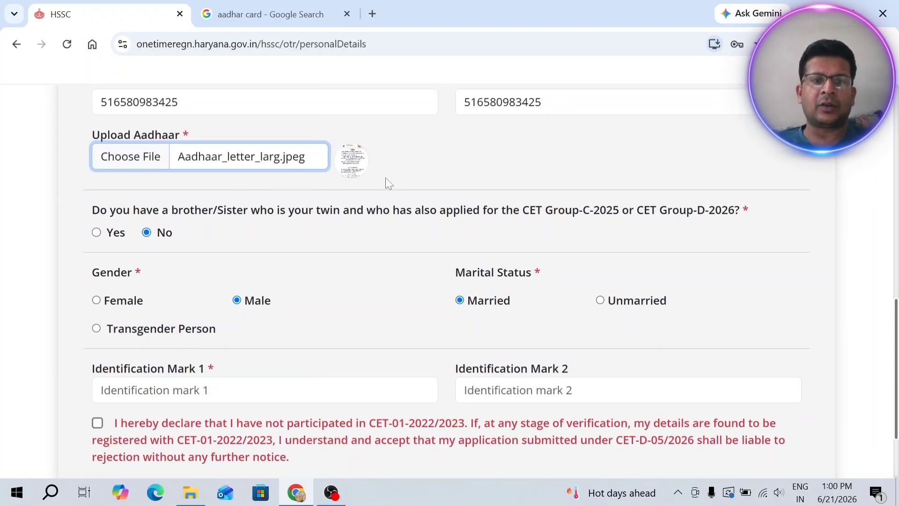
{"action": "scroll", "coordinate": [386, 178], "scroll_direction": "down", "scroll_amount": 2}
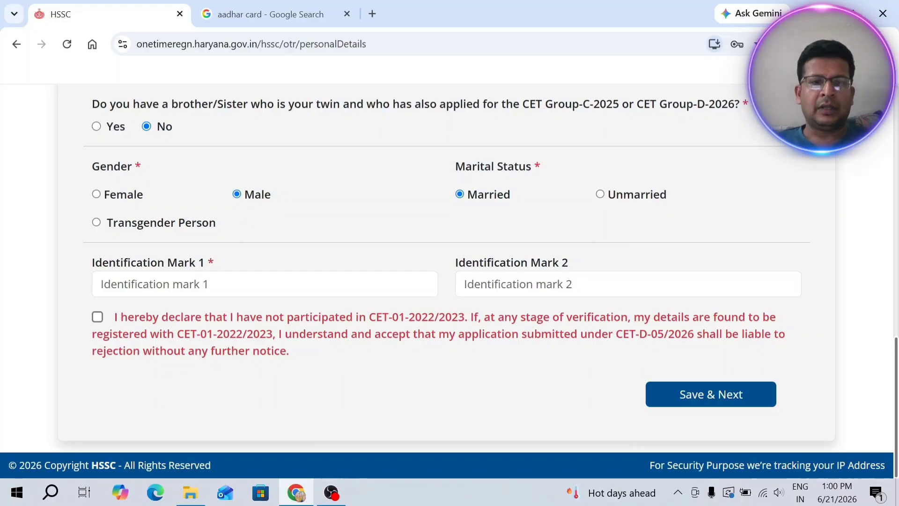
- Enter identification mark 'A MOLE ON FACE', tick the declaration, and Save & Next
{"action": "left_click", "coordinate": [265, 284]}
{"action": "type", "text": "A MOLE ON"}
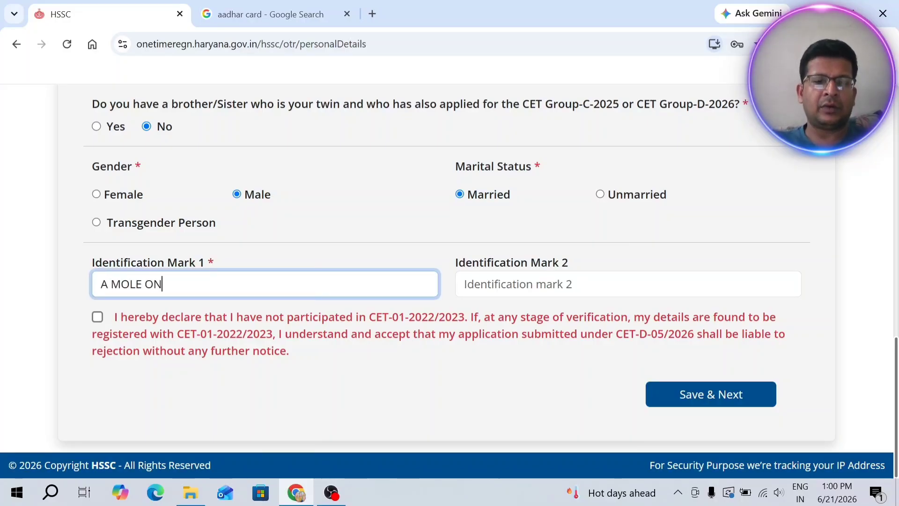
{"action": "type", "text": " F"}
{"action": "key", "text": "BackSpace"}
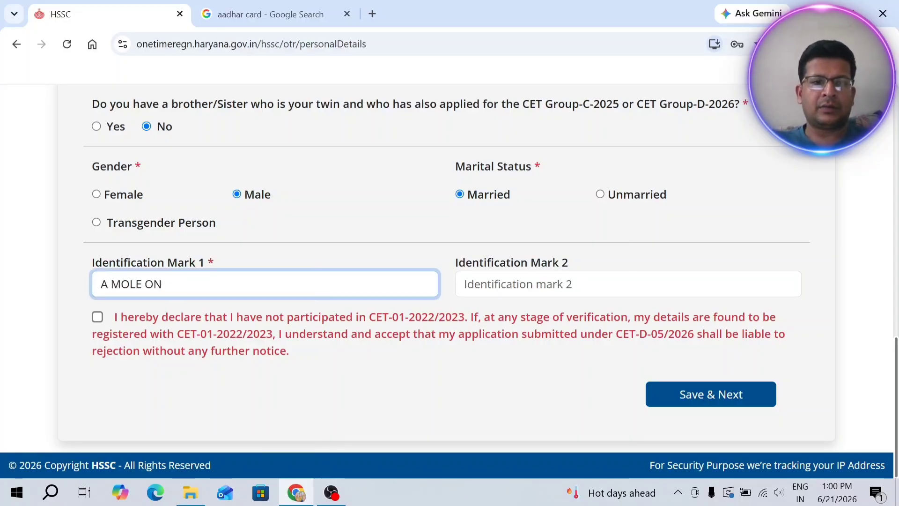
{"action": "type", "text": "FACE"}
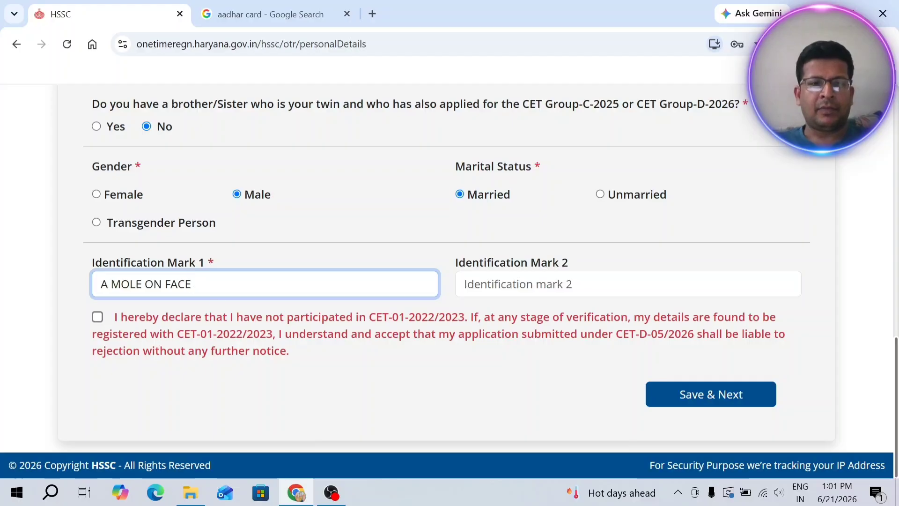
{"action": "left_click", "coordinate": [97, 317]}
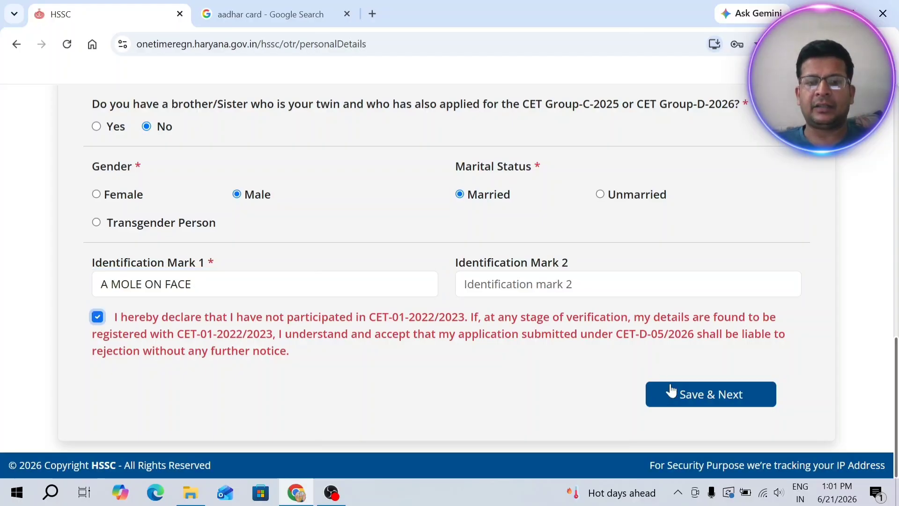
{"action": "left_click", "coordinate": [686, 394]}
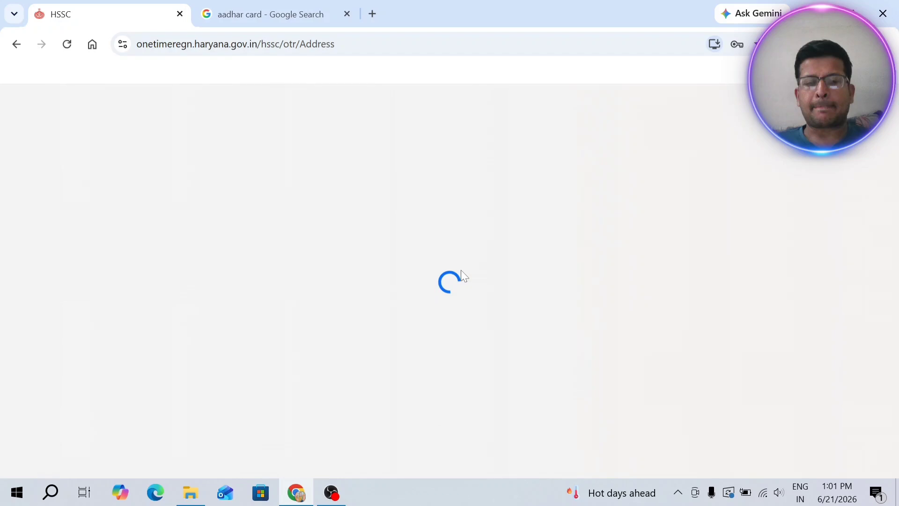
{"action": "scroll", "coordinate": [462, 275], "scroll_direction": "down", "scroll_amount": 5}
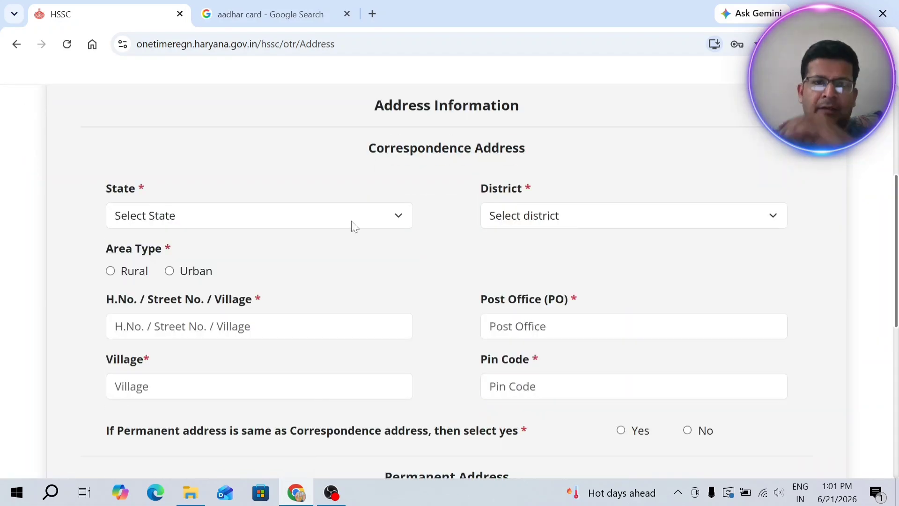
{"action": "left_click", "coordinate": [342, 222]}
{"action": "scroll", "coordinate": [187, 446], "scroll_direction": "down", "scroll_amount": 3}
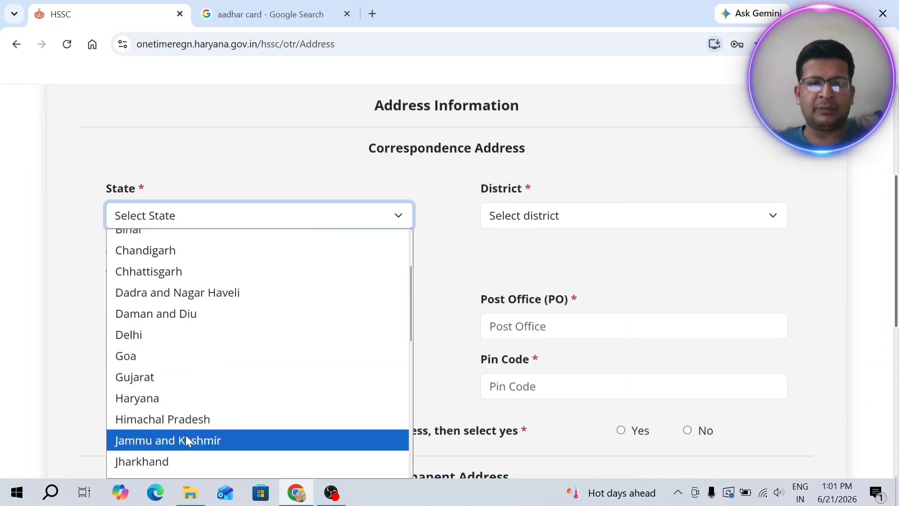
{"action": "left_click", "coordinate": [185, 397]}
{"action": "left_click", "coordinate": [535, 220]}
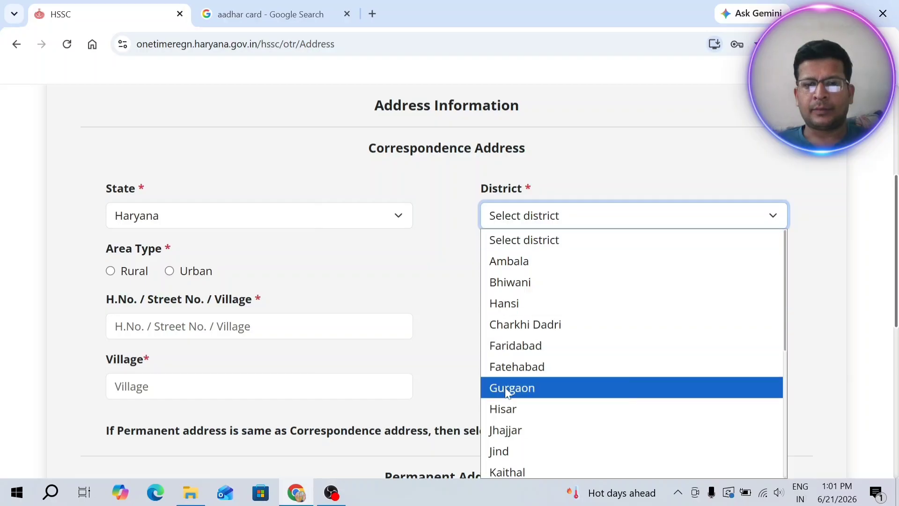
{"action": "left_click", "coordinate": [510, 446]}
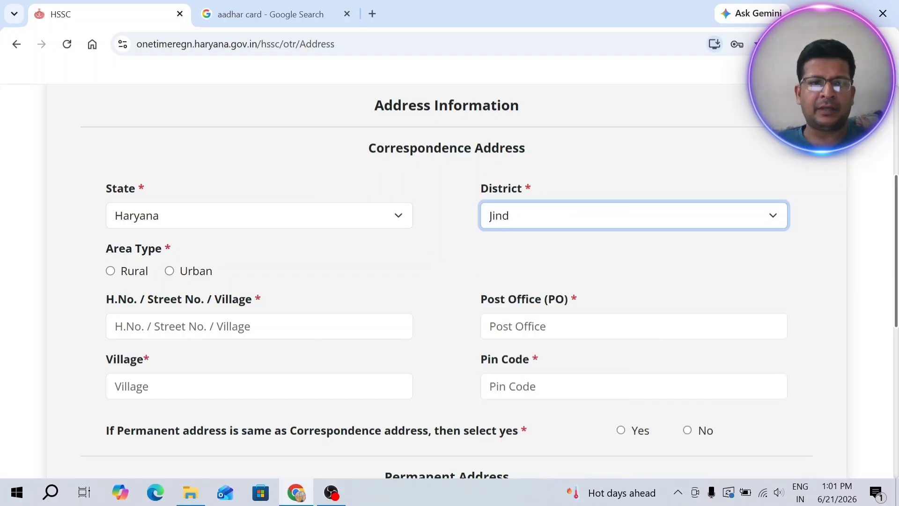
{"action": "left_click", "coordinate": [169, 271]}
{"action": "left_click", "coordinate": [206, 326]}
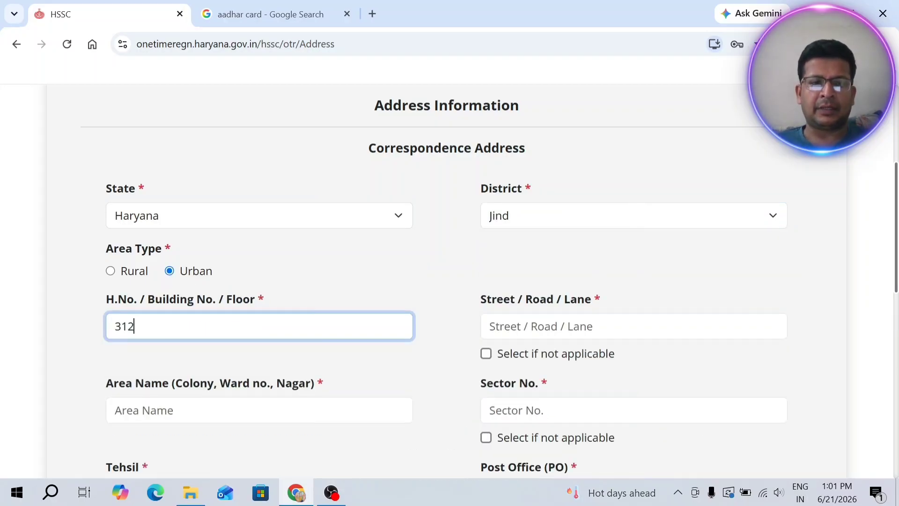
{"action": "key", "text": "Tab"}
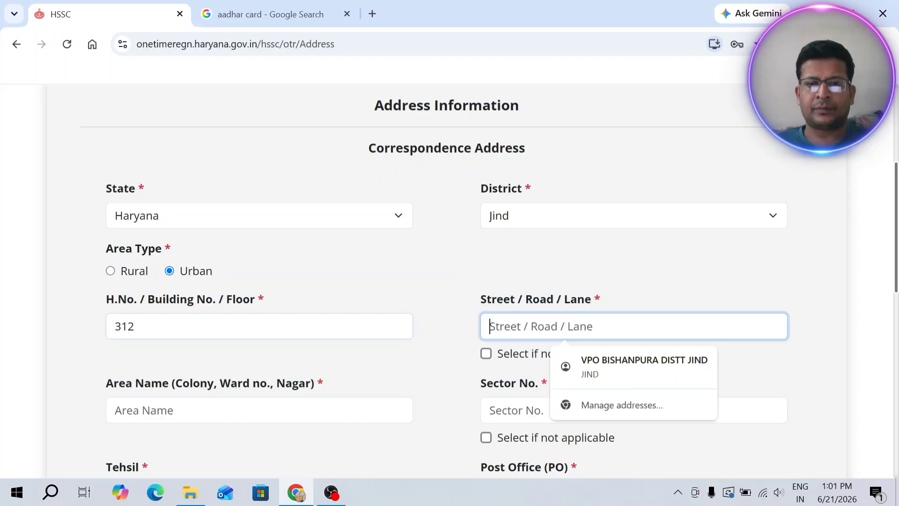
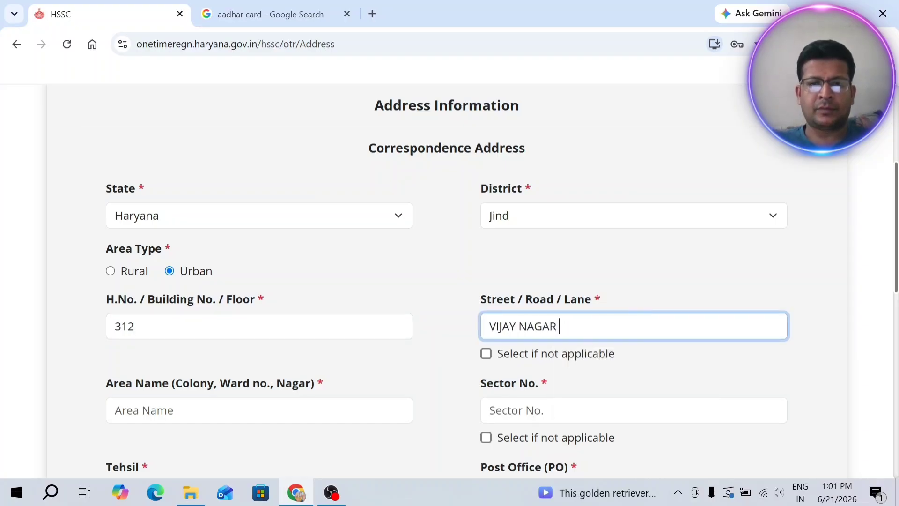
{"action": "key", "text": "Tab"}
{"action": "key", "text": "Tab"}
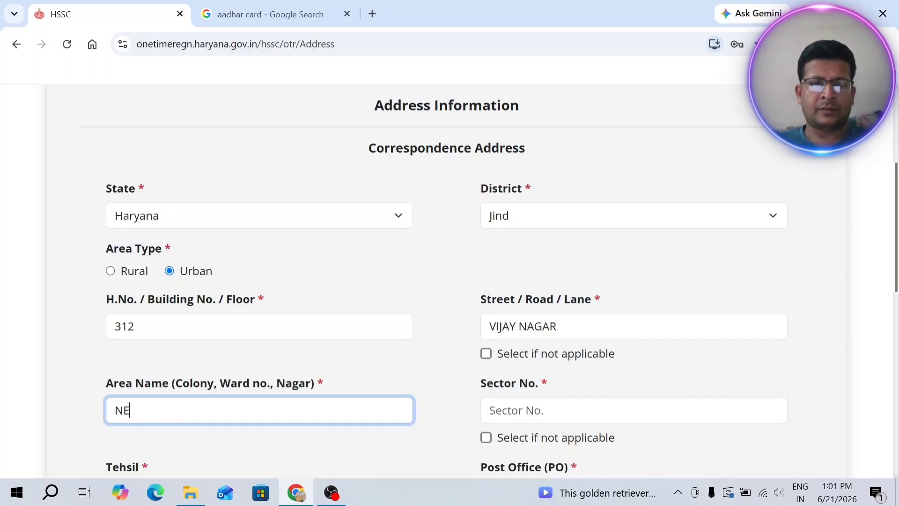
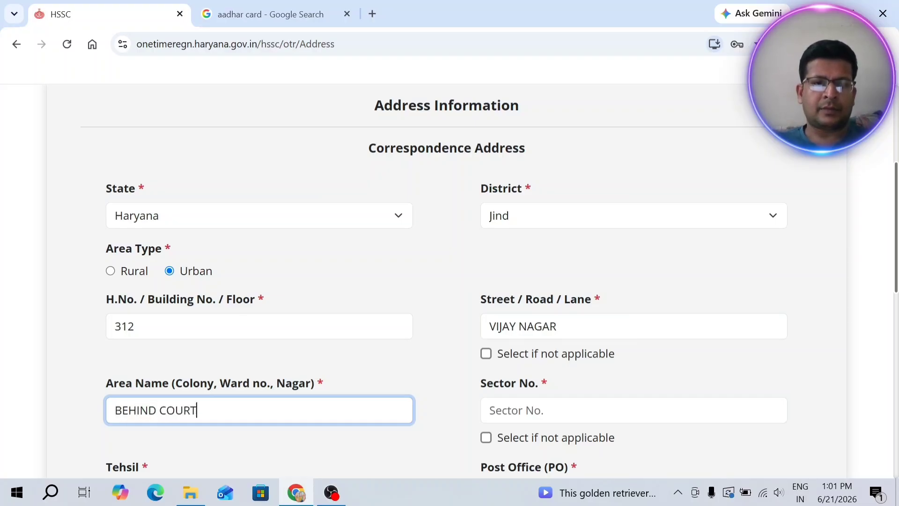
- Mark sector as not applicable, and set tehsil JIND, post office JIND and pin code 126102
{"action": "scroll", "coordinate": [447, 281], "scroll_direction": "down", "scroll_amount": 2}
{"action": "scroll", "coordinate": [447, 281], "scroll_direction": "down", "scroll_amount": 1}
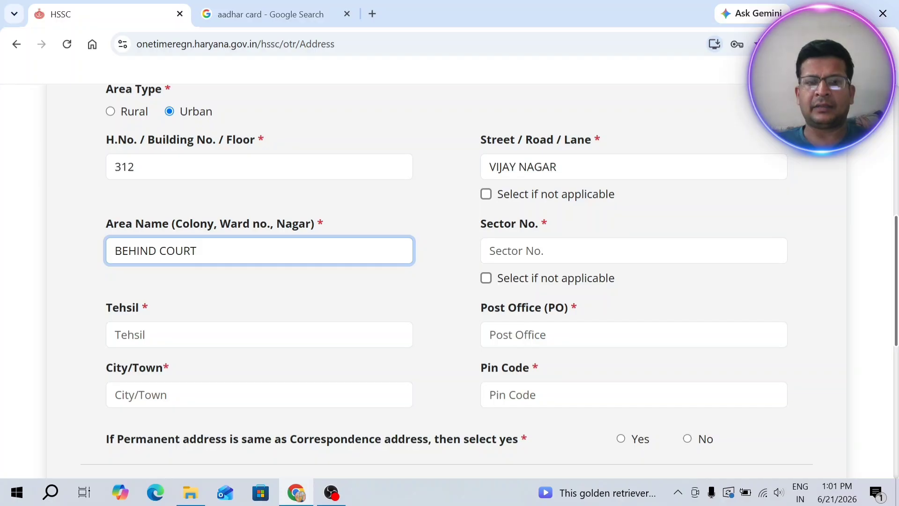
{"action": "left_click", "coordinate": [633, 251]}
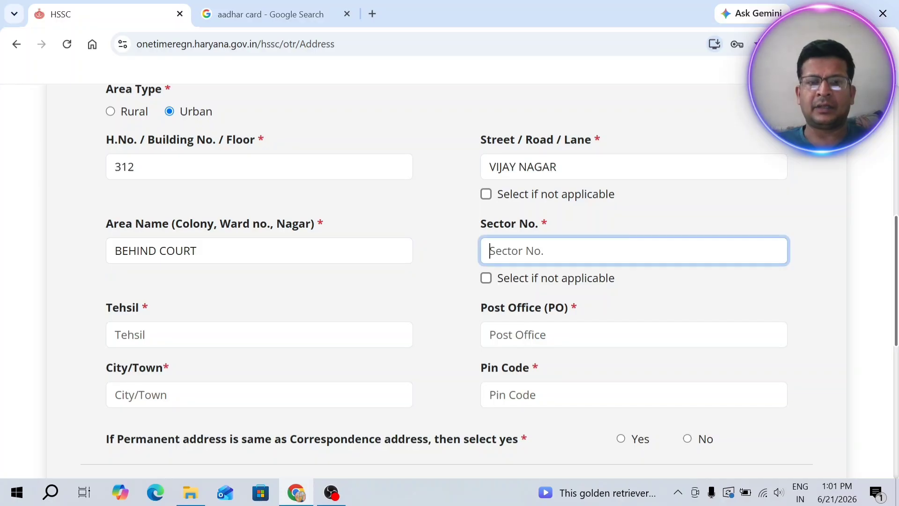
{"action": "left_click", "coordinate": [486, 279]}
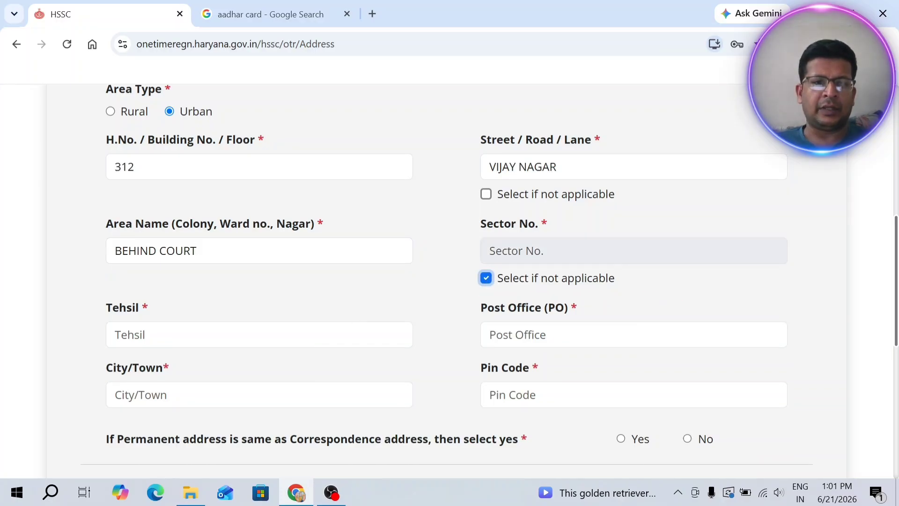
{"action": "key", "text": "Tab"}
{"action": "type", "text": "JIND"}
{"action": "key", "text": "Tab"}
{"action": "type", "text": "JI"}
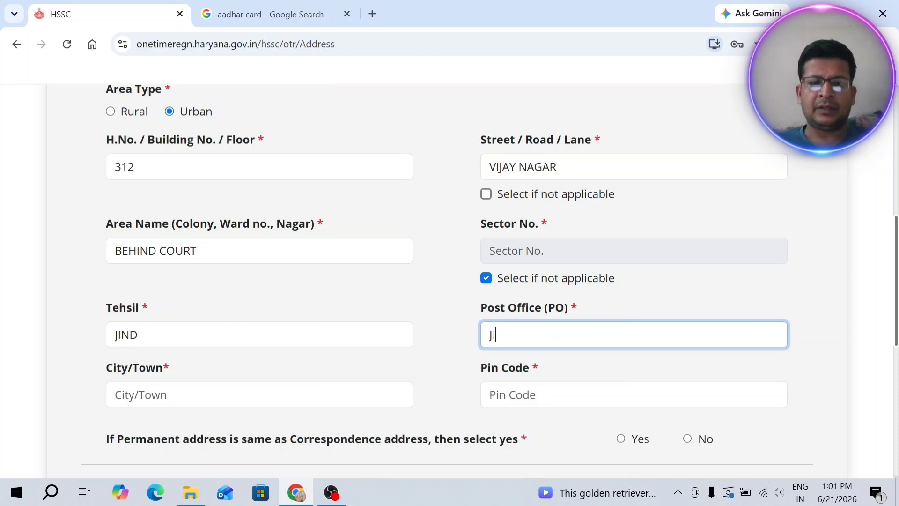
{"action": "type", "text": "ND"}
{"action": "key", "text": "Tab"}
{"action": "type", "text": "JIND"}
{"action": "key", "text": "Tab"}
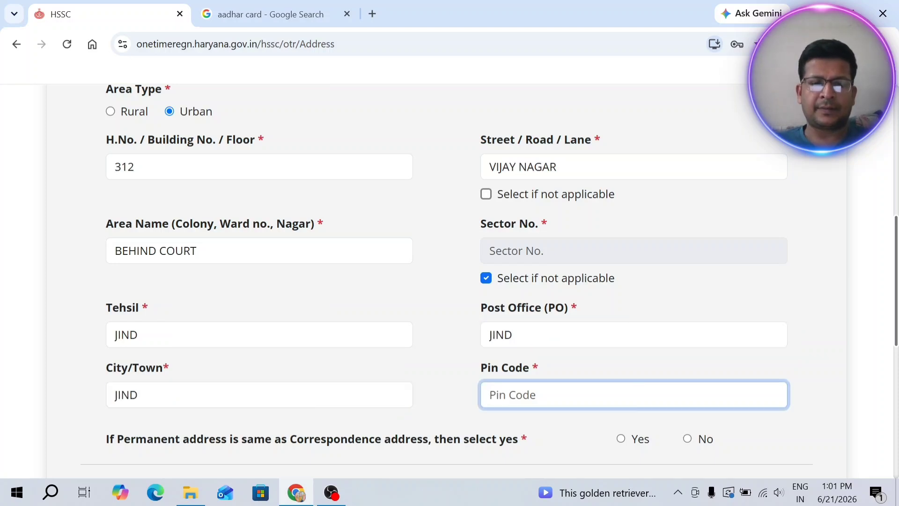
{"action": "type", "text": "126102"}
- Make the permanent address the same as correspondence and save the address details
{"action": "scroll", "coordinate": [449, 281], "scroll_direction": "down", "scroll_amount": 3}
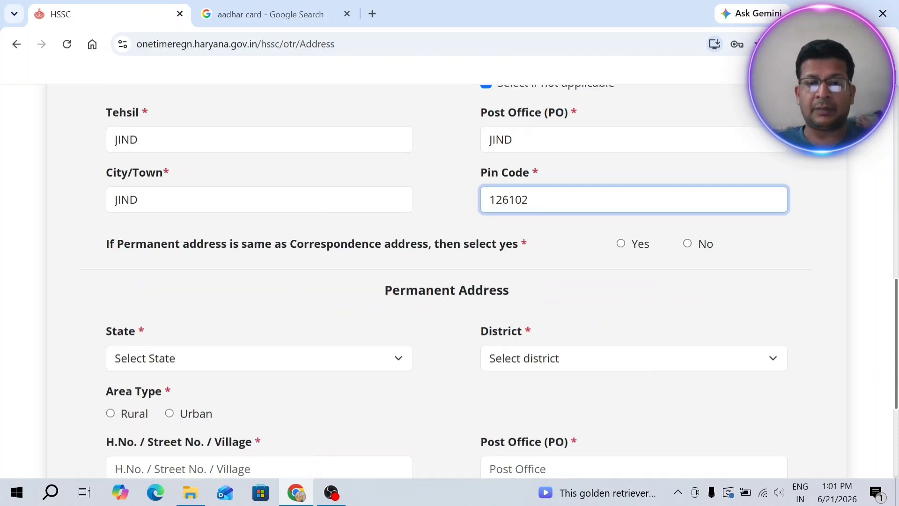
{"action": "scroll", "coordinate": [647, 212], "scroll_direction": "down", "scroll_amount": 1}
{"action": "scroll", "coordinate": [622, 206], "scroll_direction": "up", "scroll_amount": 7}
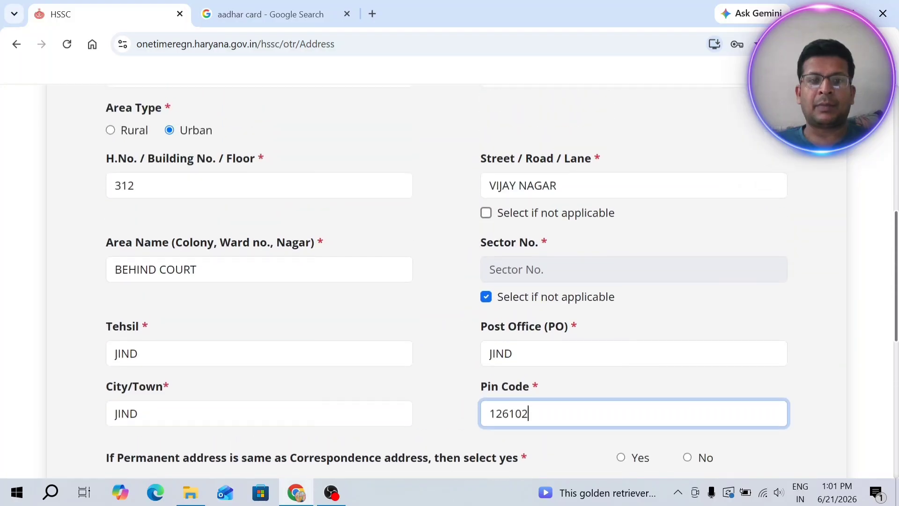
{"action": "scroll", "coordinate": [450, 281], "scroll_direction": "down", "scroll_amount": 2}
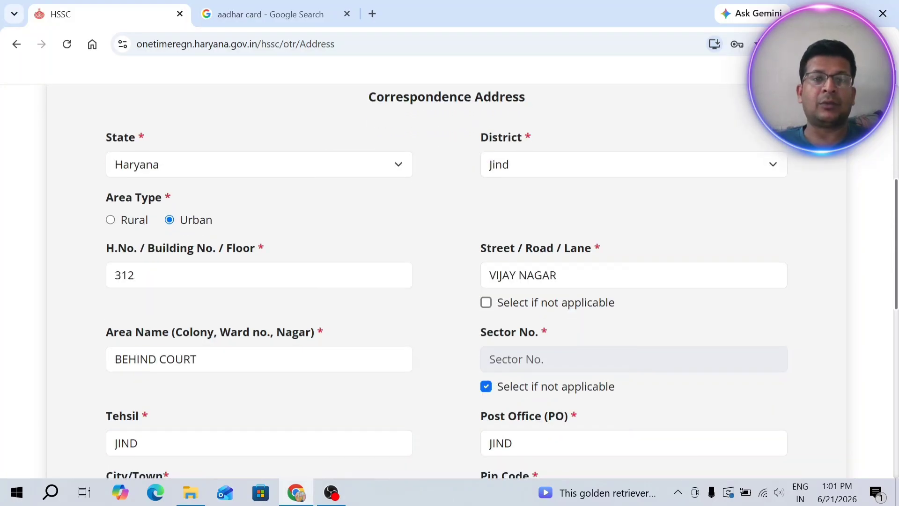
{"action": "scroll", "coordinate": [449, 281], "scroll_direction": "down", "scroll_amount": 6}
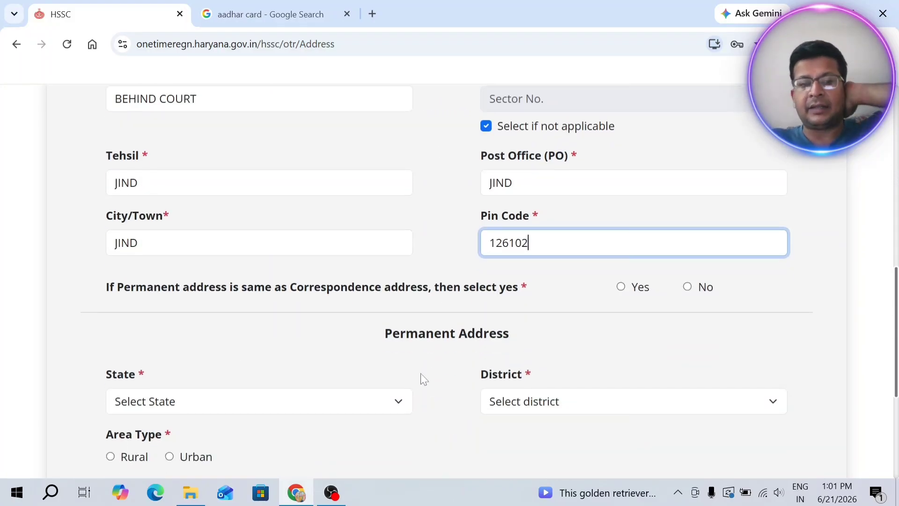
{"action": "scroll", "coordinate": [509, 346], "scroll_direction": "down", "scroll_amount": 3}
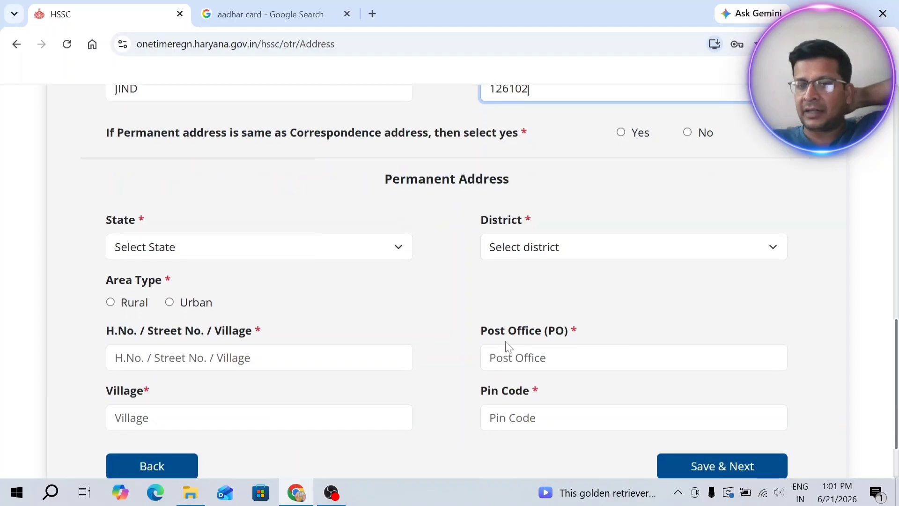
{"action": "scroll", "coordinate": [509, 347], "scroll_direction": "up", "scroll_amount": 5}
{"action": "scroll", "coordinate": [395, 261], "scroll_direction": "up", "scroll_amount": 1}
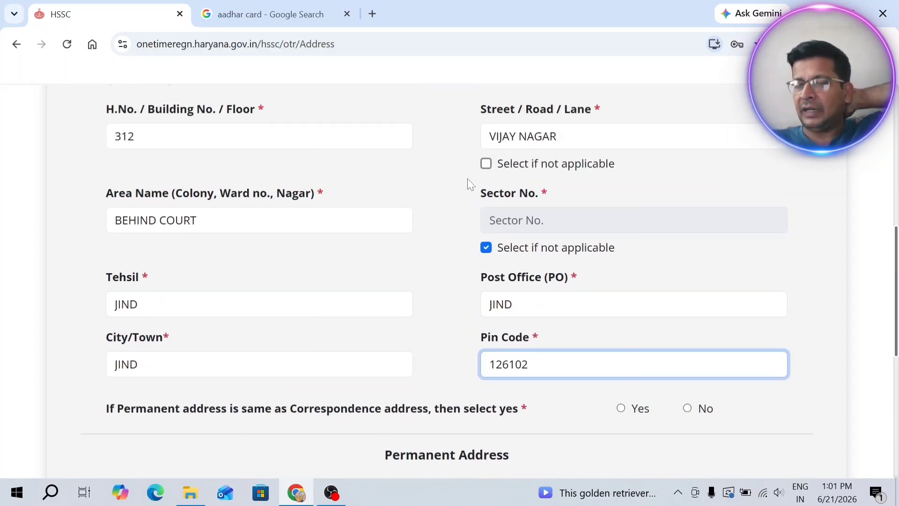
{"action": "scroll", "coordinate": [564, 200], "scroll_direction": "down", "scroll_amount": 4}
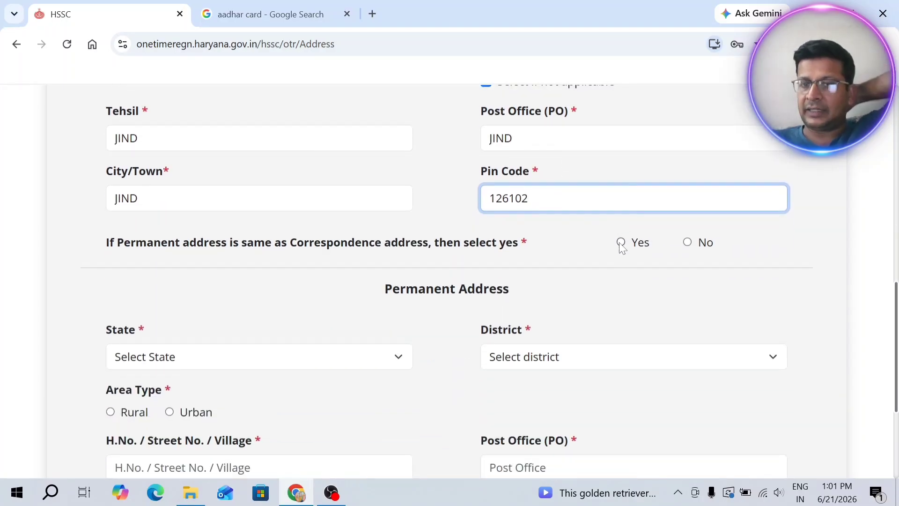
{"action": "left_click", "coordinate": [620, 241]}
{"action": "scroll", "coordinate": [619, 243], "scroll_direction": "down", "scroll_amount": 2}
{"action": "scroll", "coordinate": [619, 242], "scroll_direction": "down", "scroll_amount": 5}
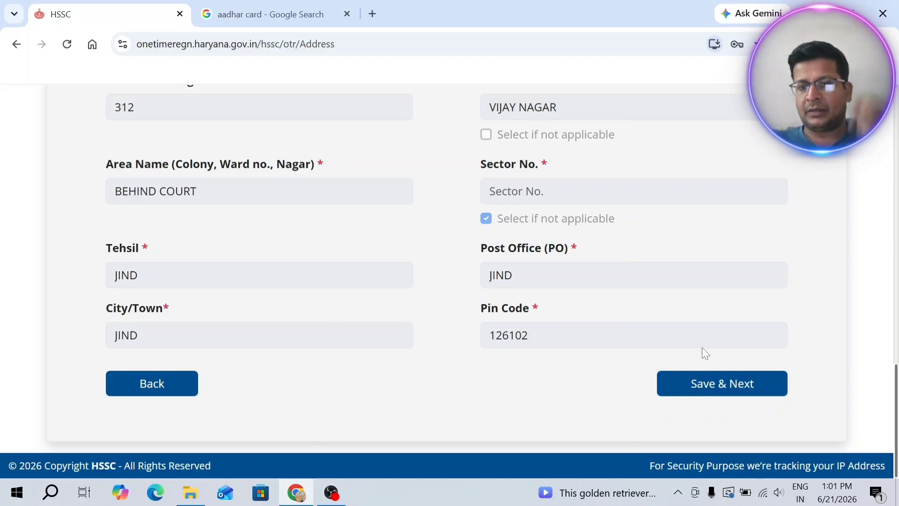
{"action": "left_click", "coordinate": [710, 385]}
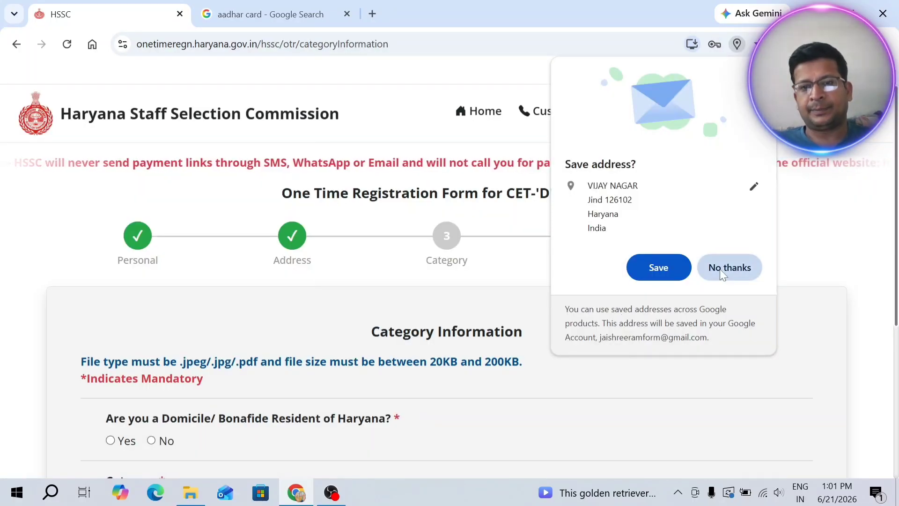
- Decline Chrome's save-address offer, set domicile to Yes and enter the certificate number
{"action": "left_click", "coordinate": [727, 265]}
{"action": "scroll", "coordinate": [583, 319], "scroll_direction": "down", "scroll_amount": 5}
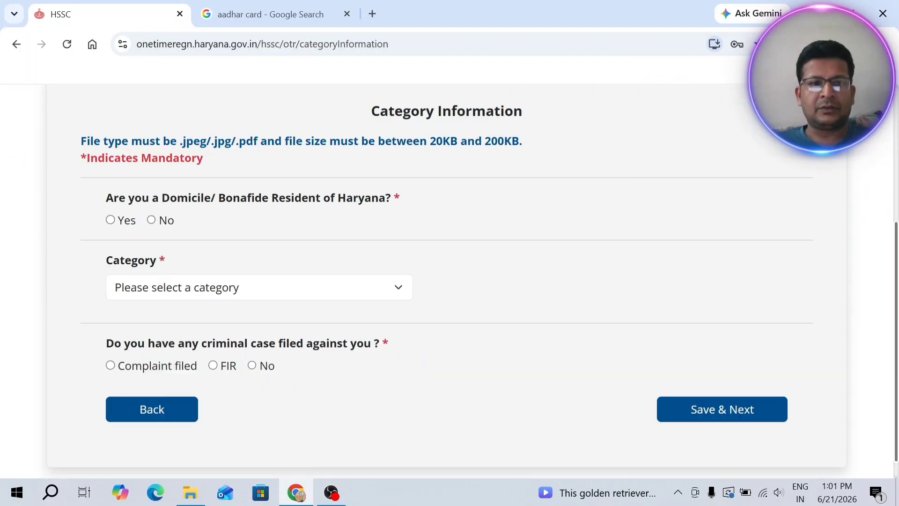
{"action": "left_click", "coordinate": [111, 220]}
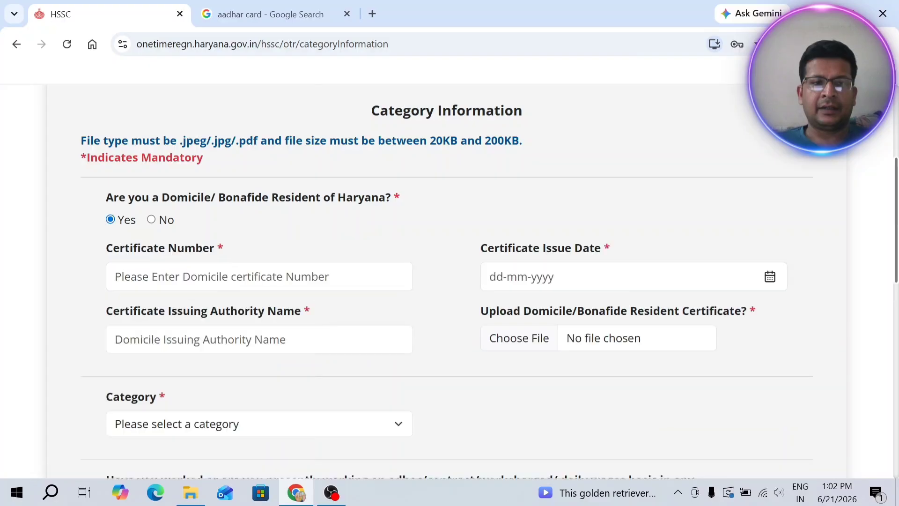
{"action": "left_click", "coordinate": [201, 277]}
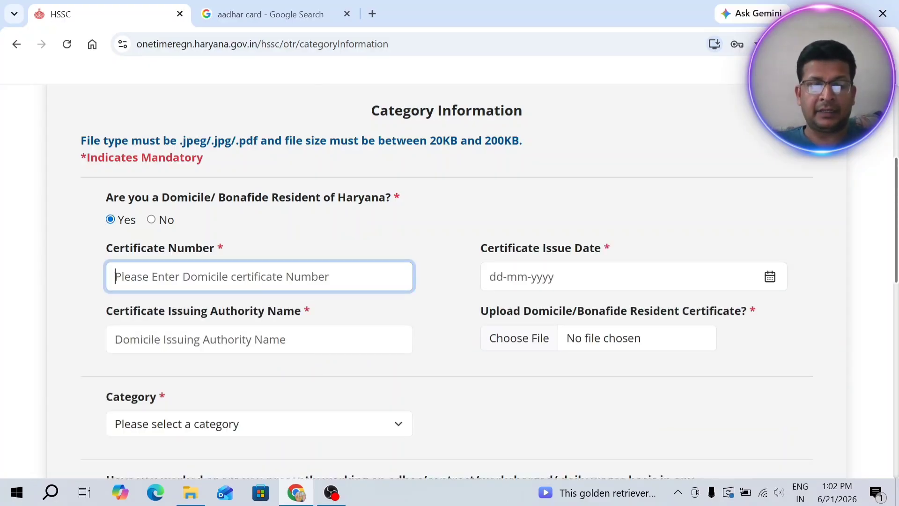
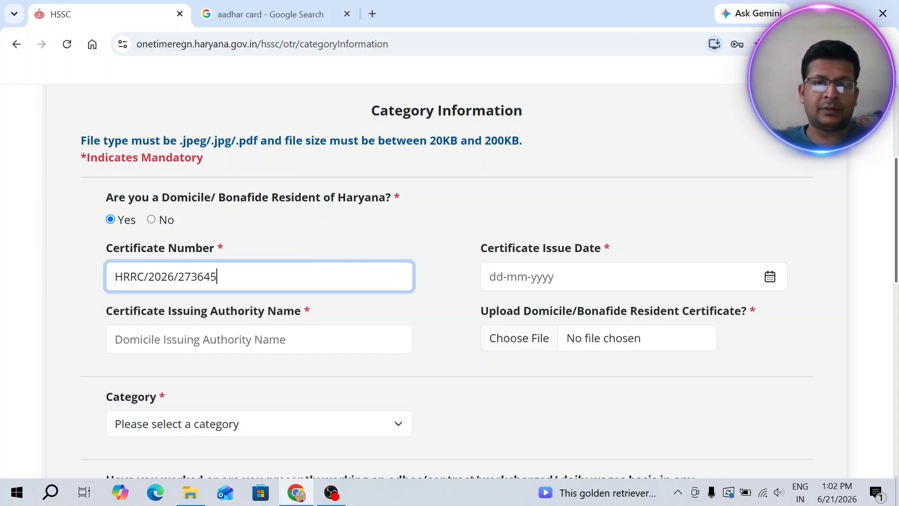
{"action": "key", "text": "Tab"}
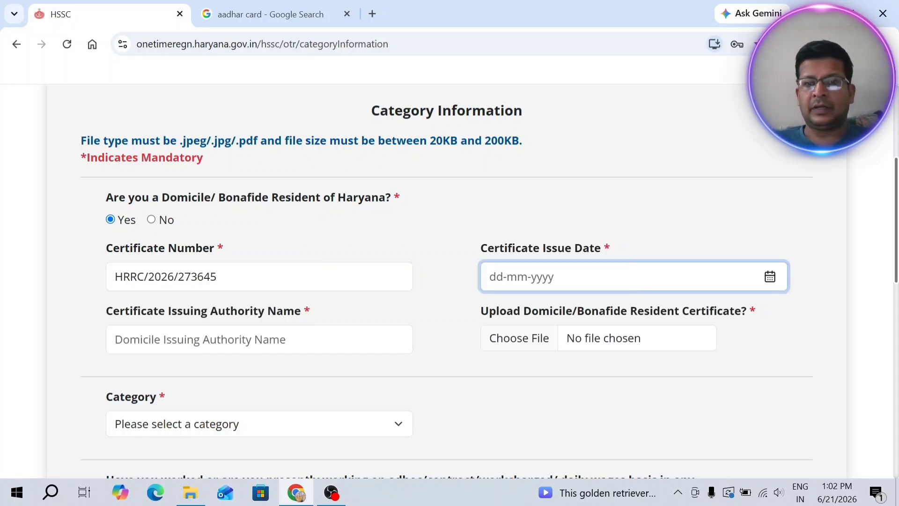
- Set the certificate issue date to 03-06-2026 and issuing authority to TEHSILDAR JIND
{"action": "left_click", "coordinate": [769, 277]}
{"action": "left_click", "coordinate": [557, 126]}
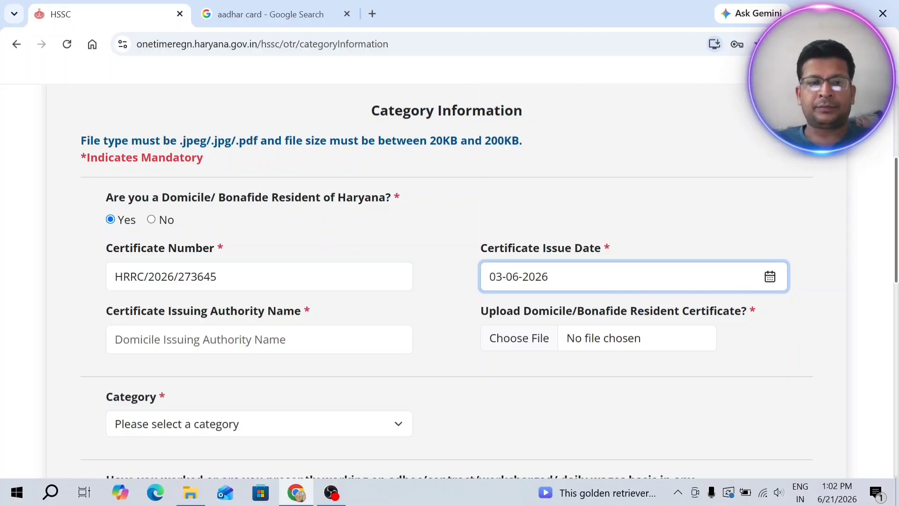
{"action": "key", "text": "Tab"}
{"action": "type", "text": "TEHD"}
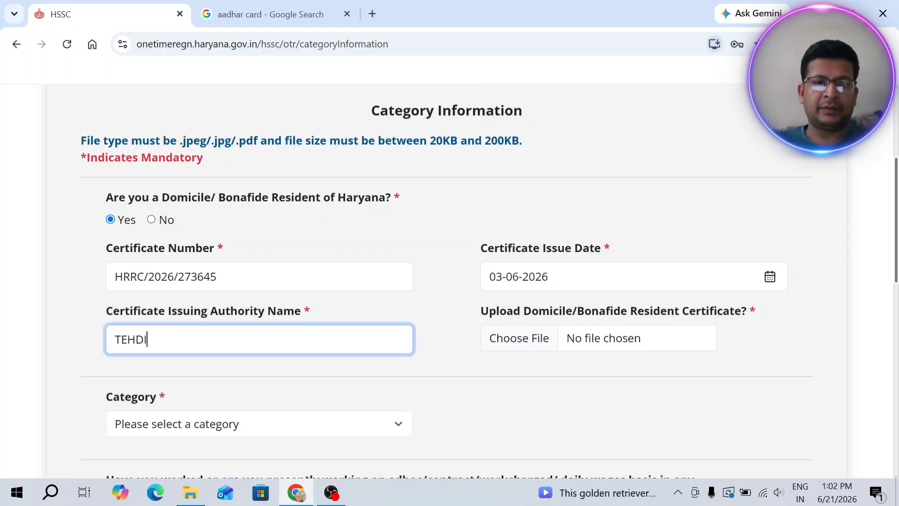
{"action": "type", "text": "S"}
{"action": "key", "text": "BackSpace"}
{"action": "key", "text": "BackSpace"}
{"action": "type", "text": "SILDAR JIND"}
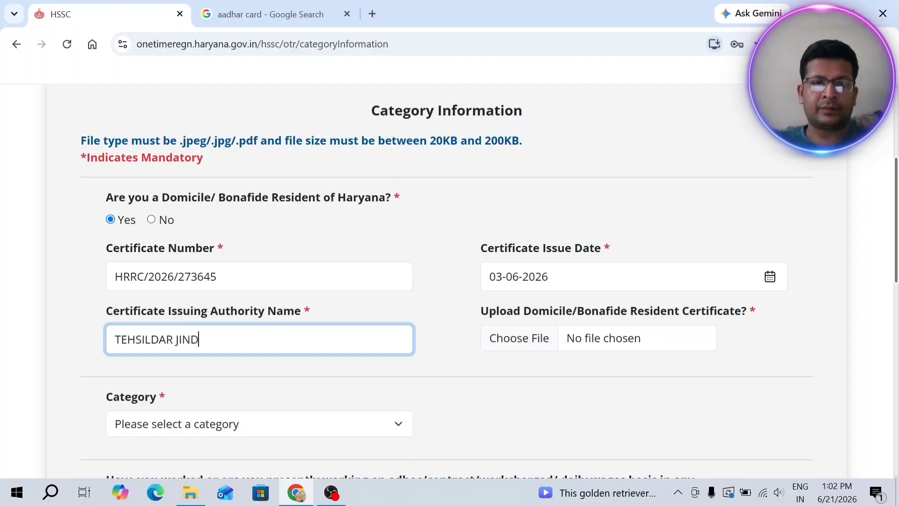
{"action": "key", "text": "Tab"}
{"action": "scroll", "coordinate": [449, 281], "scroll_direction": "down", "scroll_amount": 2}
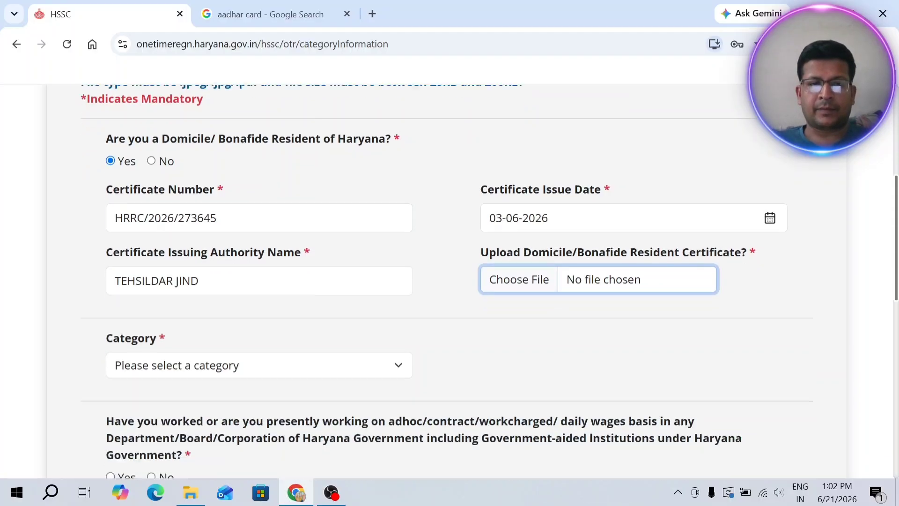
{"action": "scroll", "coordinate": [331, 351], "scroll_direction": "down", "scroll_amount": 1}
{"action": "left_click", "coordinate": [295, 323]}
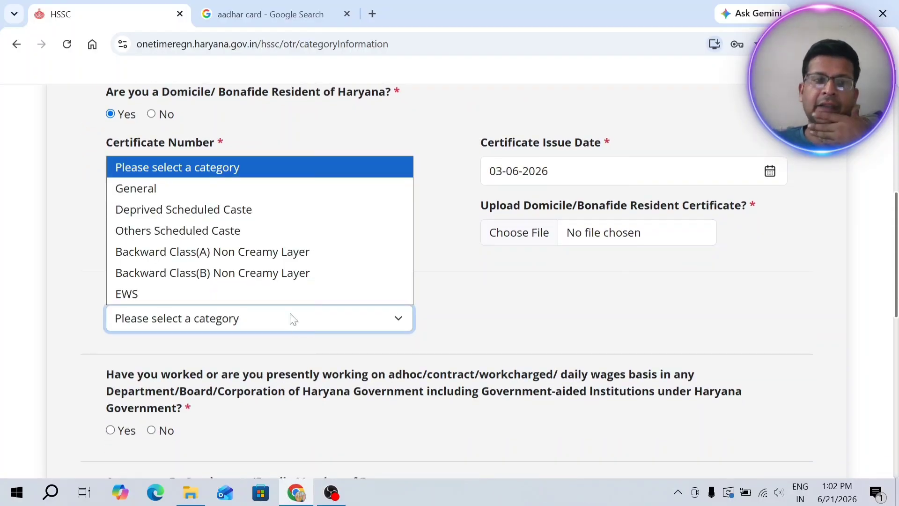
- Choose General category, attach Aadhaar_letter_larg.jpeg as the certificate, and tick the declaration
{"action": "left_click", "coordinate": [244, 187]}
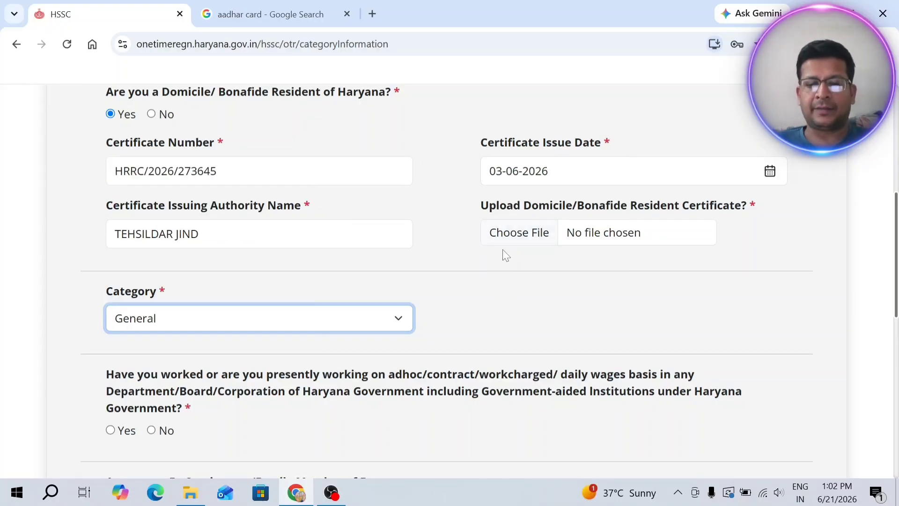
{"action": "left_click", "coordinate": [520, 232]}
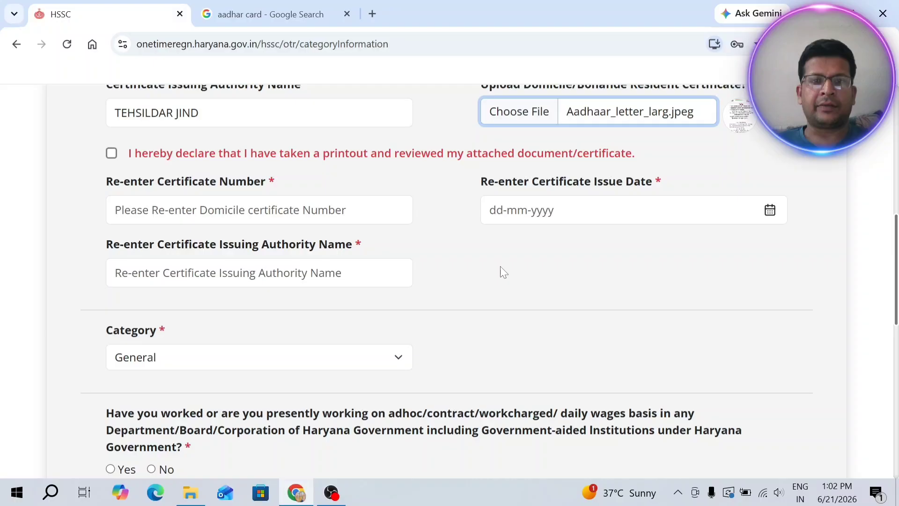
{"action": "scroll", "coordinate": [501, 267], "scroll_direction": "down", "scroll_amount": 1}
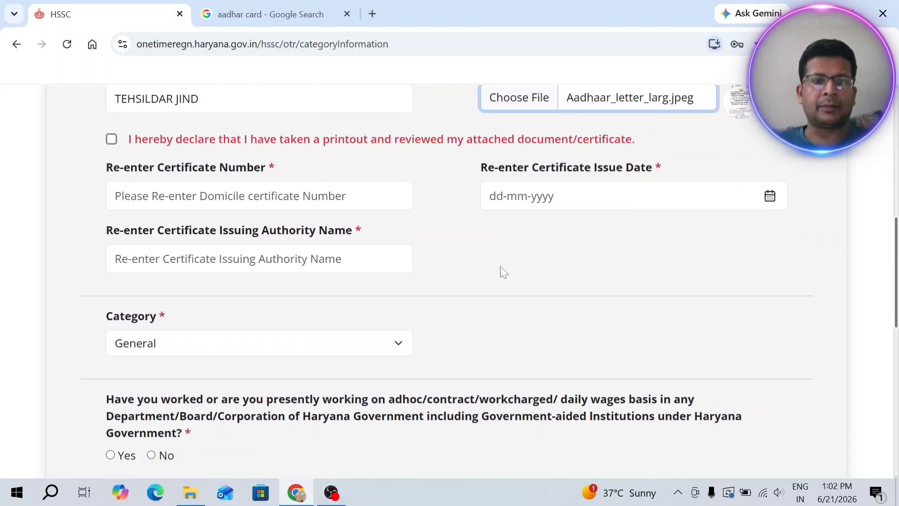
{"action": "left_click", "coordinate": [112, 97]}
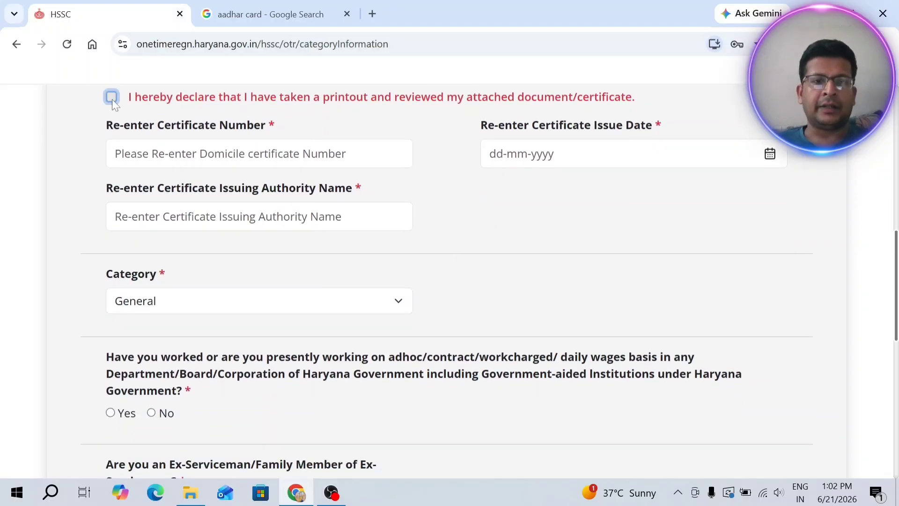
{"action": "scroll", "coordinate": [401, 190], "scroll_direction": "up", "scroll_amount": 3}
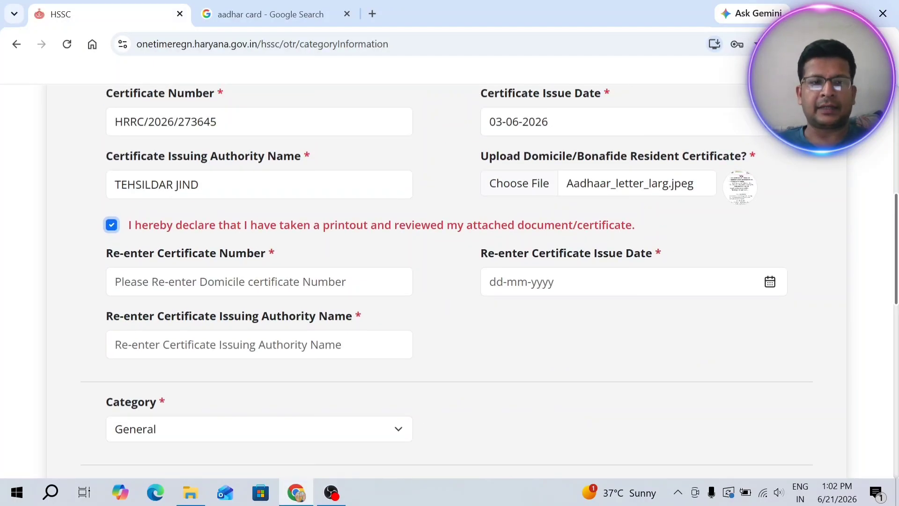
- Re-enter the certificate number, issue date 03-06-2026 and authority TEHSILDAR JIND
{"action": "left_click", "coordinate": [259, 281]}
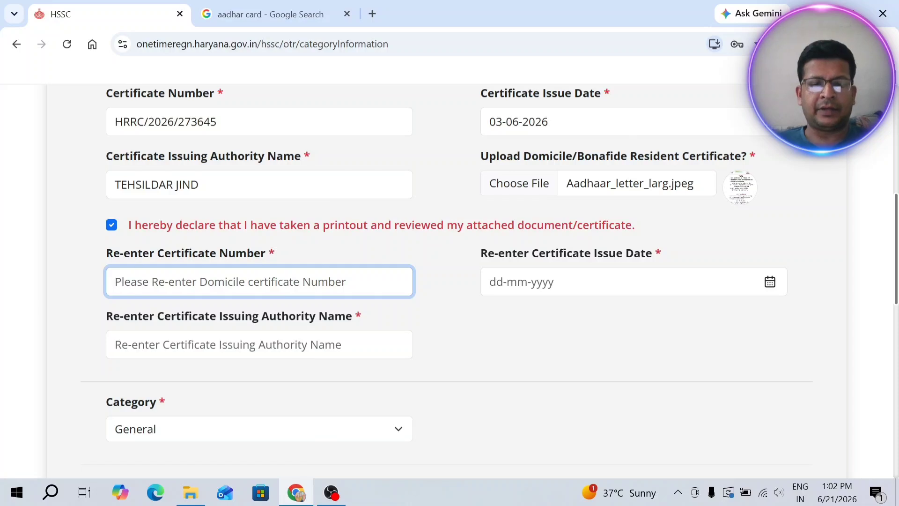
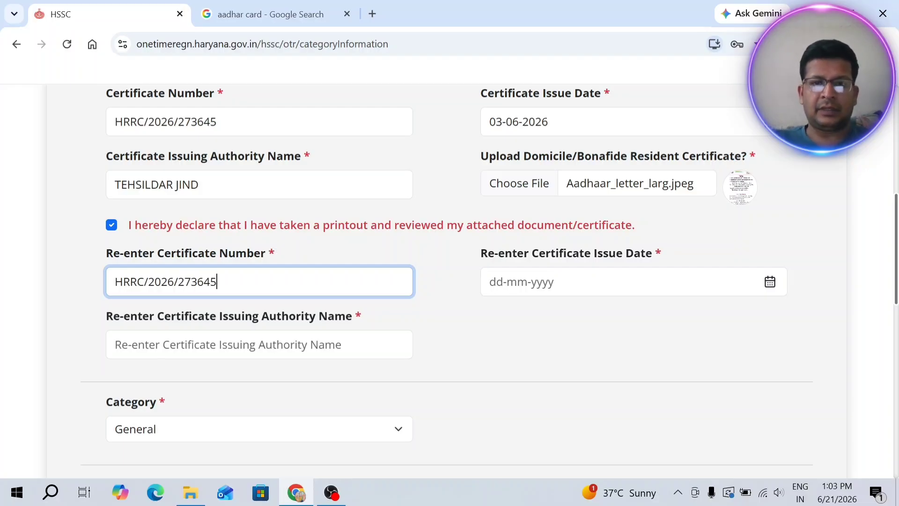
{"action": "left_click", "coordinate": [581, 294]}
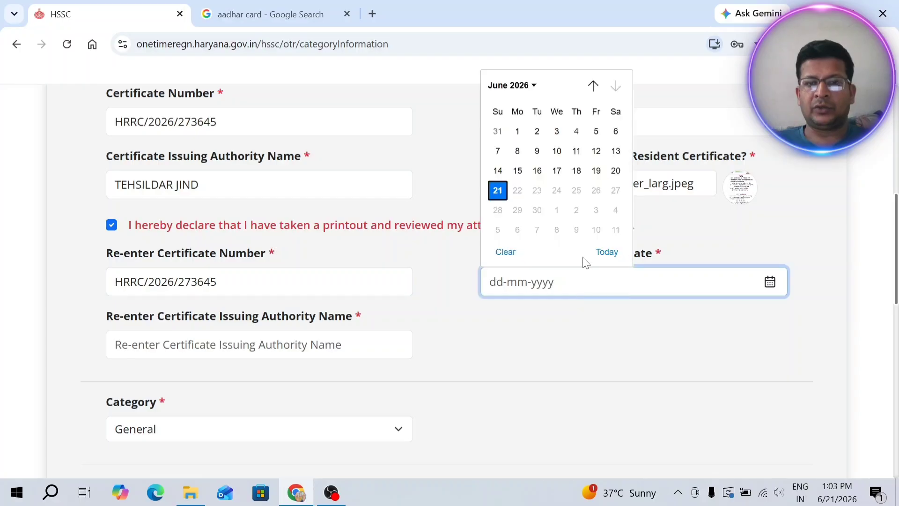
{"action": "left_click", "coordinate": [556, 132]}
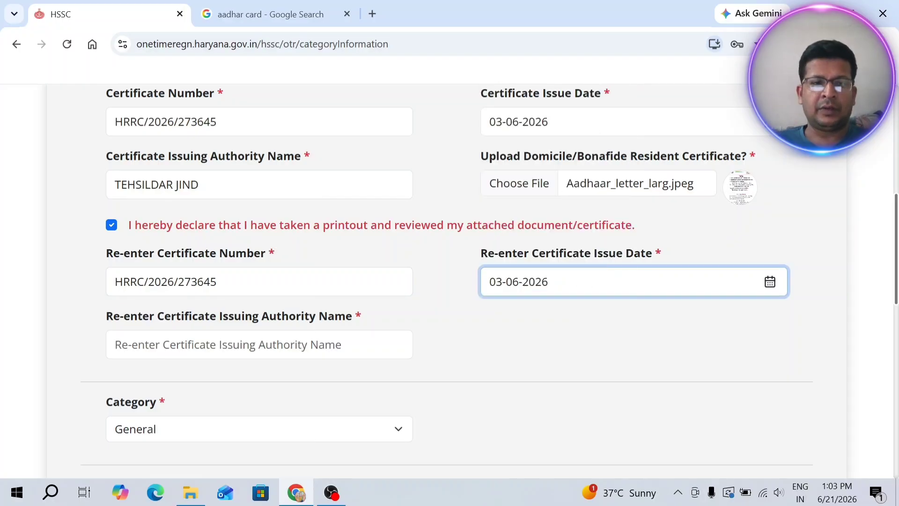
{"action": "left_click", "coordinate": [259, 345]}
{"action": "type", "text": "TEHSILDA"}
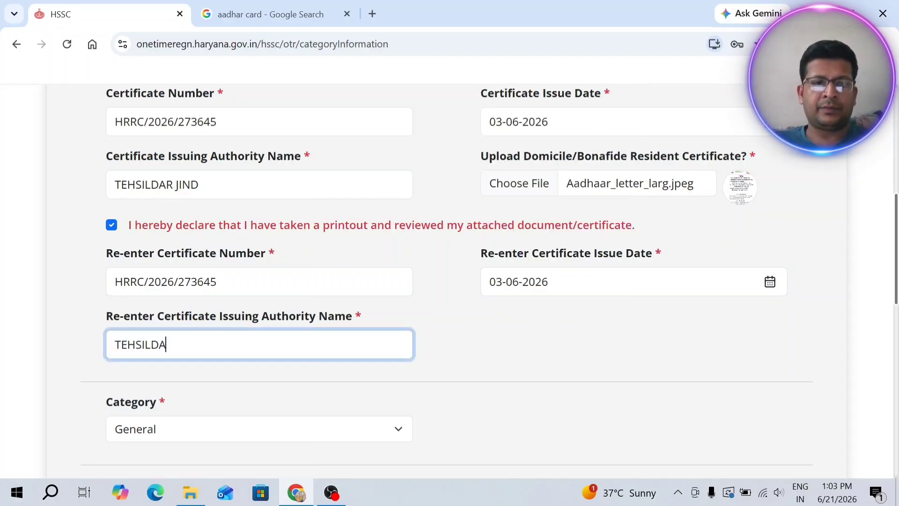
{"action": "type", "text": "R JIND"}
{"action": "scroll", "coordinate": [227, 208], "scroll_direction": "down", "scroll_amount": 5}
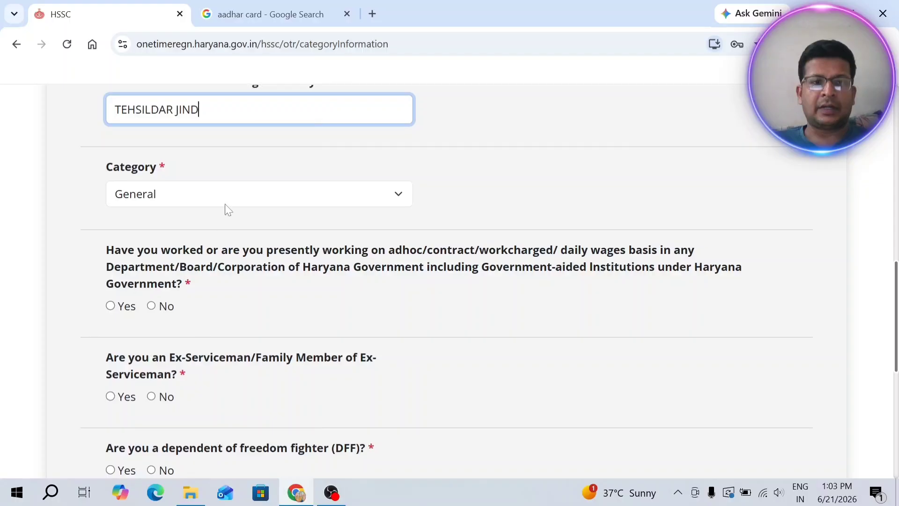
- Answer No to the adhoc/contract work, PWD and eligible sports person questions
{"action": "scroll", "coordinate": [243, 195], "scroll_direction": "down", "scroll_amount": 2}
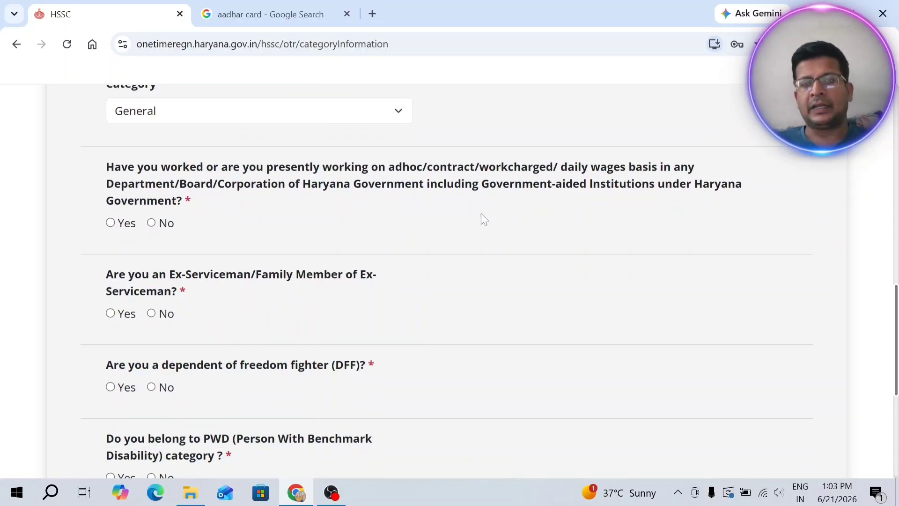
{"action": "left_click", "coordinate": [151, 224]}
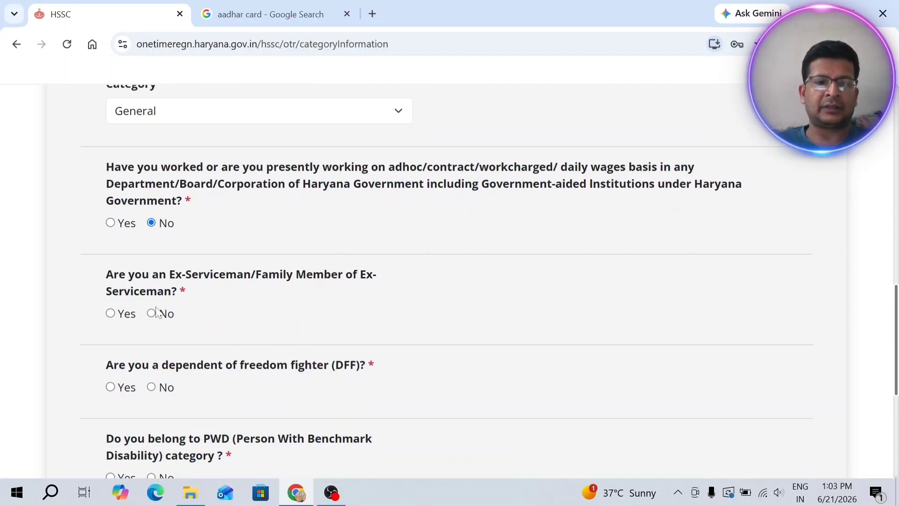
{"action": "scroll", "coordinate": [158, 317], "scroll_direction": "down", "scroll_amount": 3}
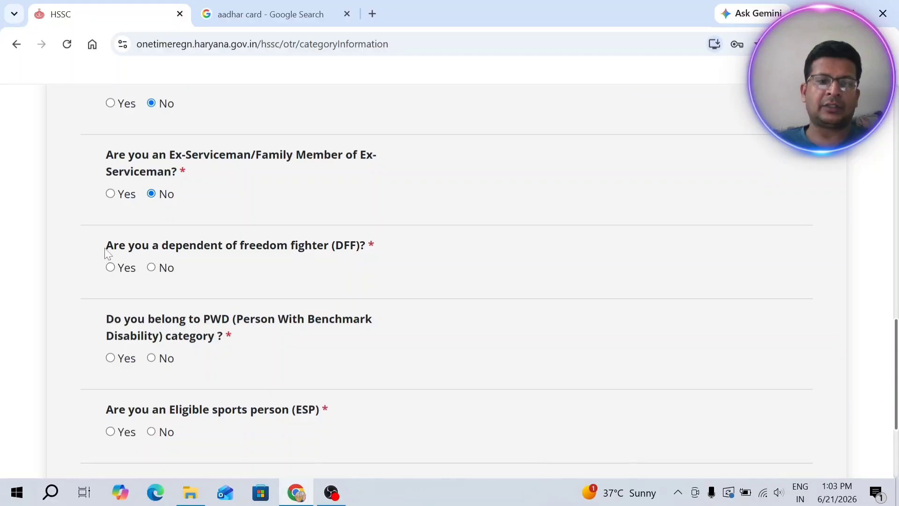
{"action": "scroll", "coordinate": [158, 310], "scroll_direction": "down", "scroll_amount": 1}
{"action": "scroll", "coordinate": [158, 309], "scroll_direction": "down", "scroll_amount": 2}
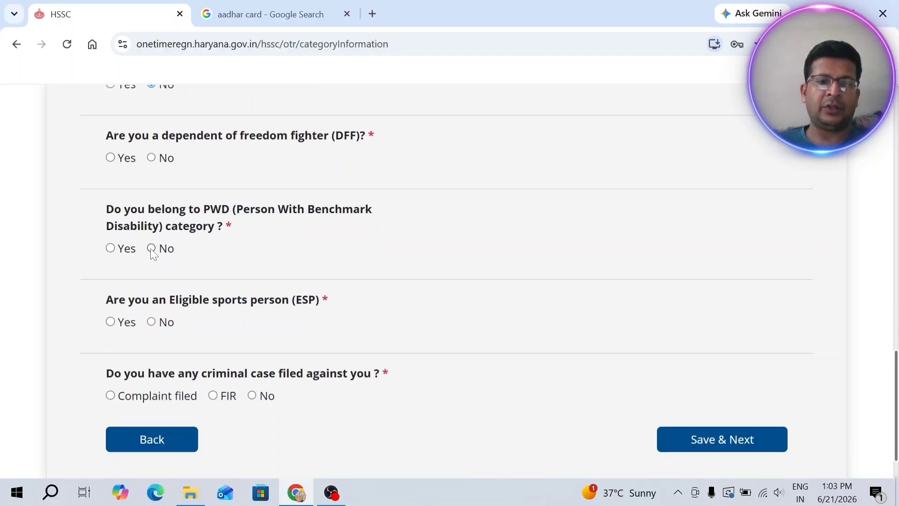
{"action": "left_click", "coordinate": [152, 248]}
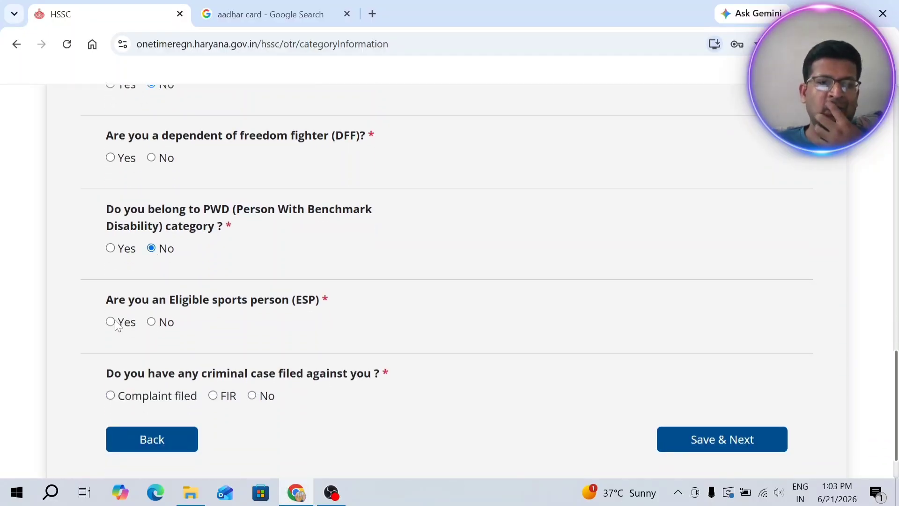
{"action": "left_click", "coordinate": [111, 321]}
{"action": "scroll", "coordinate": [379, 337], "scroll_direction": "down", "scroll_amount": 2}
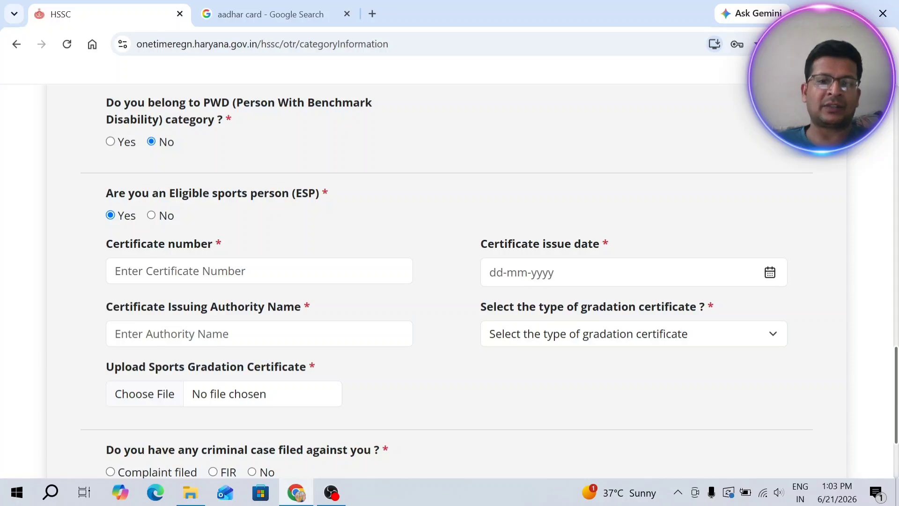
{"action": "left_click", "coordinate": [560, 341]}
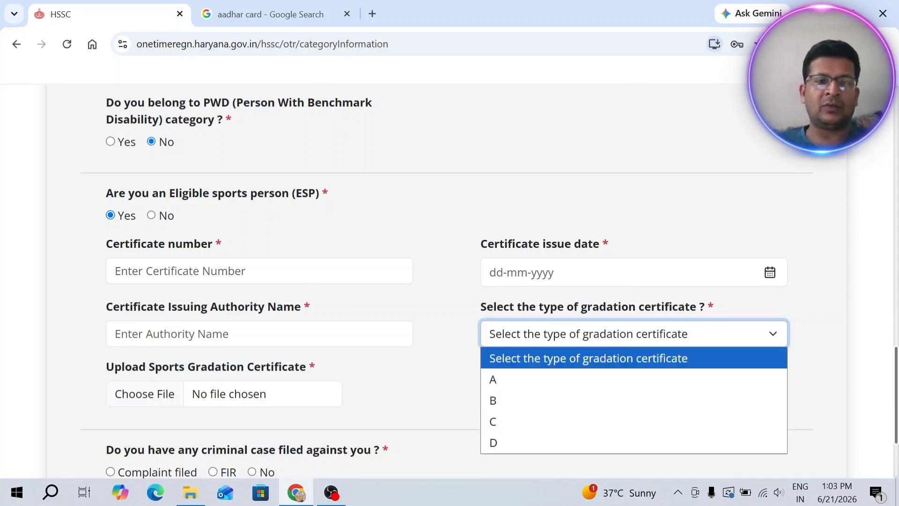
{"action": "left_click", "coordinate": [155, 215]}
{"action": "scroll", "coordinate": [155, 214], "scroll_direction": "up", "scroll_amount": 2}
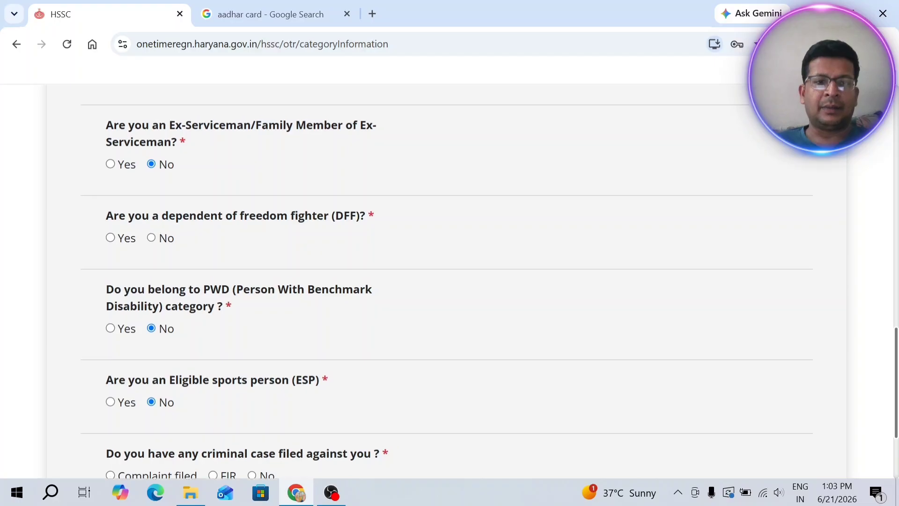
- Answer No to the freedom fighter dependent and criminal case questions, then save
{"action": "left_click", "coordinate": [111, 247]}
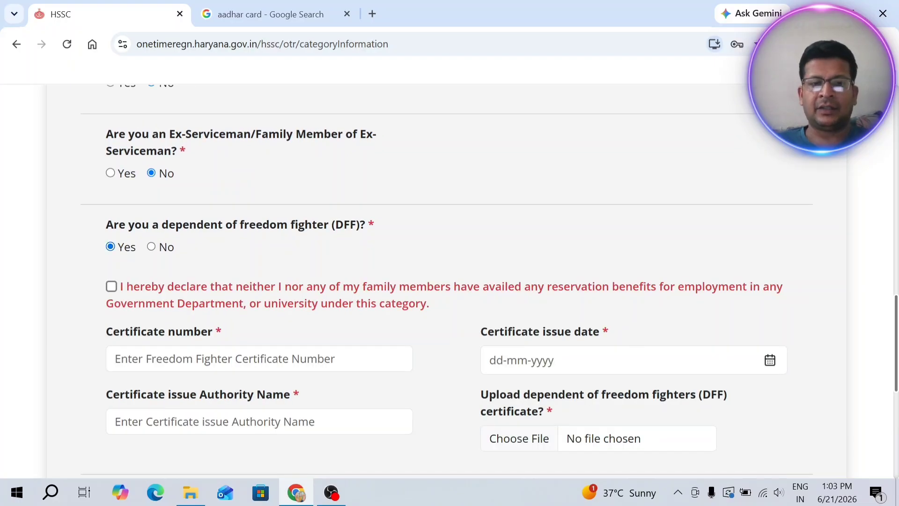
{"action": "left_click", "coordinate": [152, 247]}
{"action": "scroll", "coordinate": [149, 245], "scroll_direction": "down", "scroll_amount": 3}
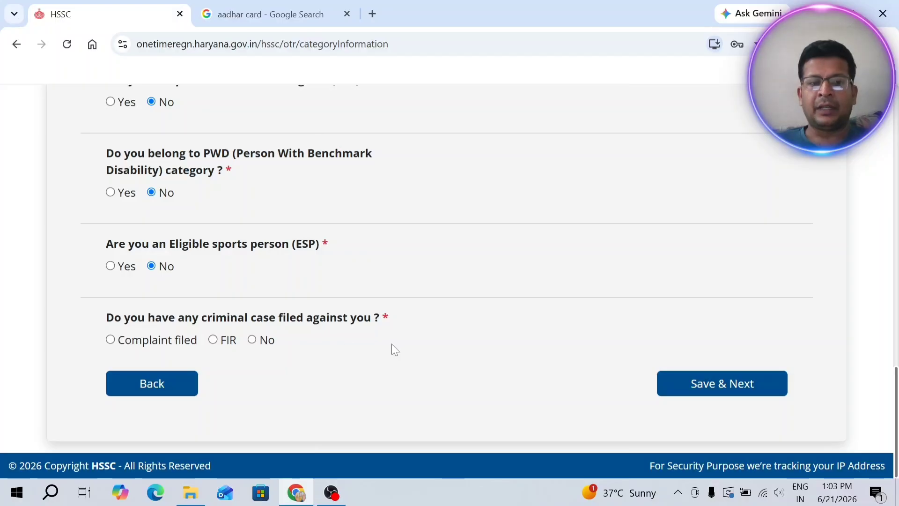
{"action": "left_click", "coordinate": [118, 346]}
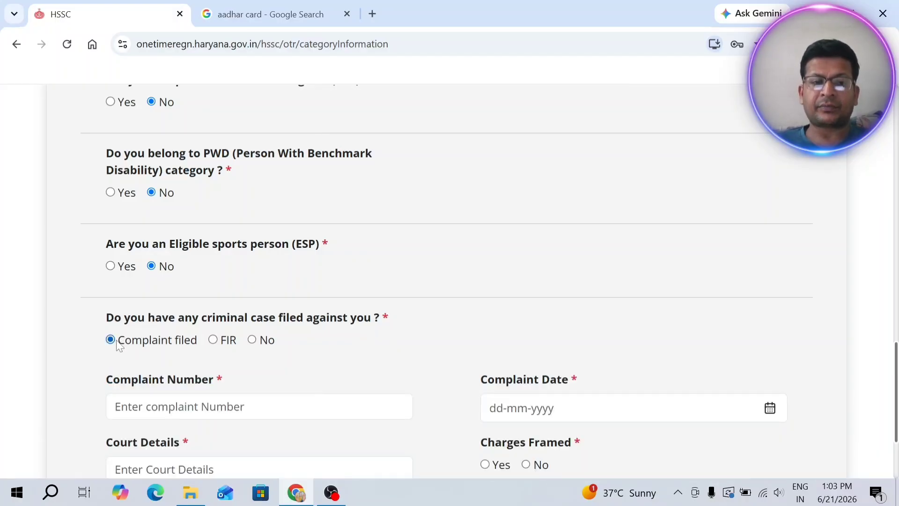
{"action": "left_click", "coordinate": [251, 340]}
{"action": "left_click", "coordinate": [733, 388]}
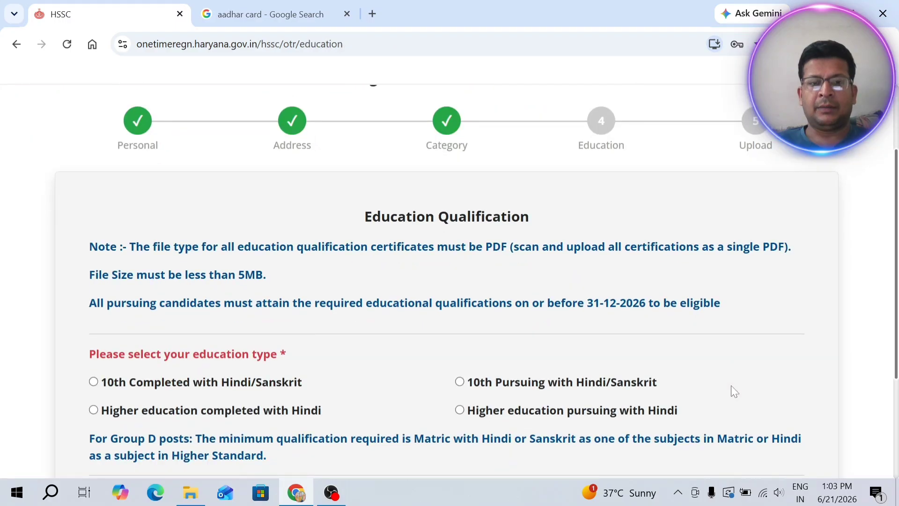
- Choose 10th Completed with BOARD OF SCHOOL EDUCATION HARYANA and stream 10TH WITH HINDI
{"action": "scroll", "coordinate": [733, 390], "scroll_direction": "down", "scroll_amount": 3}
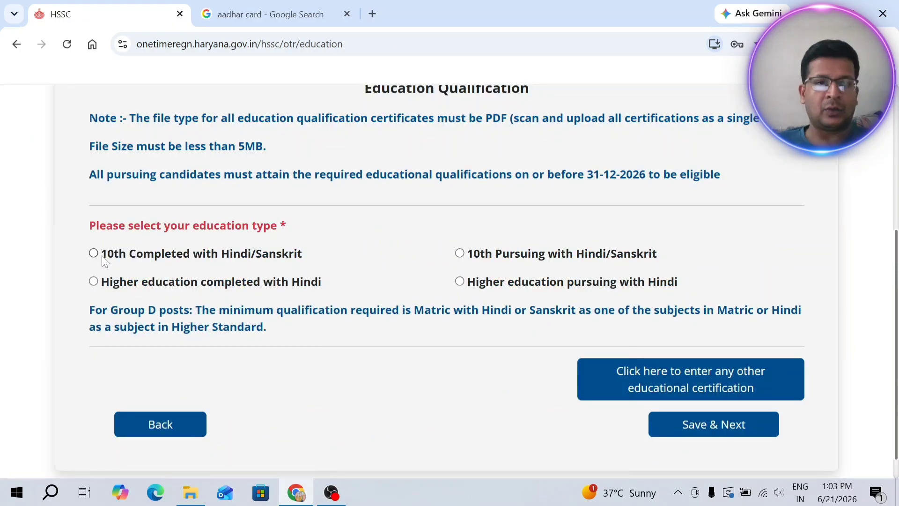
{"action": "left_click", "coordinate": [93, 253]}
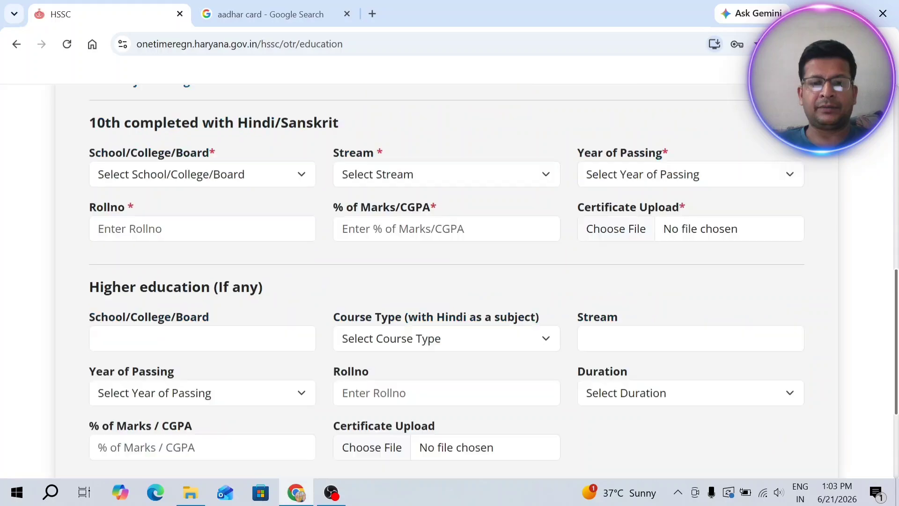
{"action": "scroll", "coordinate": [94, 253], "scroll_direction": "down", "scroll_amount": 2}
{"action": "scroll", "coordinate": [93, 253], "scroll_direction": "up", "scroll_amount": 2}
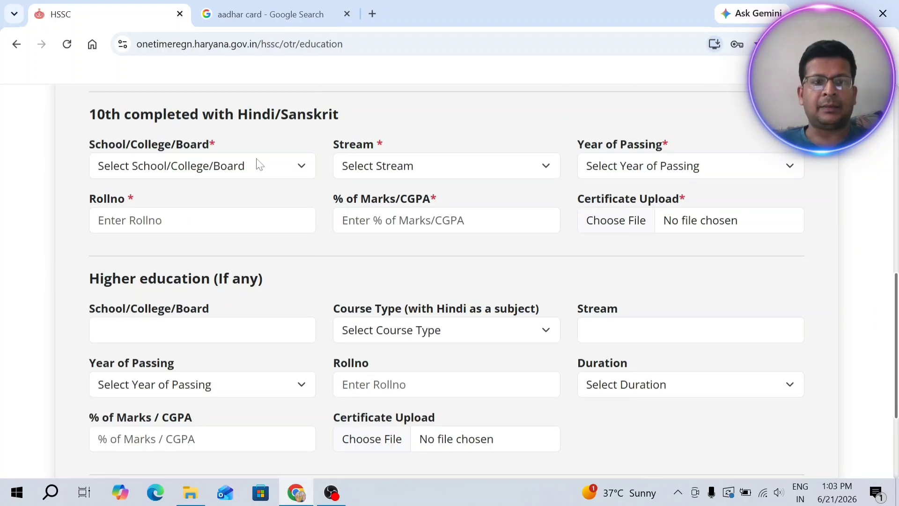
{"action": "left_click", "coordinate": [257, 164]}
{"action": "left_click", "coordinate": [237, 211]}
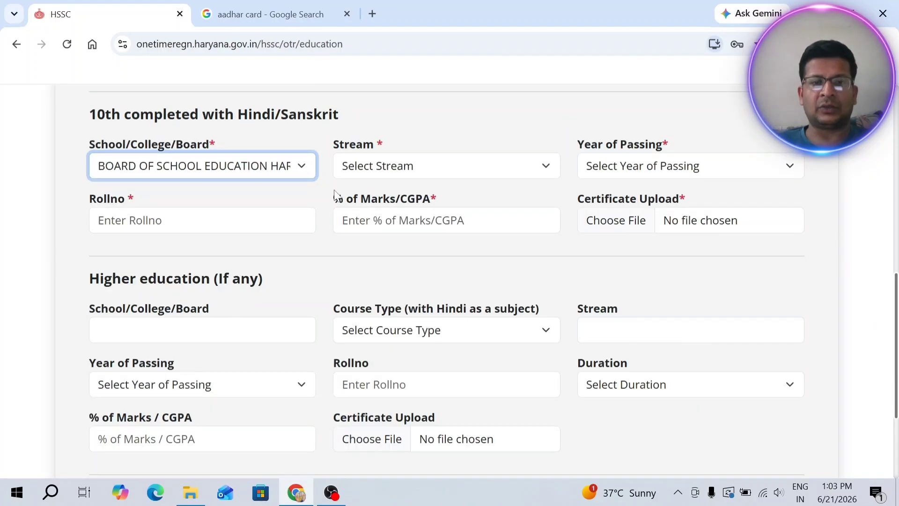
{"action": "left_click", "coordinate": [414, 169]}
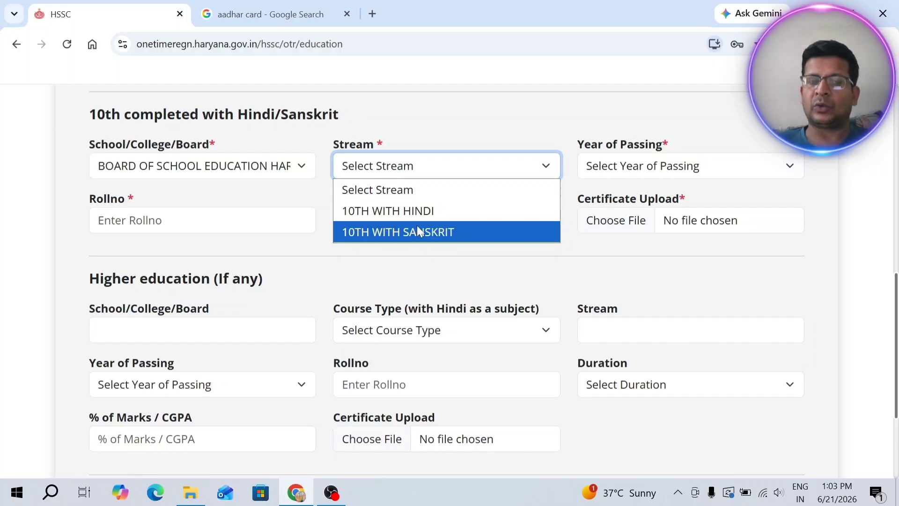
{"action": "left_click", "coordinate": [416, 211]}
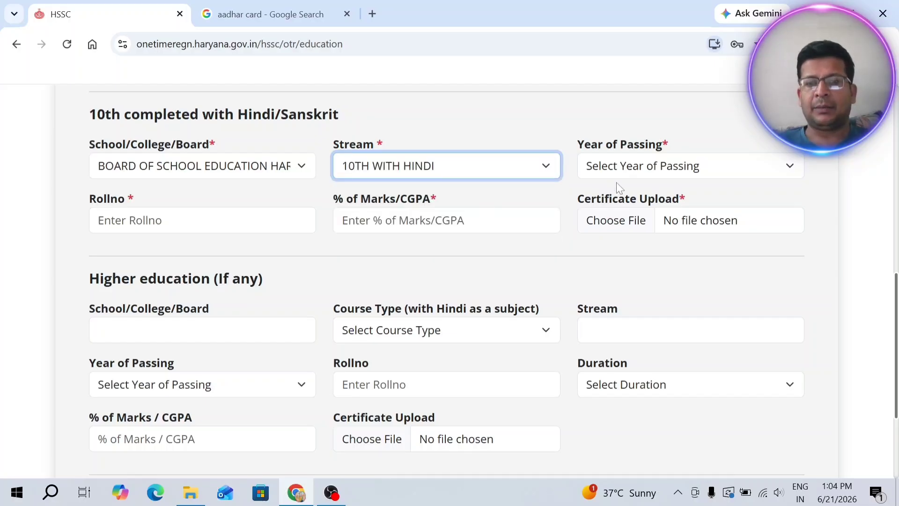
- Set passing year 2010, enter the roll number, and enter 78 percent marks
{"action": "left_click", "coordinate": [622, 165]}
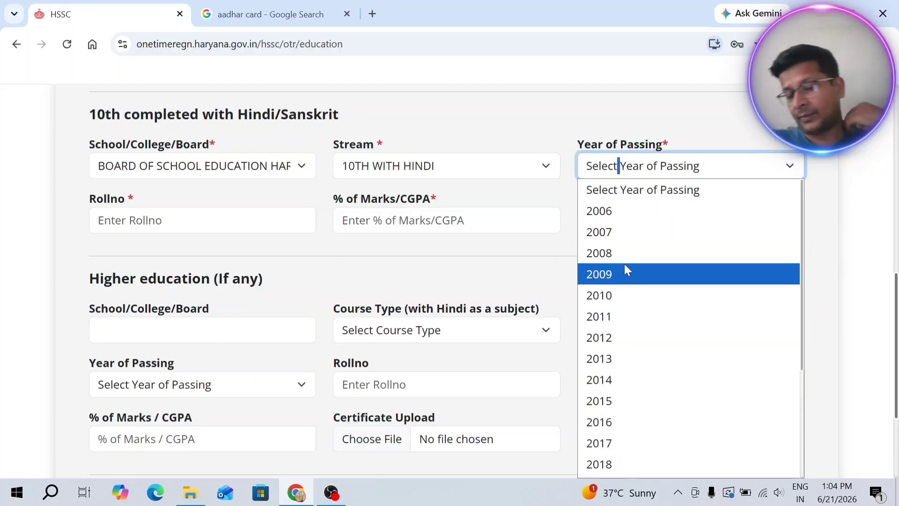
{"action": "scroll", "coordinate": [626, 268], "scroll_direction": "down", "scroll_amount": 3}
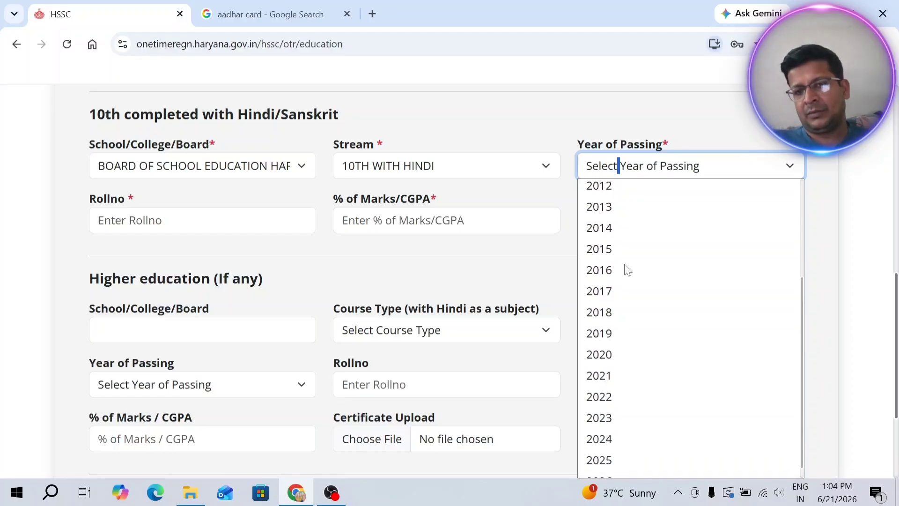
{"action": "scroll", "coordinate": [619, 260], "scroll_direction": "up", "scroll_amount": 1}
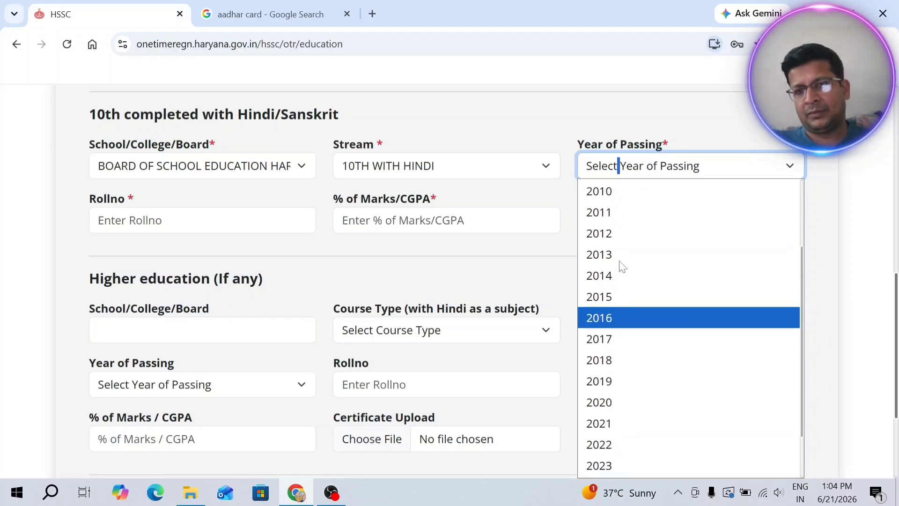
{"action": "left_click", "coordinate": [616, 197]}
{"action": "key", "text": "Tab"}
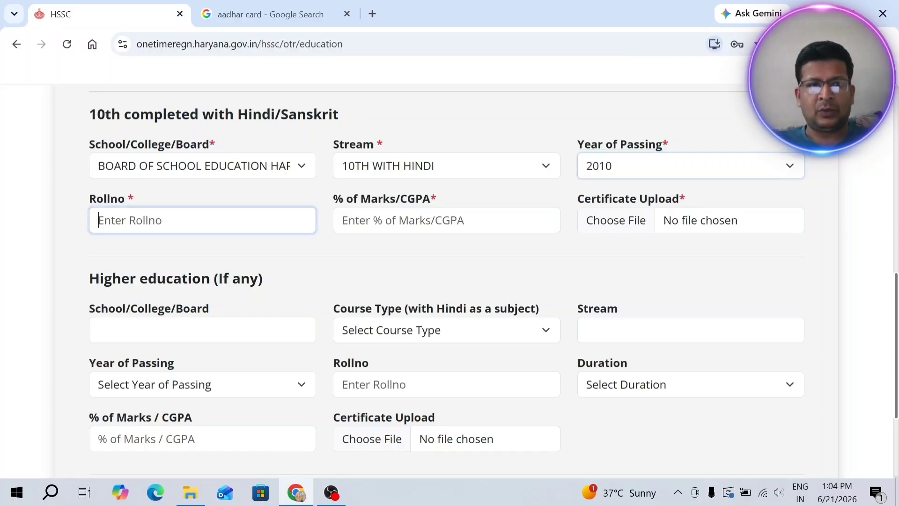
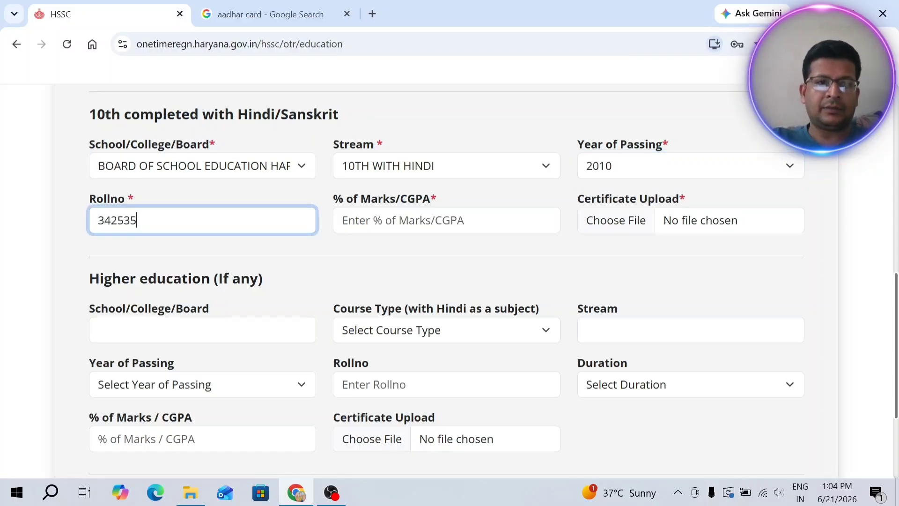
{"action": "key", "text": "Tab"}
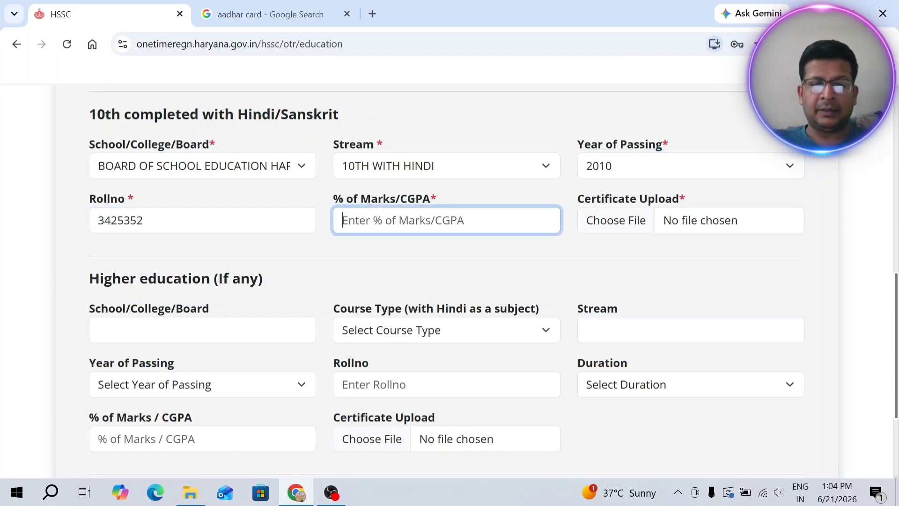
{"action": "type", "text": "78"}
{"action": "key", "text": "Tab"}
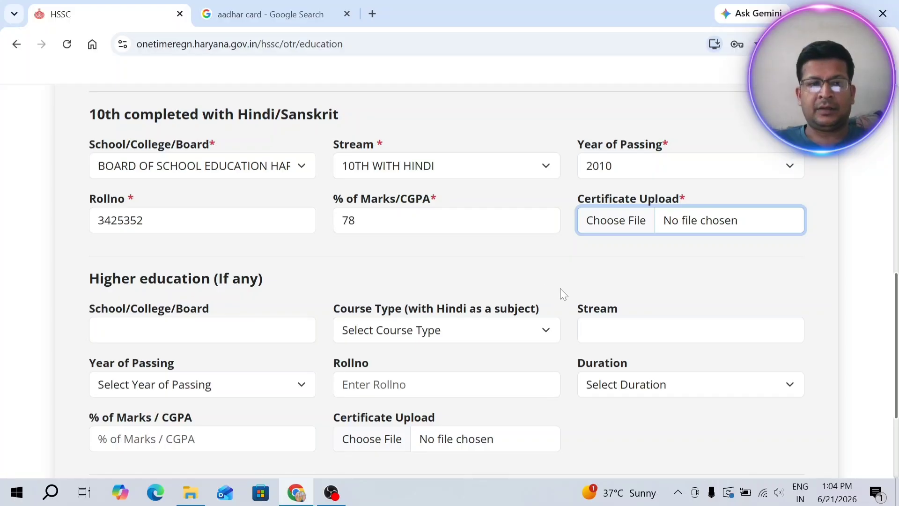
{"action": "scroll", "coordinate": [563, 294], "scroll_direction": "down", "scroll_amount": 1}
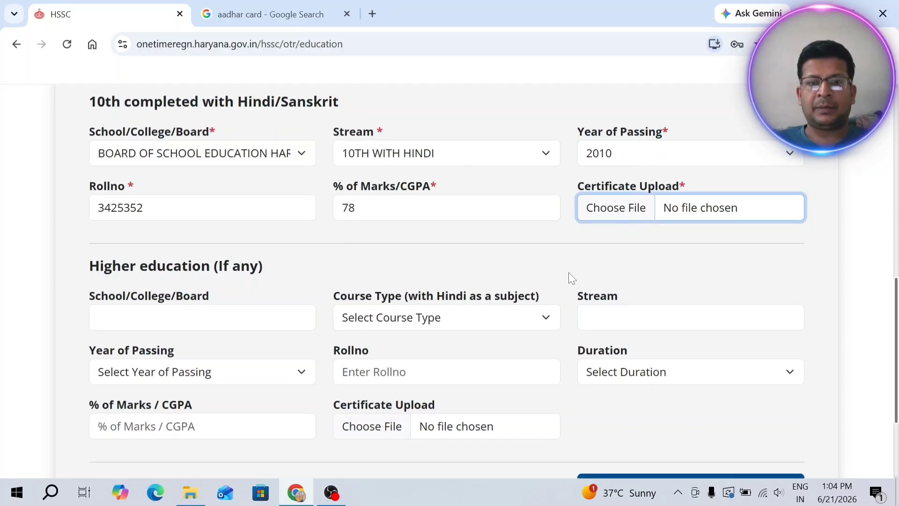
- Attach 10th.pdf as the 10th certificate, print the confirmation, and begin re-entering the name
{"action": "left_click", "coordinate": [630, 221]}
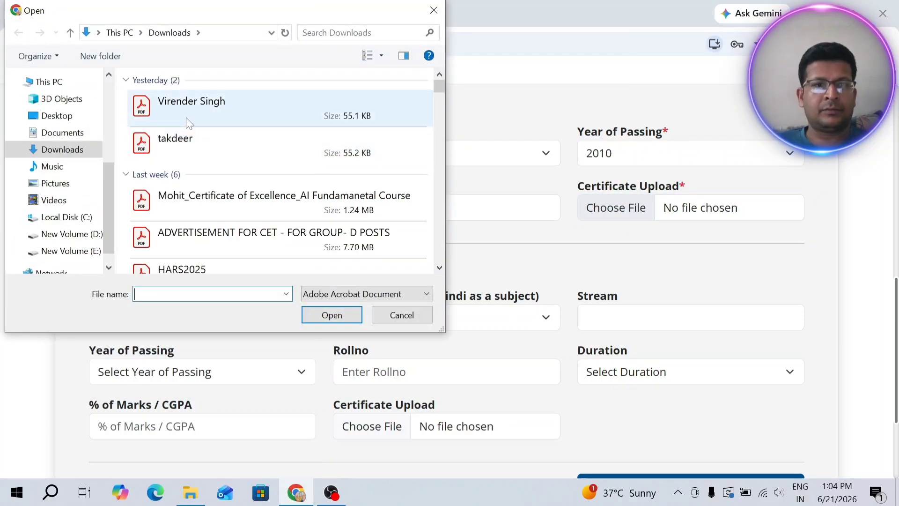
{"action": "scroll", "coordinate": [195, 174], "scroll_direction": "down", "scroll_amount": 5}
{"action": "scroll", "coordinate": [196, 174], "scroll_direction": "down", "scroll_amount": 3}
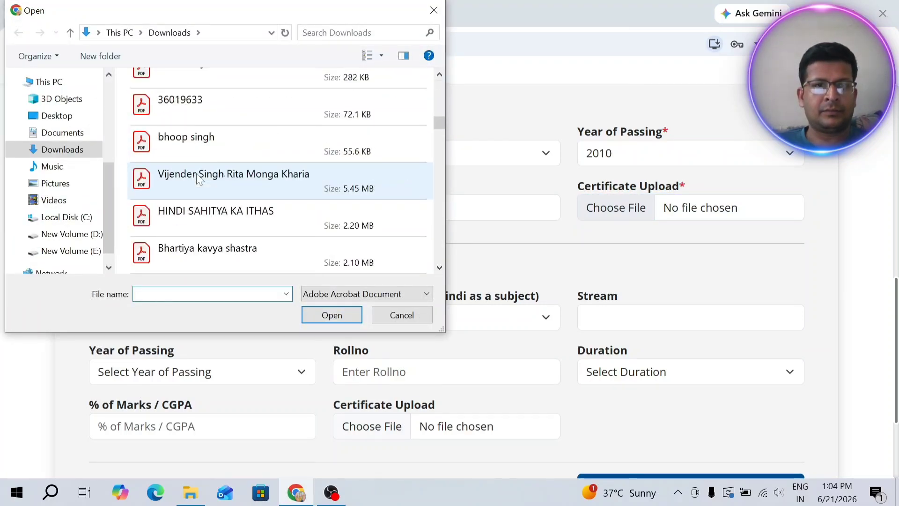
{"action": "scroll", "coordinate": [196, 174], "scroll_direction": "down", "scroll_amount": 3}
{"action": "scroll", "coordinate": [196, 174], "scroll_direction": "up", "scroll_amount": 10}
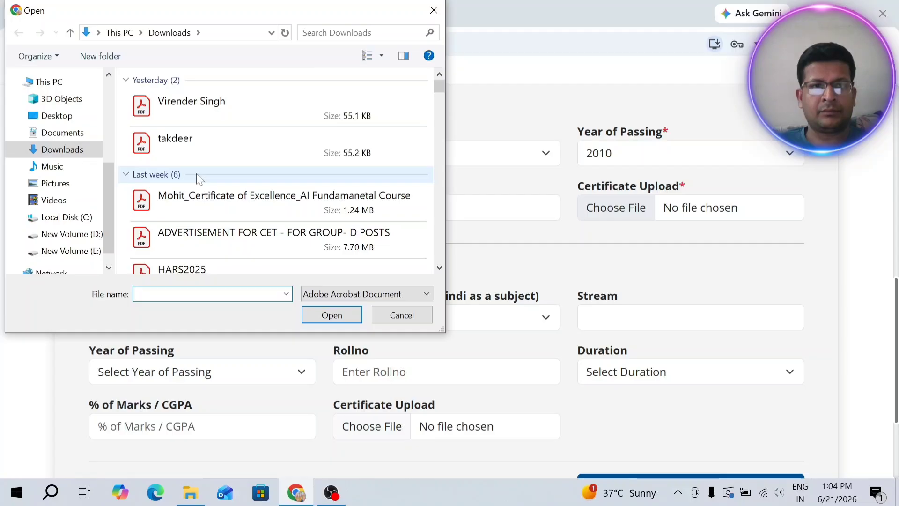
{"action": "key", "text": "Escape"}
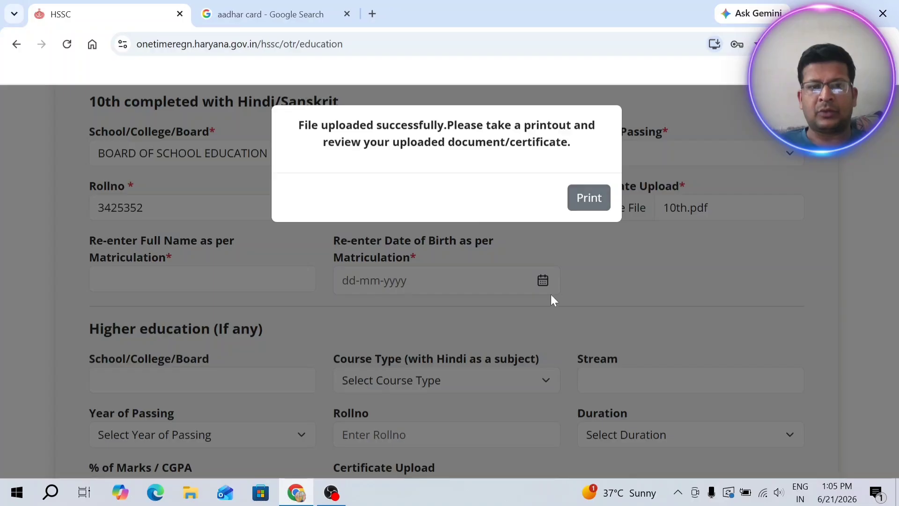
{"action": "left_click", "coordinate": [585, 198]}
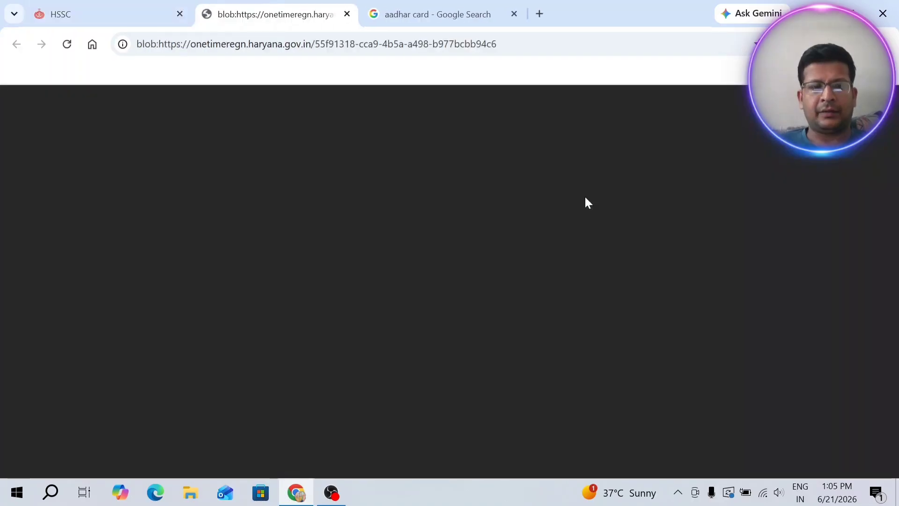
{"action": "scroll", "coordinate": [563, 197], "scroll_direction": "down", "scroll_amount": 2}
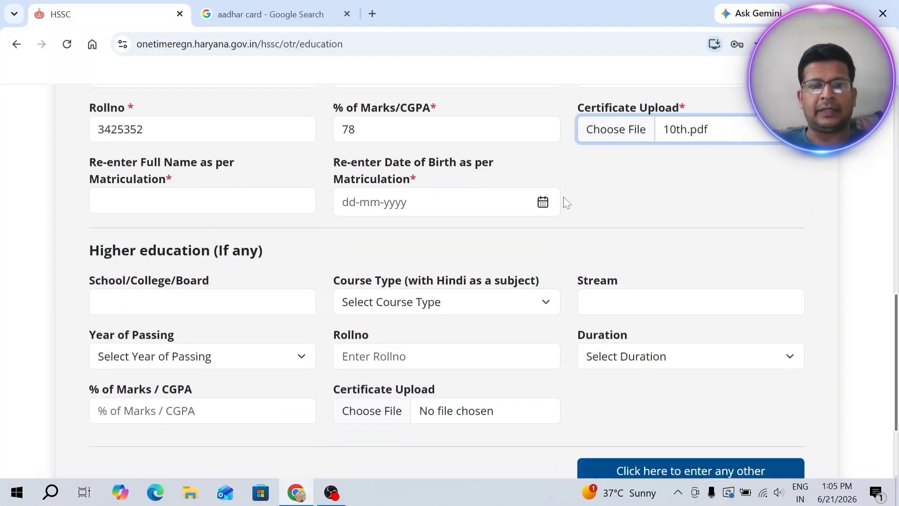
{"action": "left_click", "coordinate": [202, 200]}
{"action": "scroll", "coordinate": [202, 200], "scroll_direction": "up", "scroll_amount": 2}
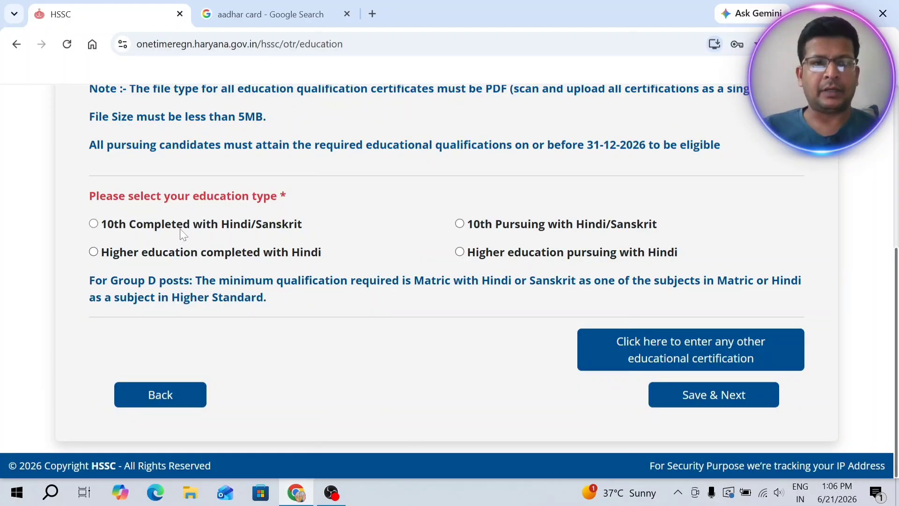
- Choose 10th Completed with BOARD OF SCHOOL EDUCATION HARYANA and stream 10TH WITH HINDI
{"action": "left_click", "coordinate": [180, 228]}
{"action": "scroll", "coordinate": [180, 229], "scroll_direction": "down", "scroll_amount": 3}
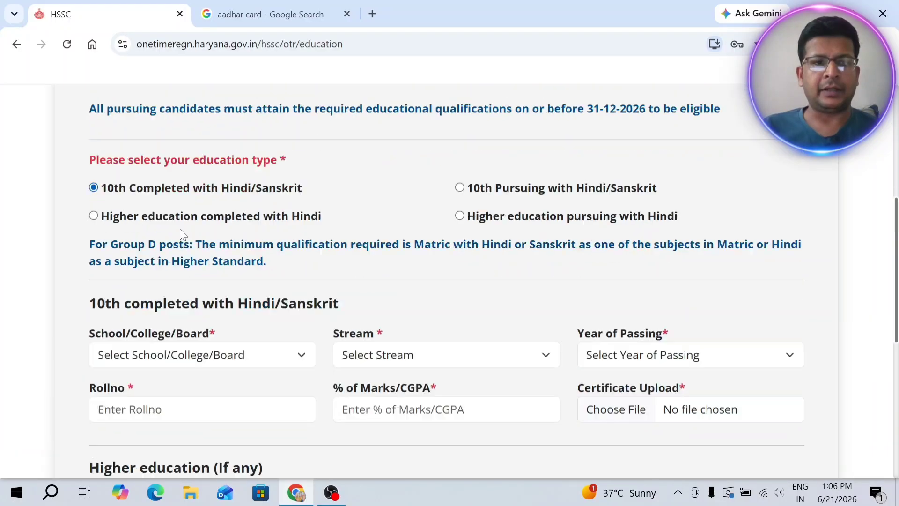
{"action": "left_click", "coordinate": [247, 239]}
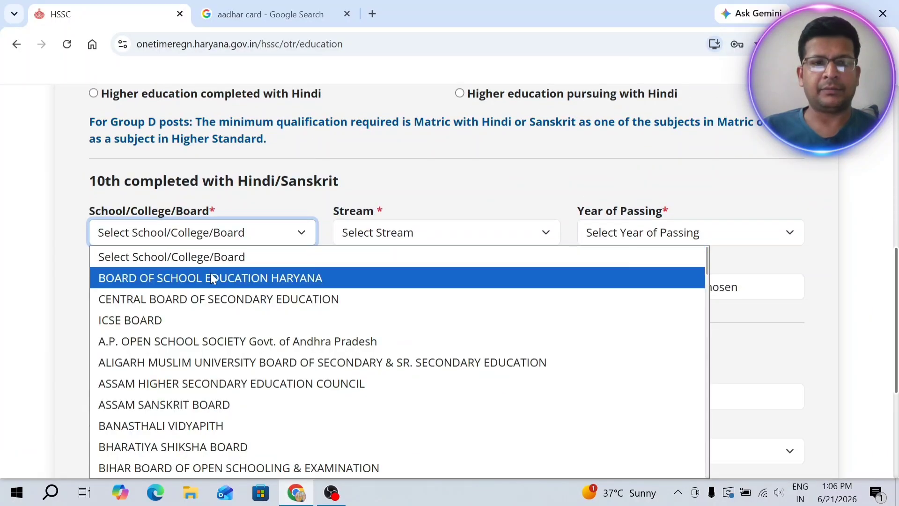
{"action": "left_click", "coordinate": [211, 278]}
{"action": "left_click", "coordinate": [388, 231]}
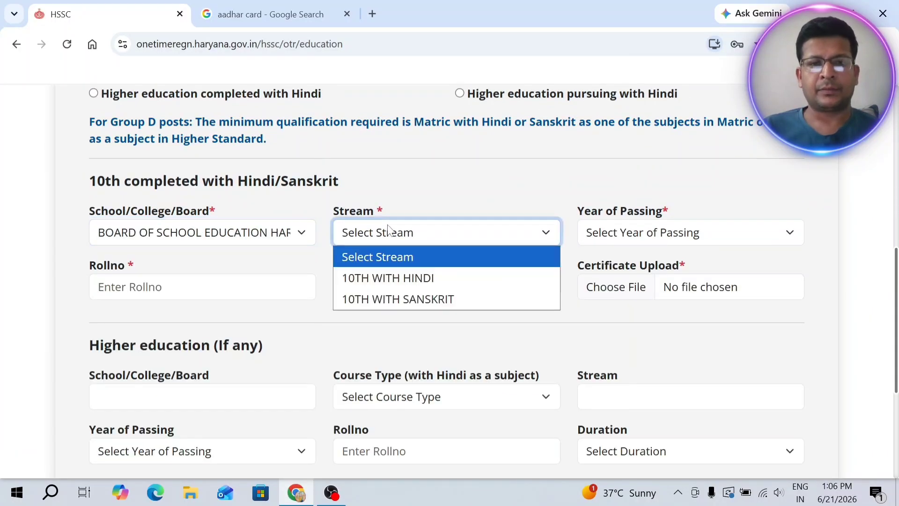
{"action": "left_click", "coordinate": [400, 281]}
- Set passing year 2017, enter the roll number, and enter 78 percent marks
{"action": "left_click", "coordinate": [623, 241]}
{"action": "scroll", "coordinate": [636, 359], "scroll_direction": "down", "scroll_amount": 2}
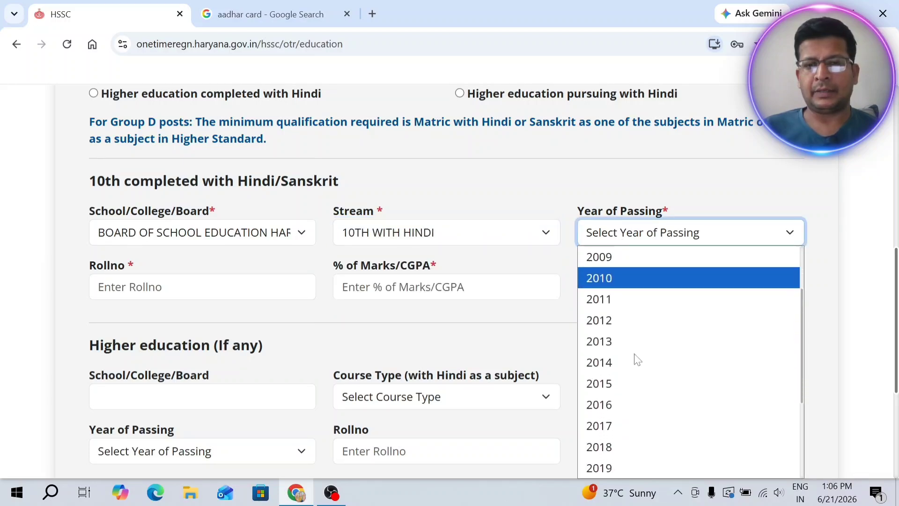
{"action": "scroll", "coordinate": [636, 359], "scroll_direction": "down", "scroll_amount": 2}
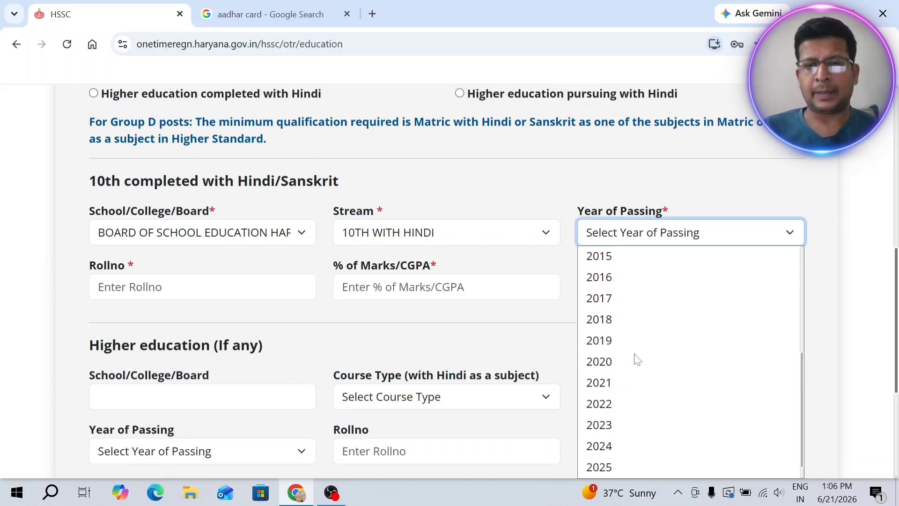
{"action": "left_click", "coordinate": [631, 259]}
{"action": "left_click", "coordinate": [633, 234]}
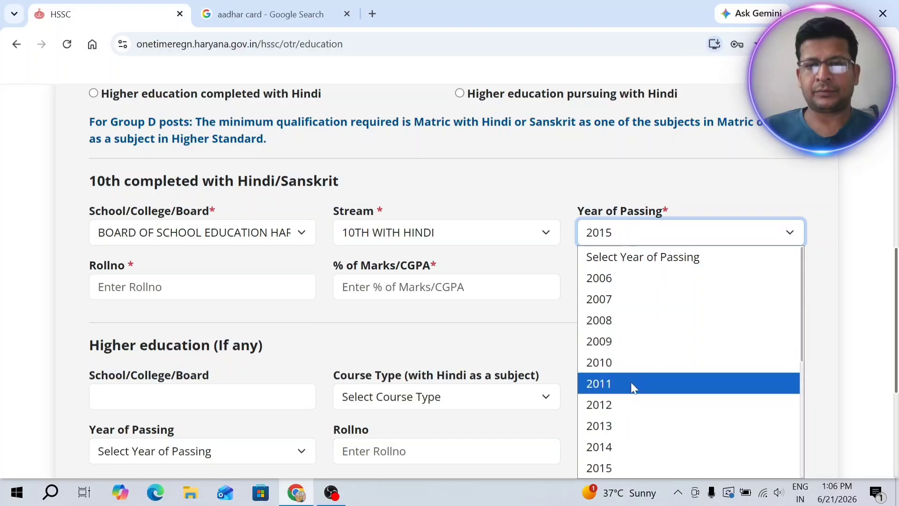
{"action": "scroll", "coordinate": [631, 383], "scroll_direction": "down", "scroll_amount": 2}
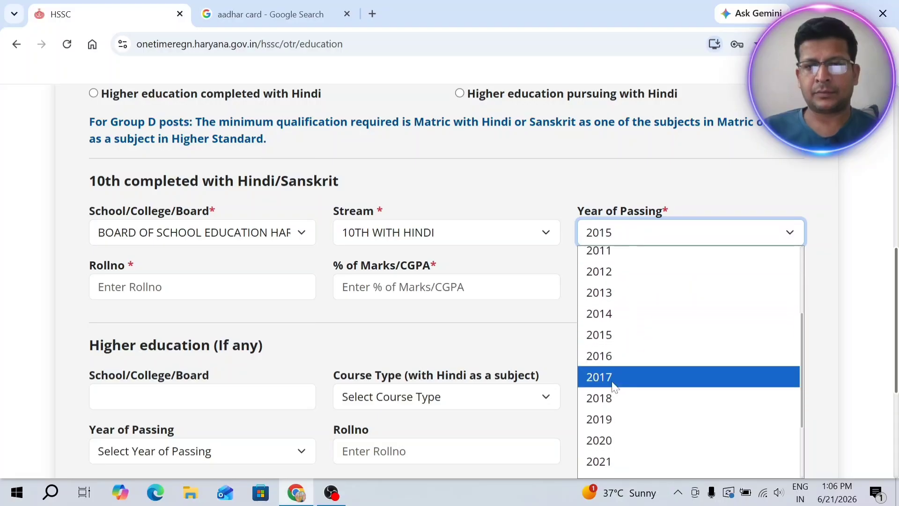
{"action": "left_click", "coordinate": [614, 385]}
{"action": "key", "text": "Tab"}
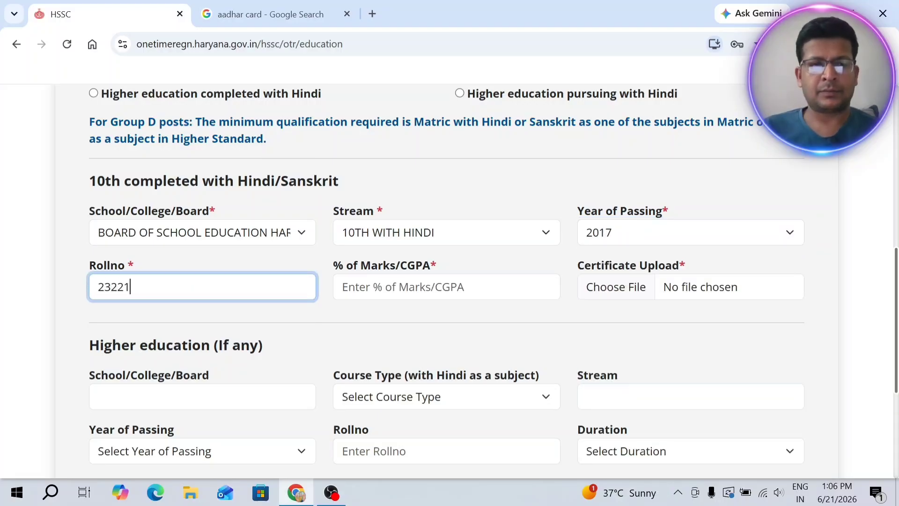
{"action": "key", "text": "Tab"}
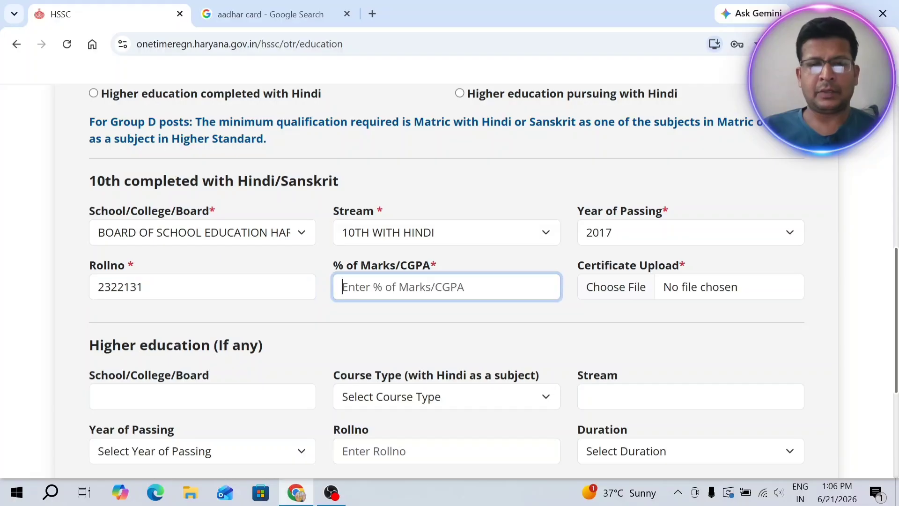
{"action": "type", "text": "78"}
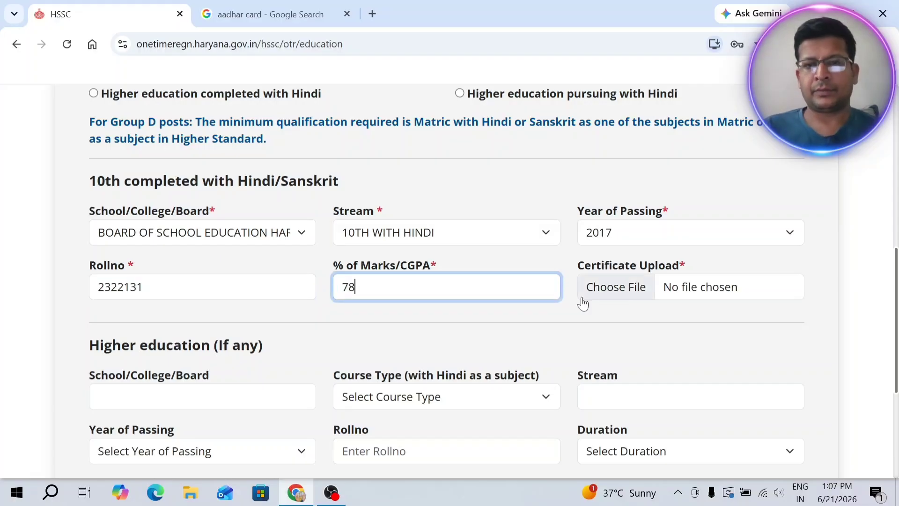
- Upload 10th.pdf from Downloads as the 10th certificate and print the confirmation
{"action": "left_click", "coordinate": [613, 293]}
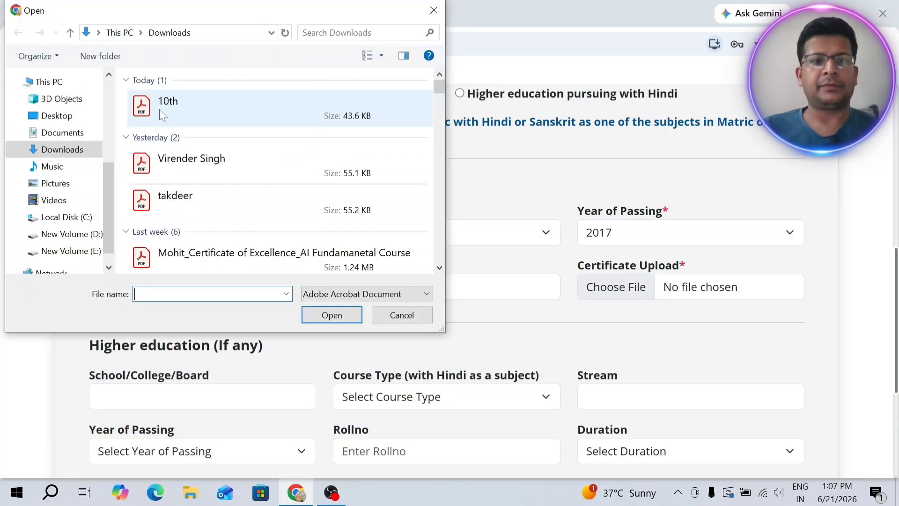
{"action": "double_click", "coordinate": [155, 108]}
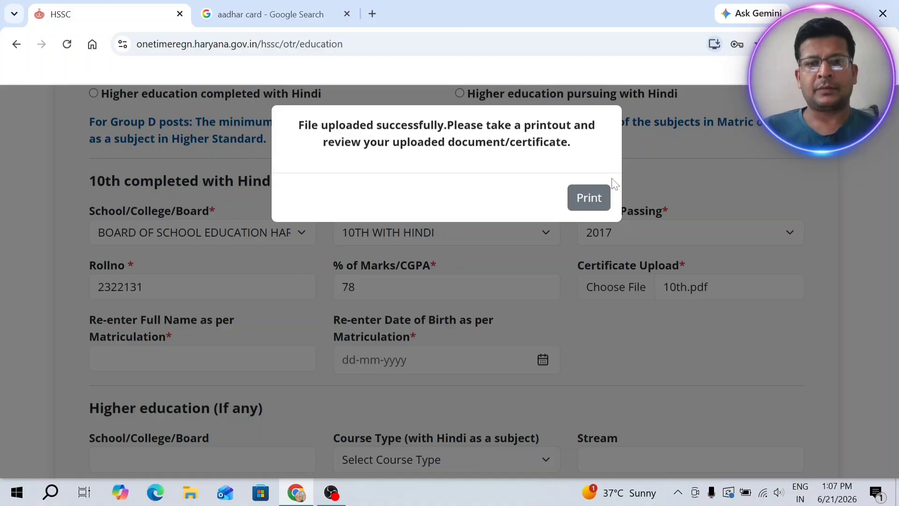
{"action": "left_click", "coordinate": [594, 197]}
- Re-enter the candidate's full name and pick the date of birth from the calendar
{"action": "scroll", "coordinate": [528, 345], "scroll_direction": "down", "scroll_amount": 1}
{"action": "scroll", "coordinate": [525, 344], "scroll_direction": "down", "scroll_amount": 2}
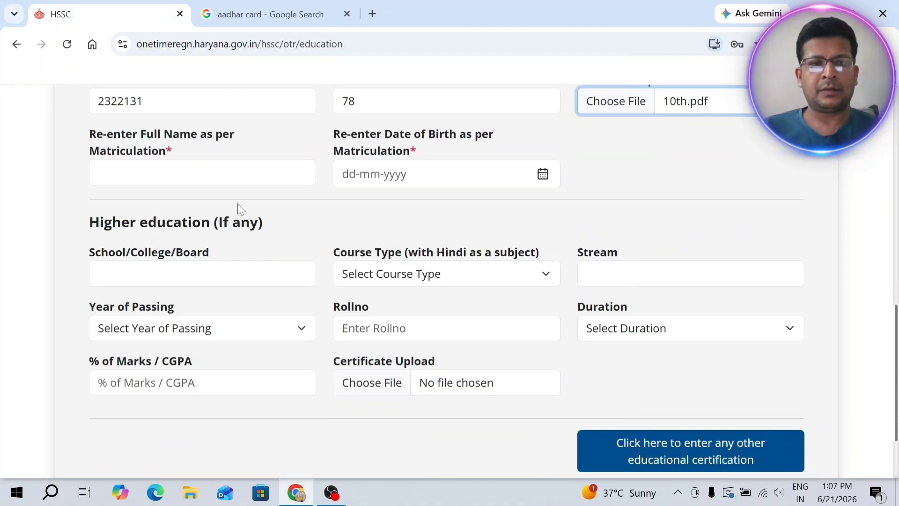
{"action": "key", "text": "Tab"}
{"action": "type", "text": "RAJU"}
{"action": "key", "text": "Tab"}
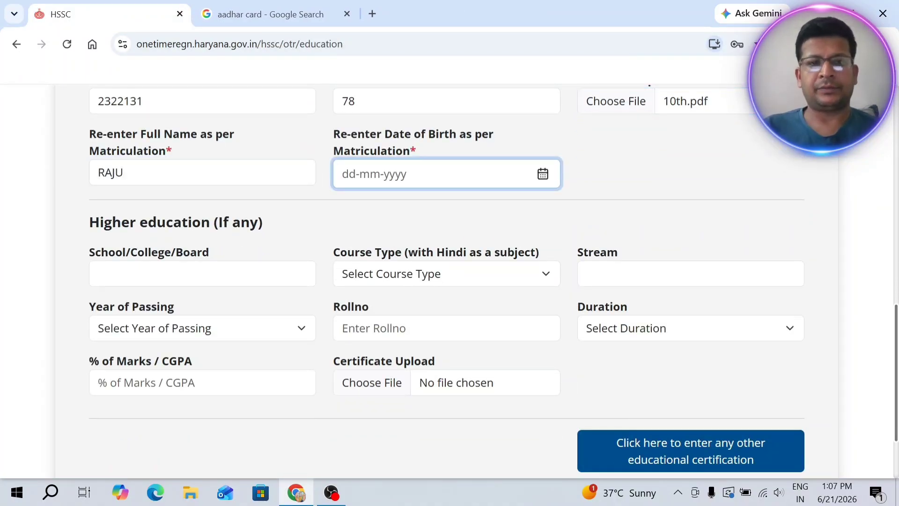
{"action": "left_click", "coordinate": [539, 174]}
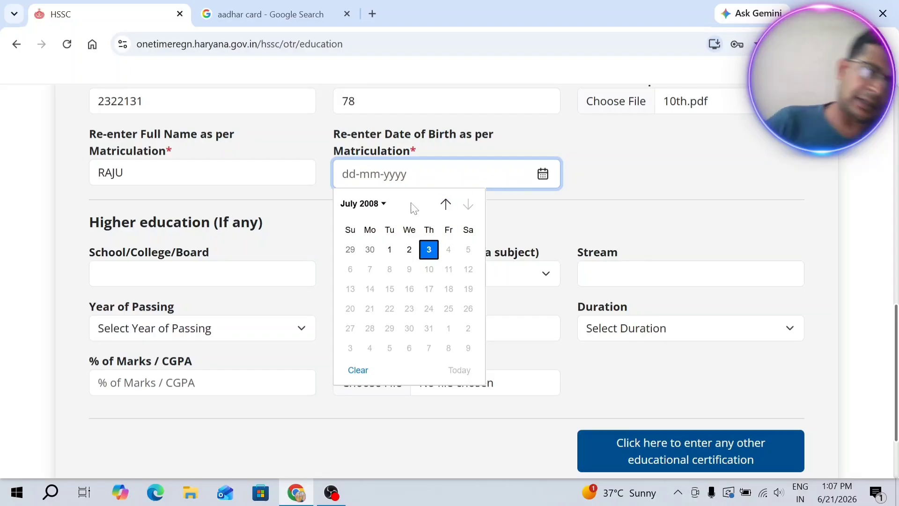
{"action": "left_click", "coordinate": [383, 205]}
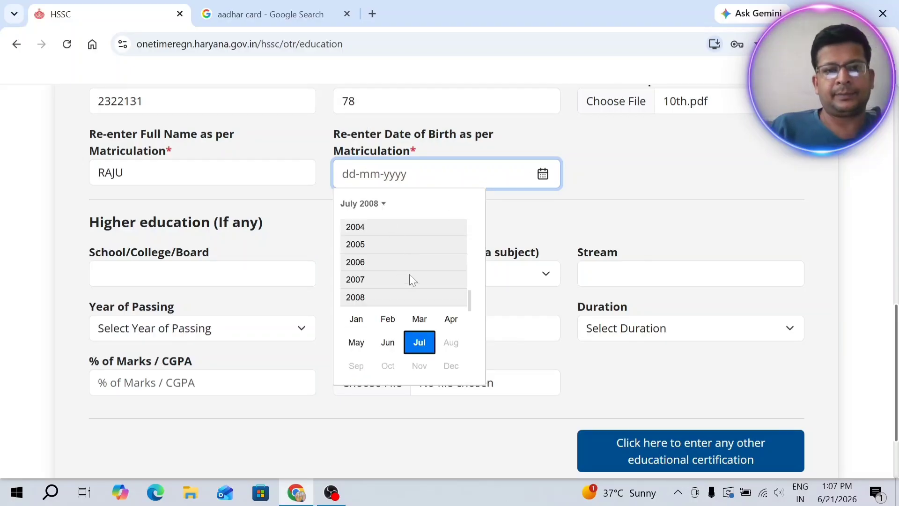
{"action": "scroll", "coordinate": [409, 274], "scroll_direction": "up", "scroll_amount": 4}
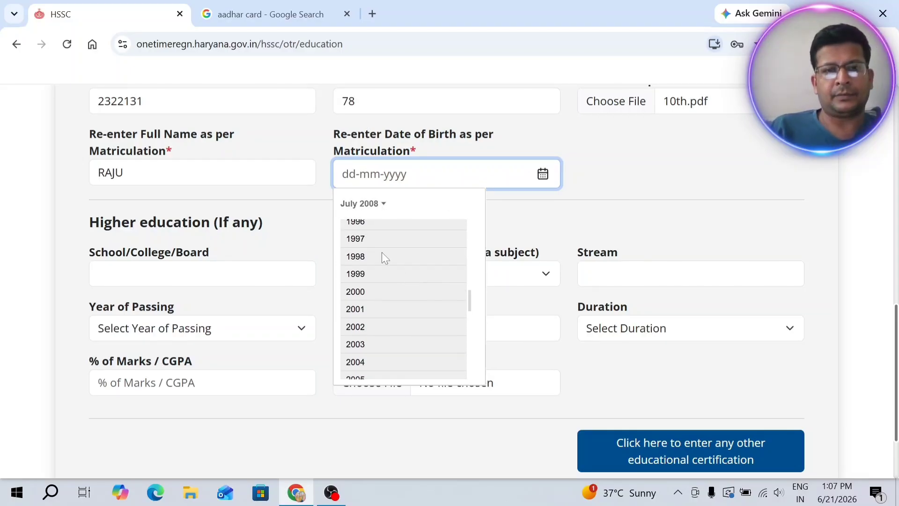
{"action": "left_click", "coordinate": [364, 225]}
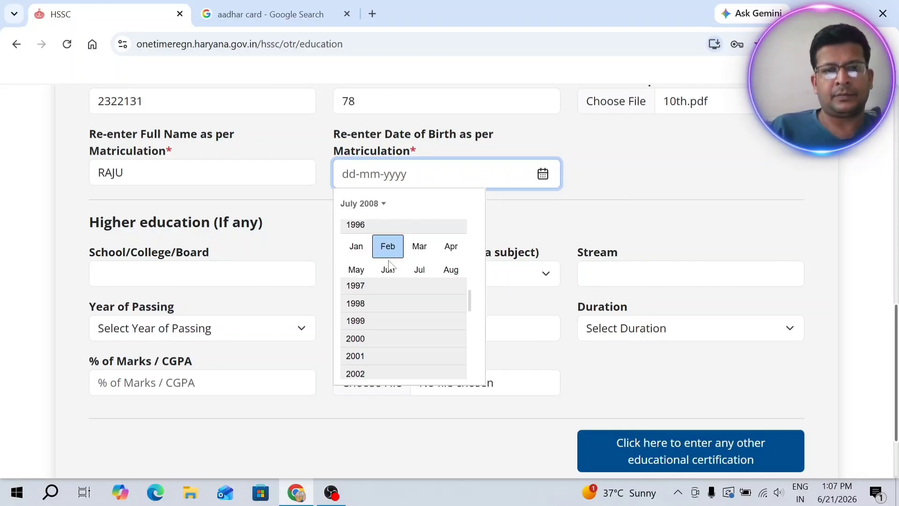
{"action": "left_click", "coordinate": [365, 259]}
{"action": "left_click", "coordinate": [369, 248]}
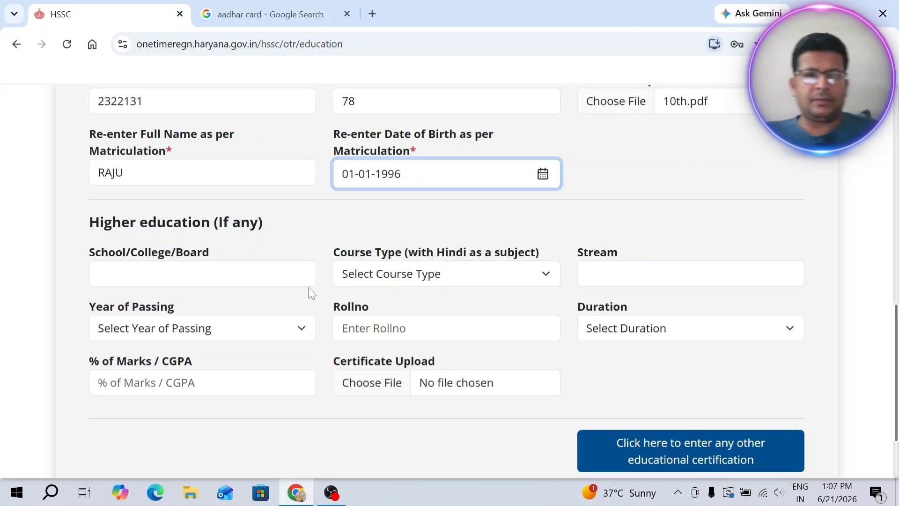
{"action": "scroll", "coordinate": [263, 280], "scroll_direction": "down", "scroll_amount": 1}
- Fill the higher education board HBSE, course HIGHER SECONDARY (10+2), stream ART, passed 2019
{"action": "left_click", "coordinate": [203, 233]}
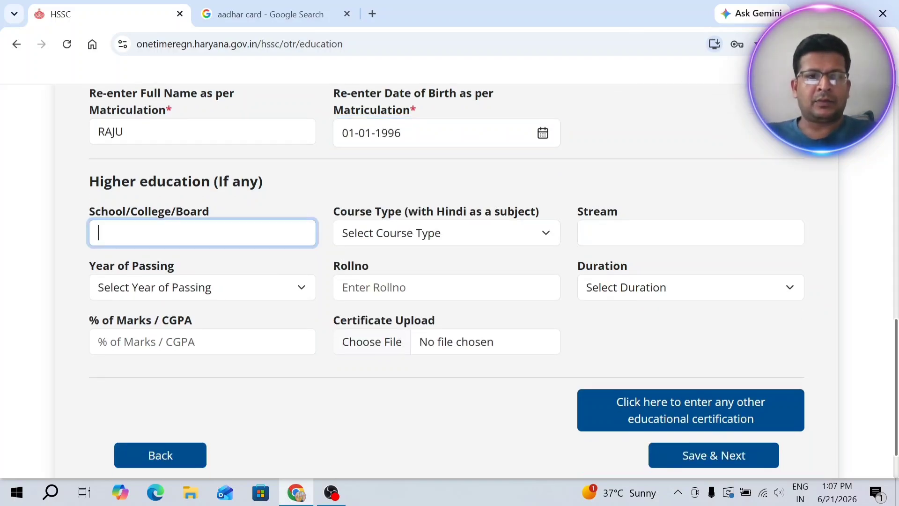
{"action": "type", "text": "HBSE"}
{"action": "key", "text": "Tab"}
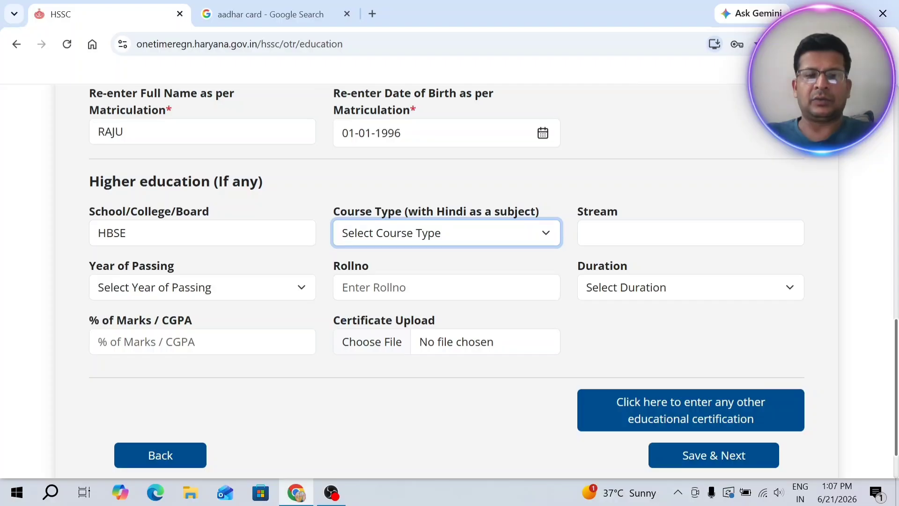
{"action": "left_click", "coordinate": [475, 241]}
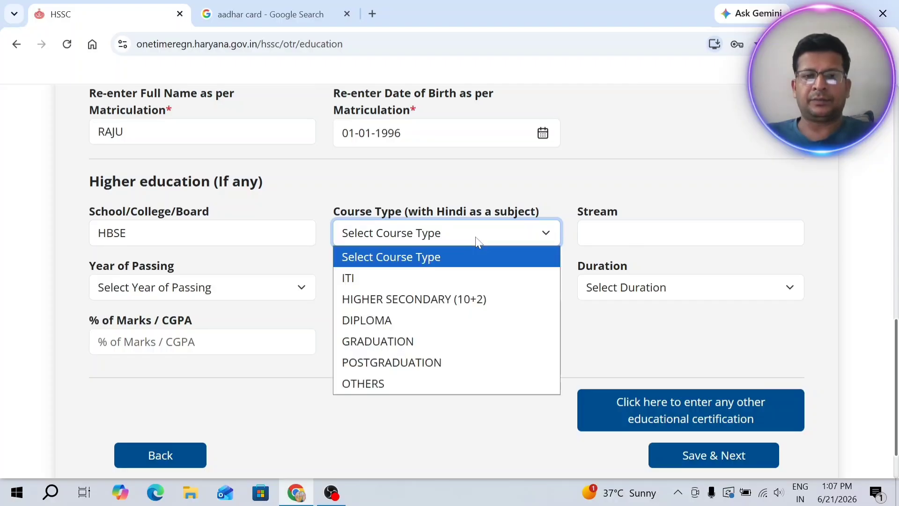
{"action": "left_click", "coordinate": [438, 305]}
{"action": "key", "text": "Tab"}
{"action": "type", "text": "ART"}
{"action": "key", "text": "Tab"}
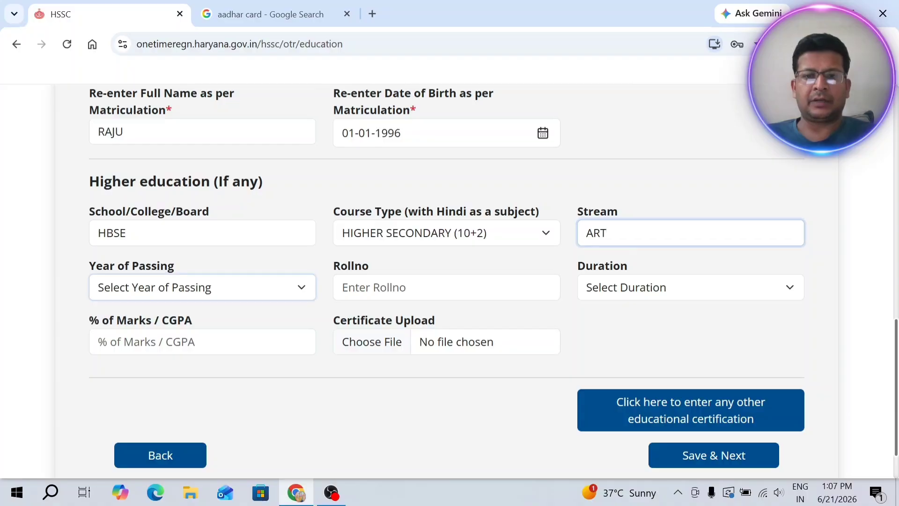
{"action": "scroll", "coordinate": [279, 336], "scroll_direction": "up", "scroll_amount": 2}
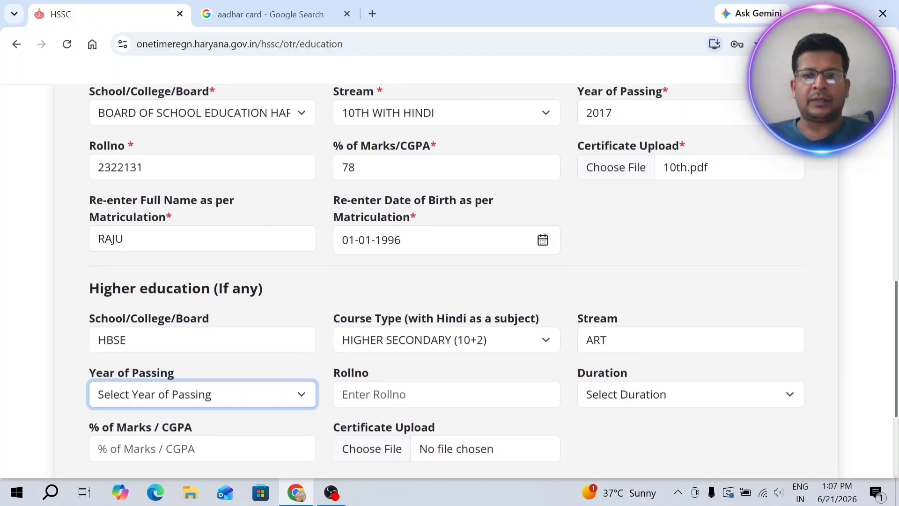
{"action": "scroll", "coordinate": [279, 336], "scroll_direction": "down", "scroll_amount": 1}
{"action": "left_click", "coordinate": [277, 333]}
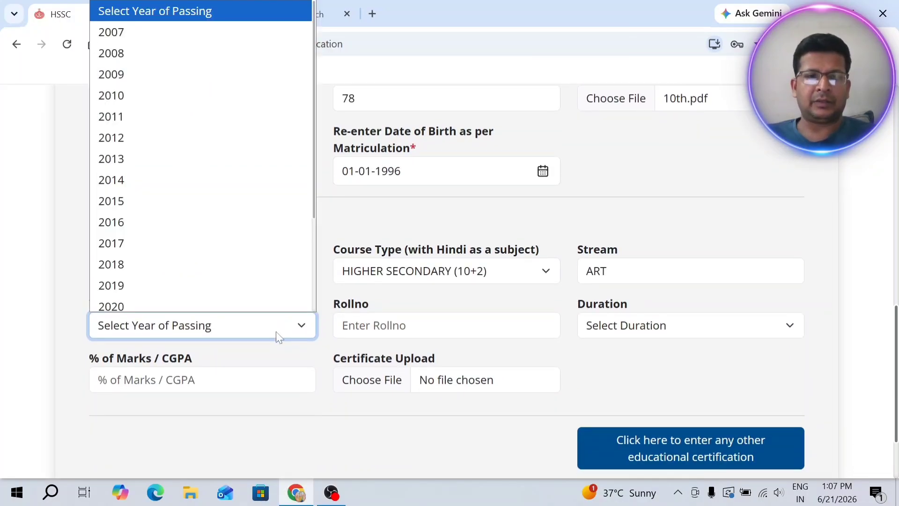
{"action": "left_click", "coordinate": [259, 285]}
- Enter the roll number, 2 YEARS duration and 76% marks, and attach 10th.pdf
{"action": "left_click", "coordinate": [402, 316]}
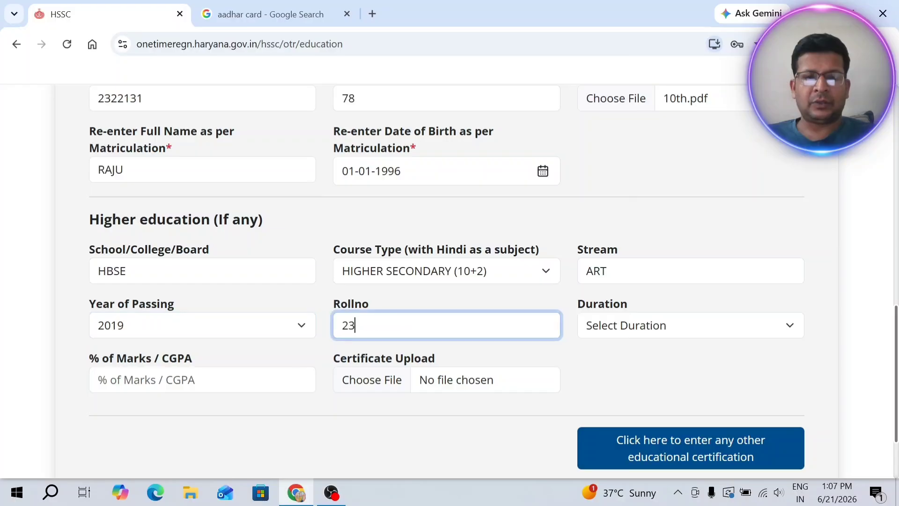
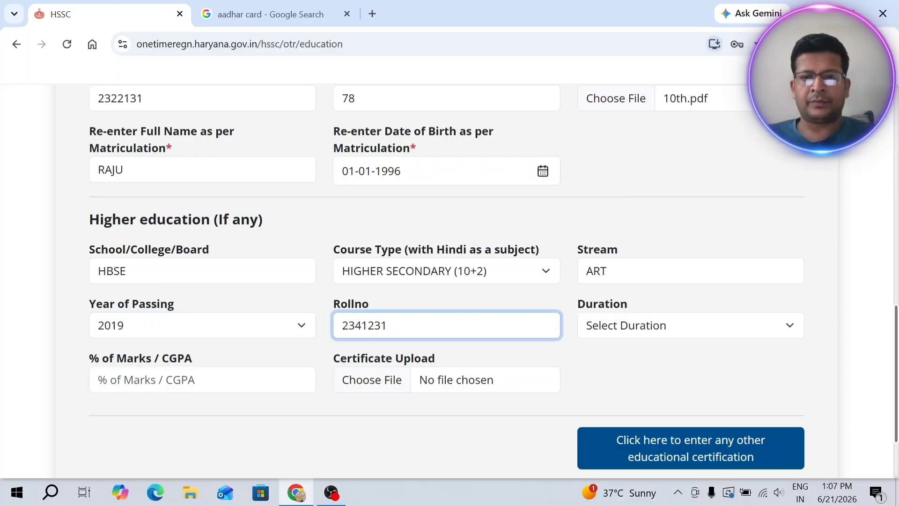
{"action": "left_click", "coordinate": [628, 325]}
{"action": "left_click", "coordinate": [633, 390]}
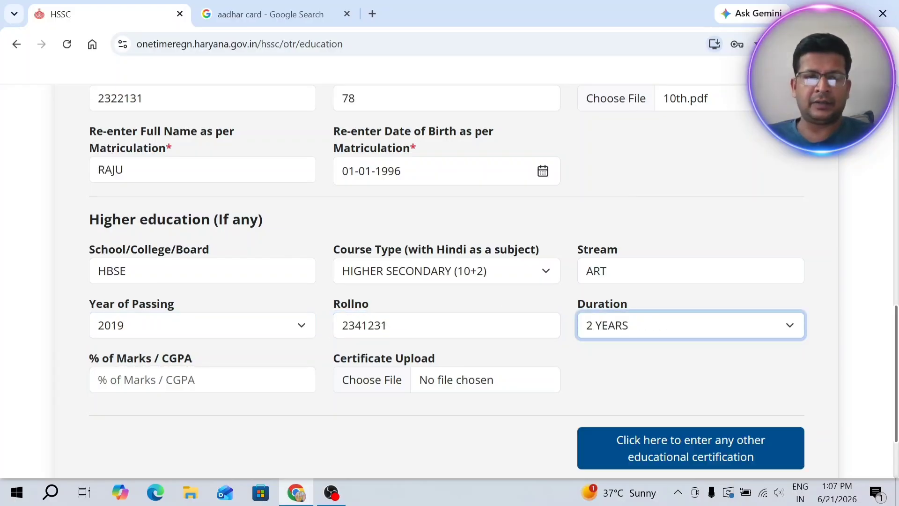
{"action": "key", "text": "Tab"}
{"action": "type", "text": "76"}
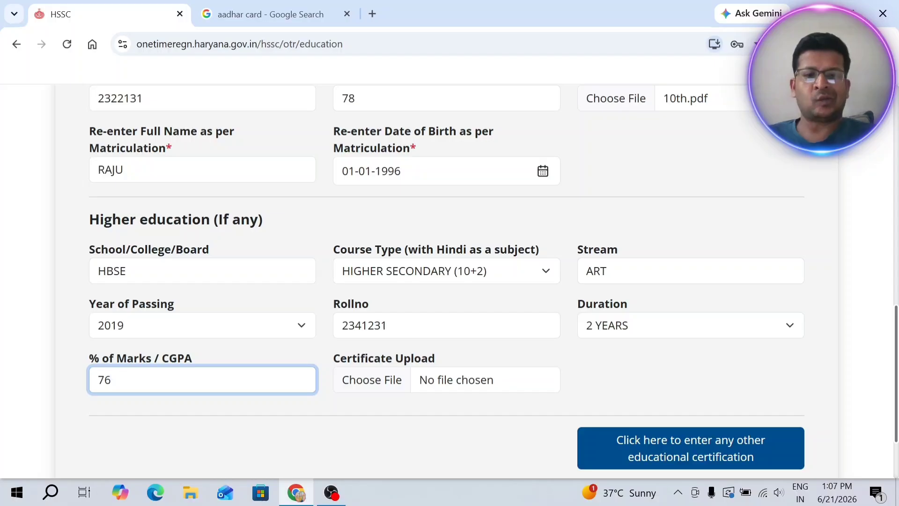
{"action": "left_click", "coordinate": [388, 383]}
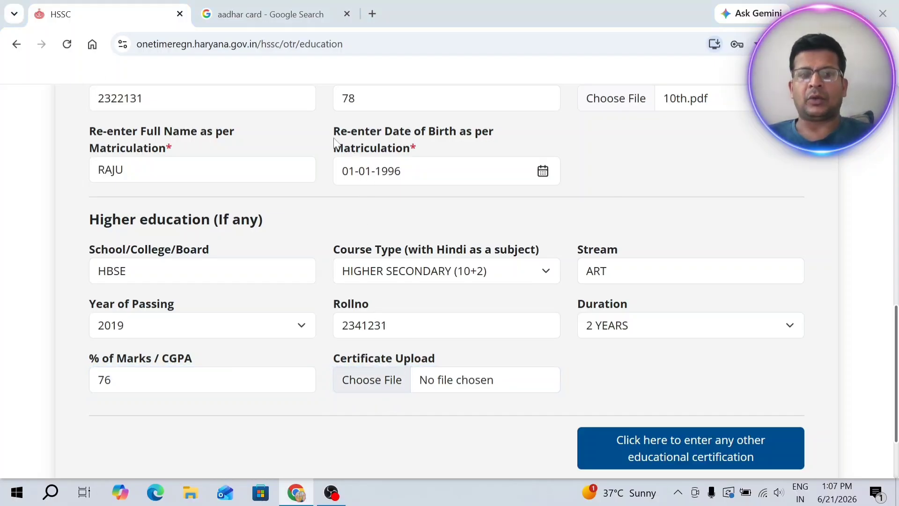
{"action": "double_click", "coordinate": [178, 100]}
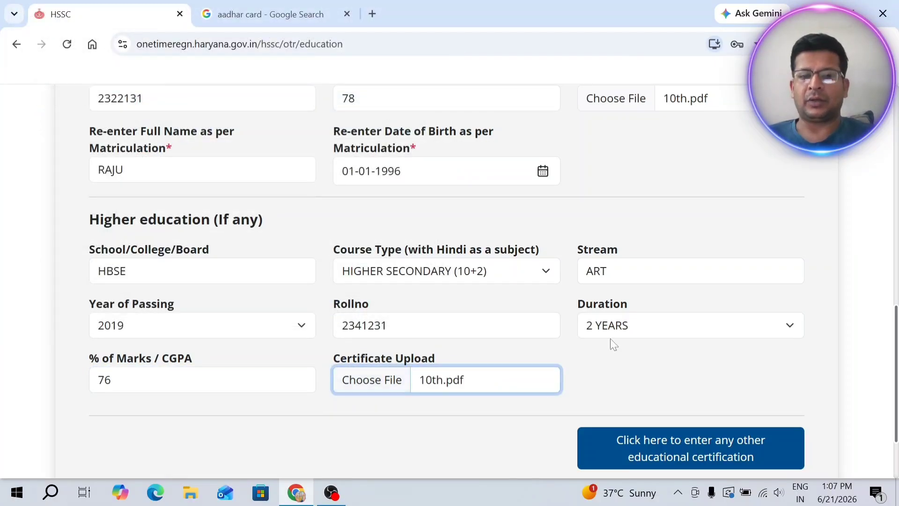
{"action": "scroll", "coordinate": [610, 339], "scroll_direction": "down", "scroll_amount": 2}
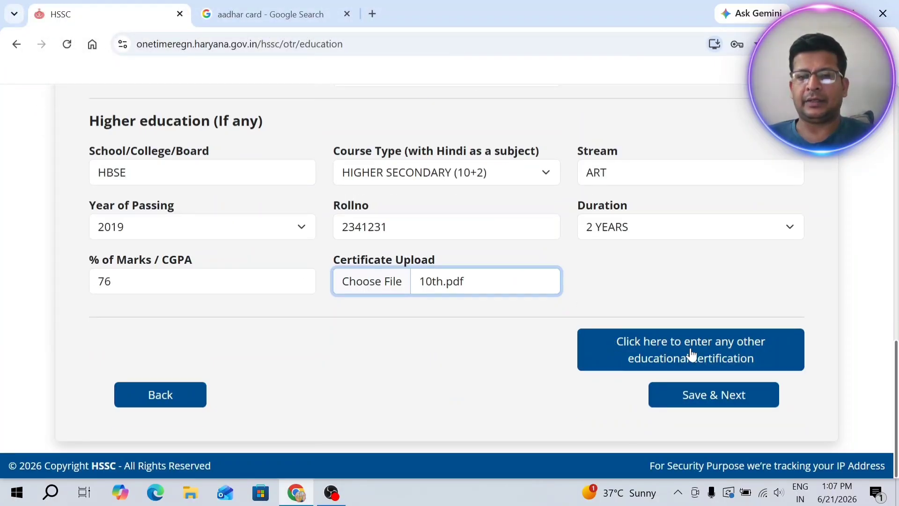
{"action": "left_click", "coordinate": [704, 395]}
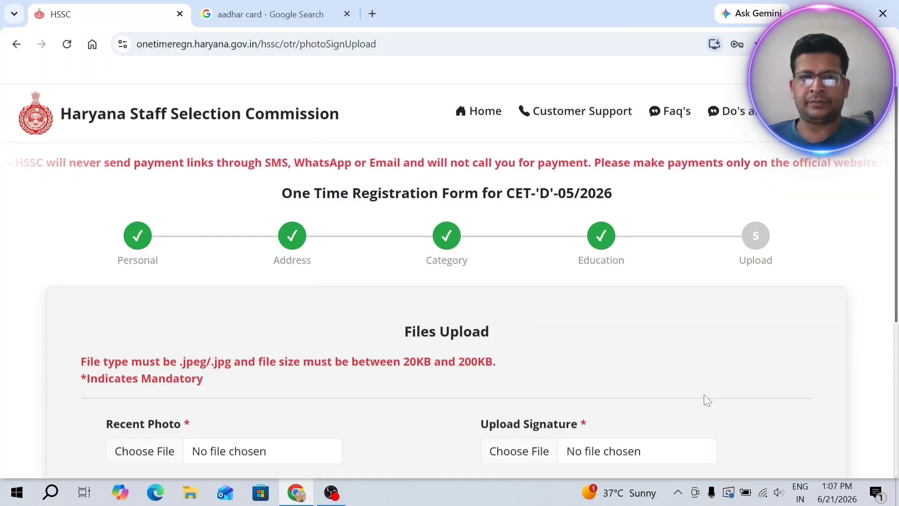
{"action": "scroll", "coordinate": [704, 394], "scroll_direction": "down", "scroll_amount": 5}
{"action": "scroll", "coordinate": [704, 394], "scroll_direction": "down", "scroll_amount": 1}
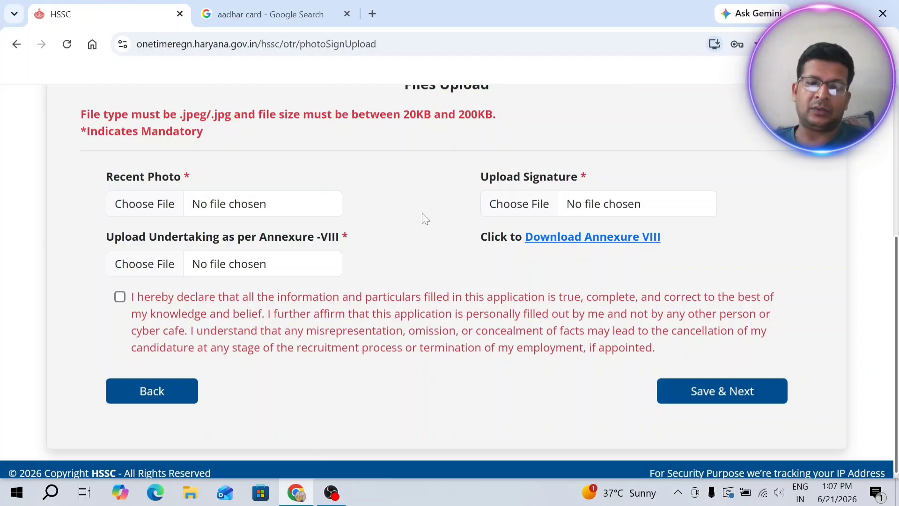
- In a new tab, search 'PI 7 image size' and open the Pi7 Image Tool site
{"action": "left_click", "coordinate": [375, 14]}
{"action": "type", "text": "pi"}
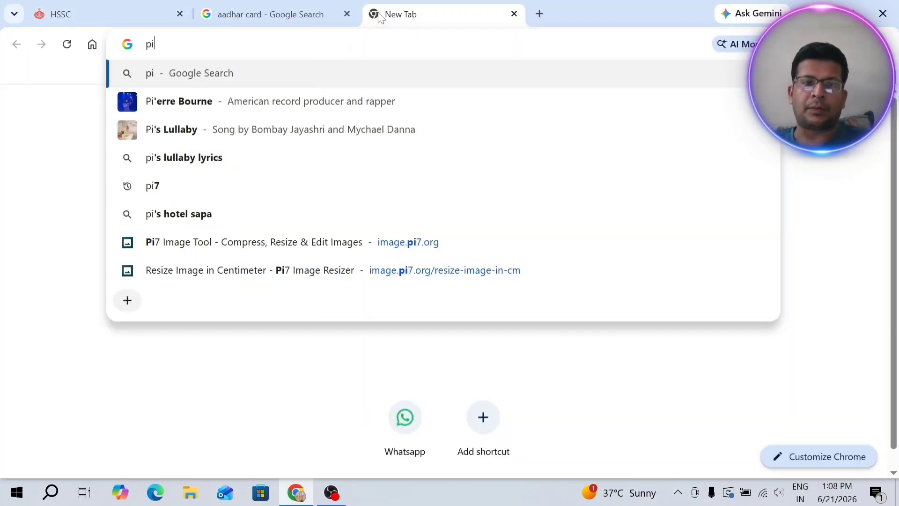
{"action": "key", "text": "Down"}
{"action": "key", "text": "Return"}
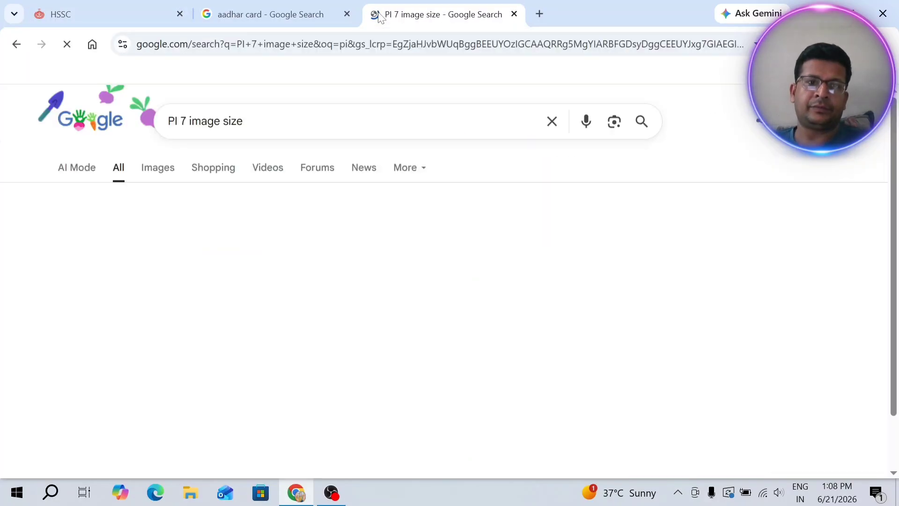
{"action": "left_click", "coordinate": [264, 244]}
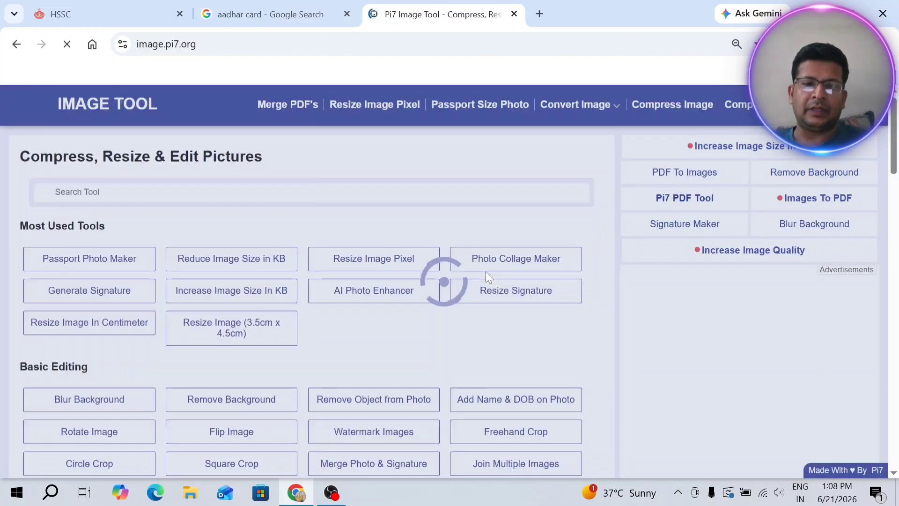
{"action": "scroll", "coordinate": [488, 277], "scroll_direction": "down", "scroll_amount": 2}
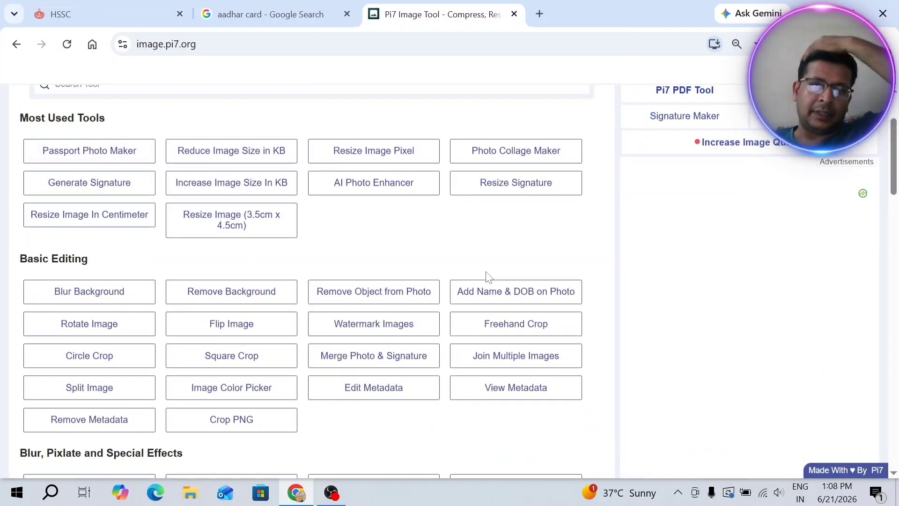
{"action": "scroll", "coordinate": [488, 277], "scroll_direction": "down", "scroll_amount": 1}
{"action": "scroll", "coordinate": [487, 276], "scroll_direction": "down", "scroll_amount": 1}
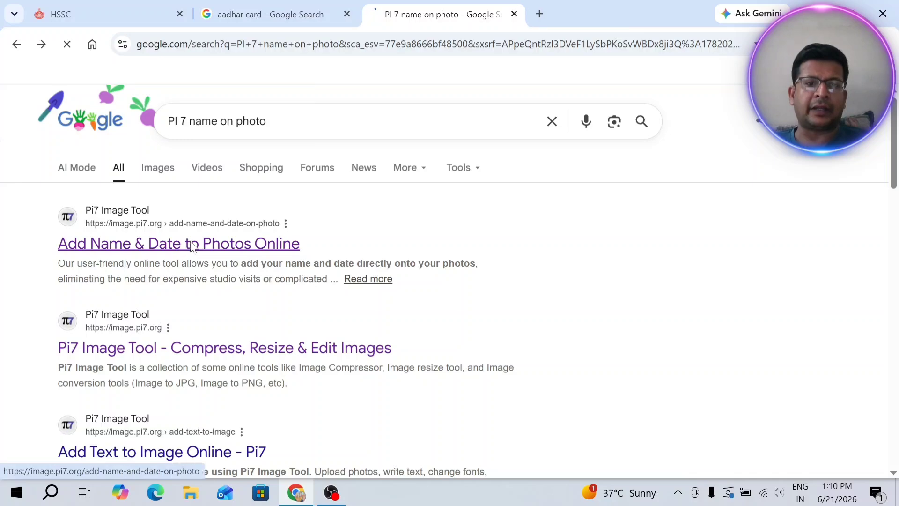
- Load the downloaded photo into Pi7's Add Name & Date tool and crop it
{"action": "left_click", "coordinate": [183, 244]}
{"action": "left_click", "coordinate": [325, 254]}
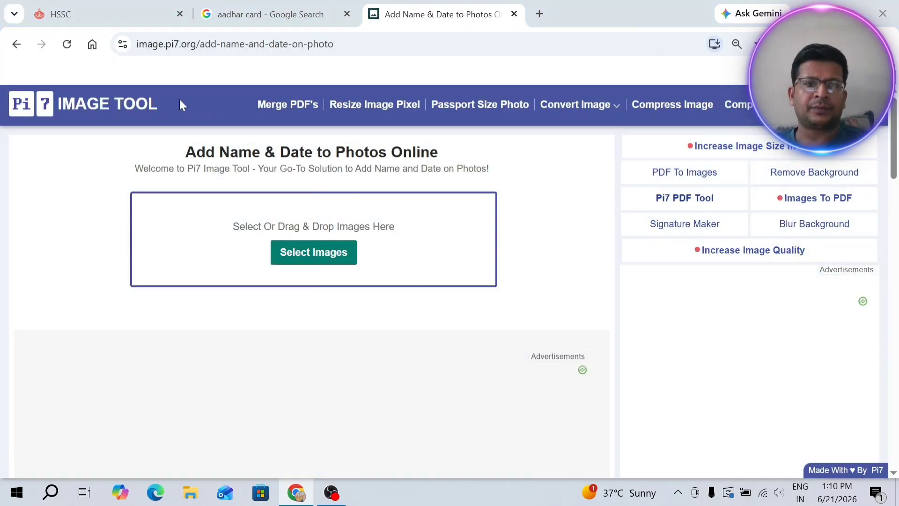
{"action": "double_click", "coordinate": [165, 100]}
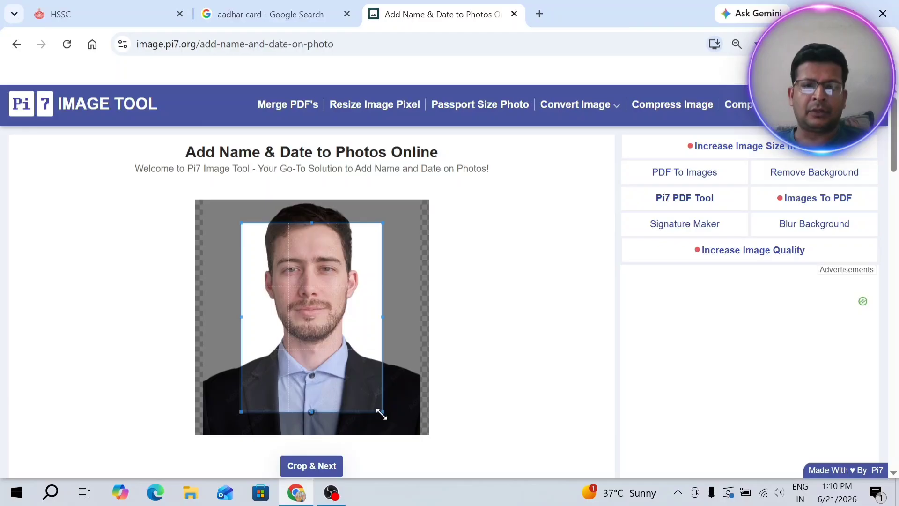
{"action": "left_click_drag", "start_coordinate": [382, 412], "coordinate": [414, 445]}
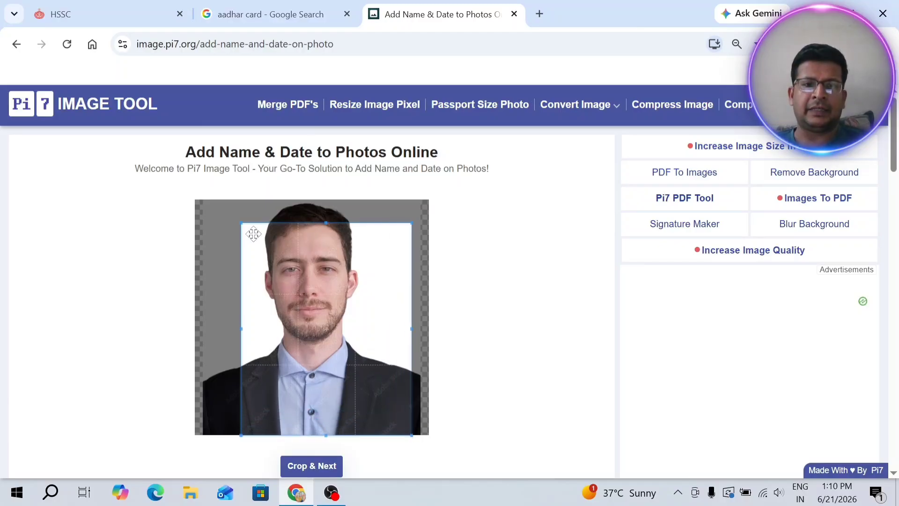
{"action": "left_click_drag", "start_coordinate": [240, 221], "coordinate": [211, 186]}
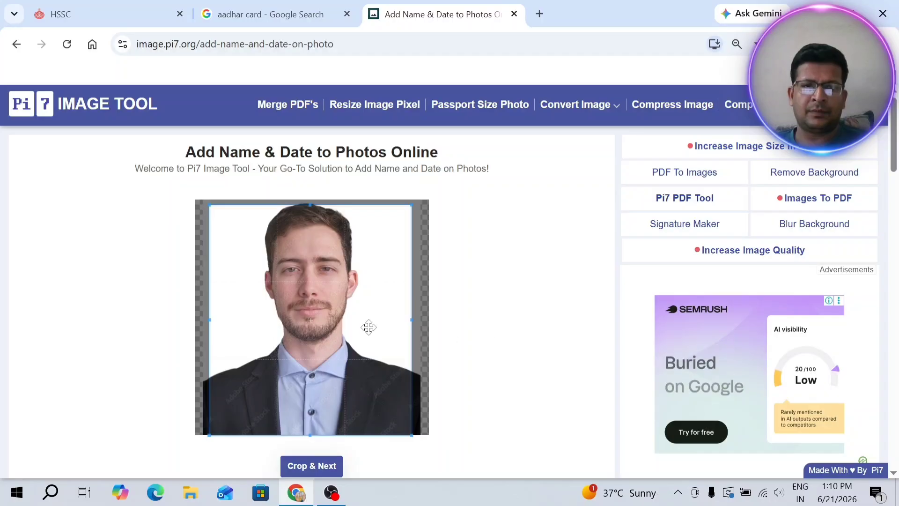
{"action": "left_click_drag", "start_coordinate": [361, 317], "coordinate": [361, 312]}
{"action": "scroll", "coordinate": [539, 353], "scroll_direction": "down", "scroll_amount": 5}
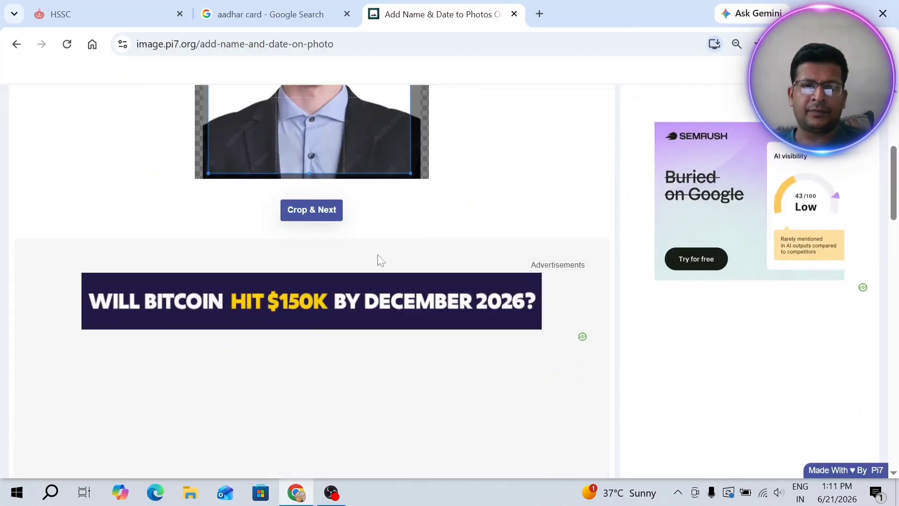
{"action": "left_click", "coordinate": [315, 206]}
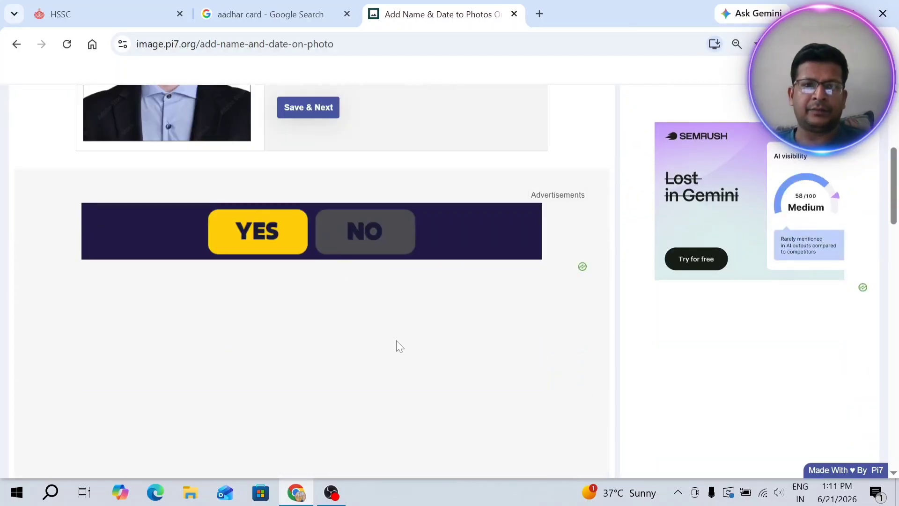
- Stamp the candidate's name and the date 10-06-2026 onto the photo
{"action": "scroll", "coordinate": [397, 346], "scroll_direction": "up", "scroll_amount": 5}
{"action": "left_click", "coordinate": [331, 272]}
{"action": "type", "text": "mo"}
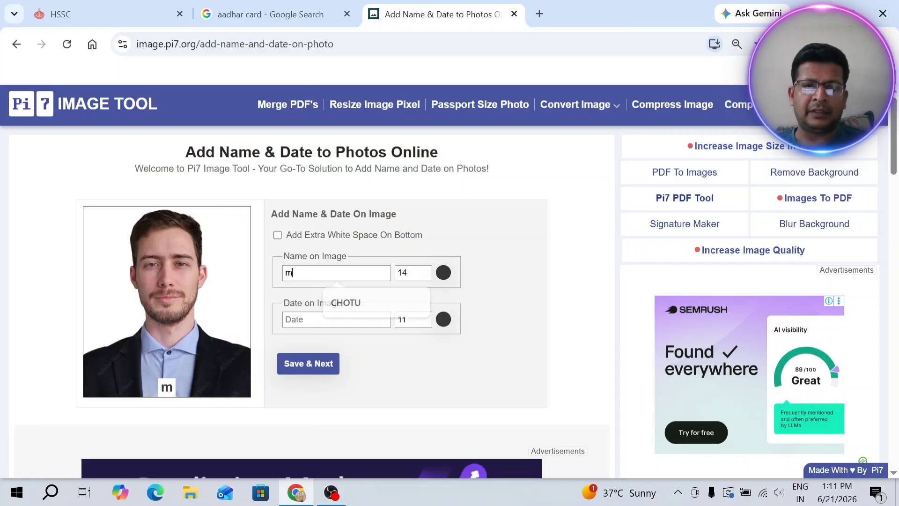
{"action": "key", "text": "BackSpace"}
{"action": "key", "text": "BackSpace"}
{"action": "type", "text": "Raju"}
{"action": "key", "text": "Tab"}
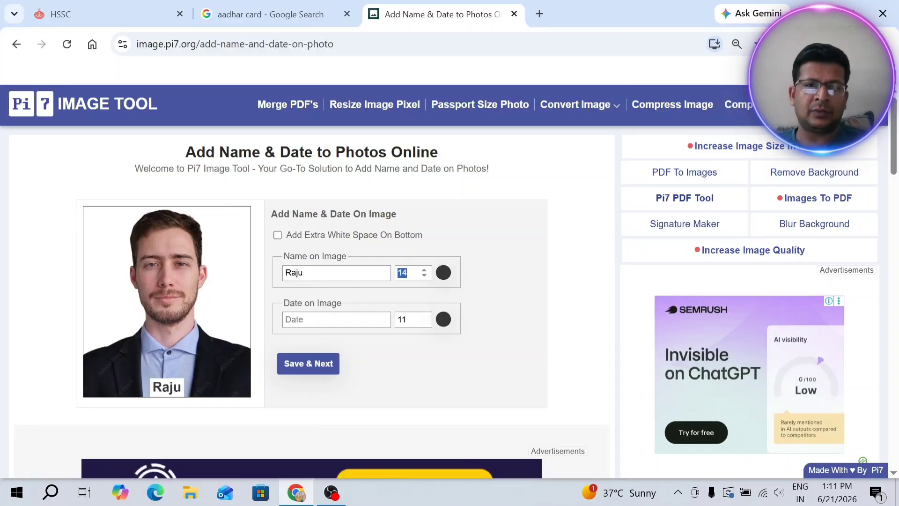
{"action": "key", "text": "Tab"}
{"action": "key", "text": "Tab"}
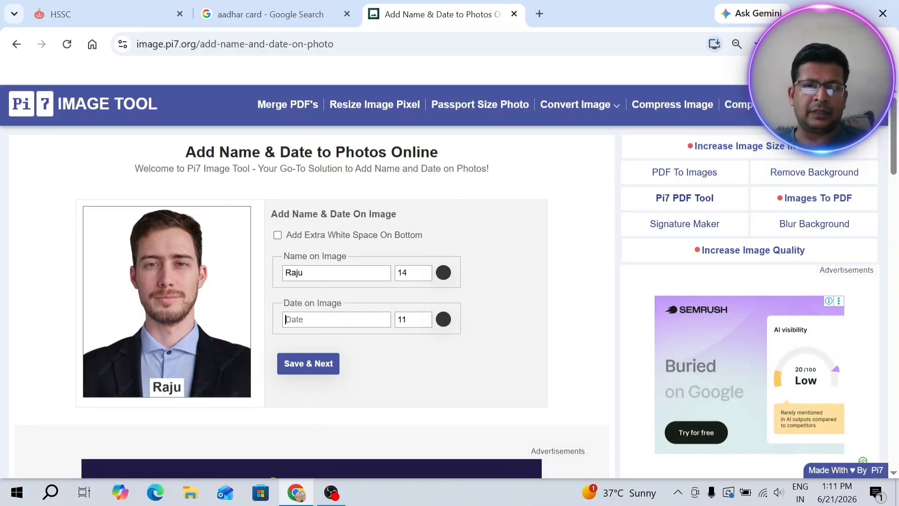
{"action": "type", "text": "10"}
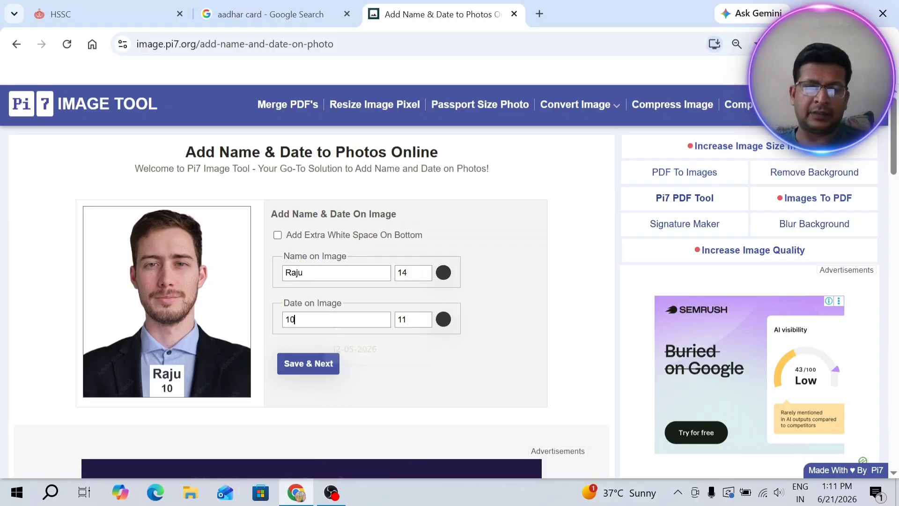
{"action": "type", "text": "-0"}
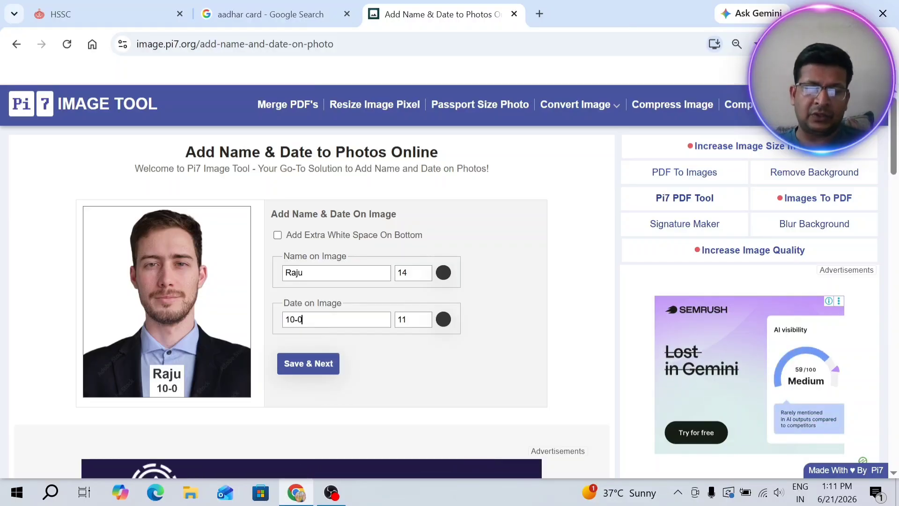
{"action": "type", "text": "6-2026"}
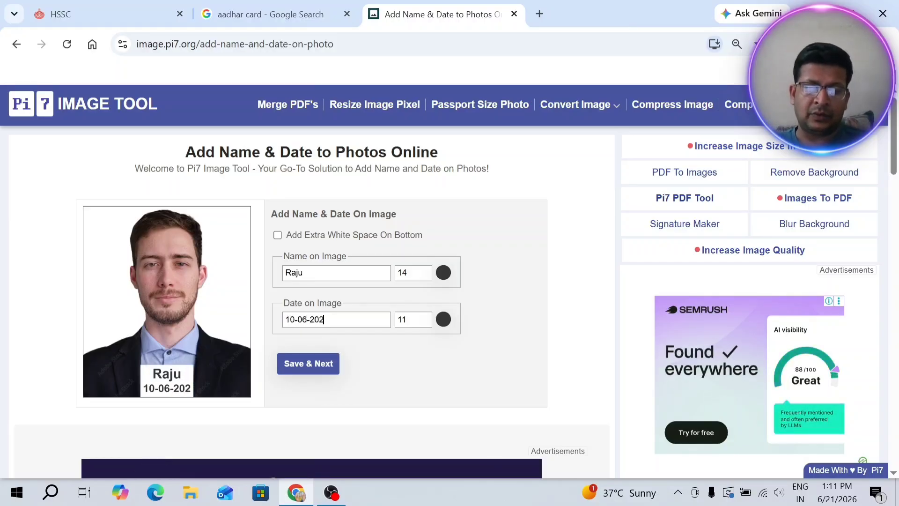
{"action": "left_click", "coordinate": [316, 369]}
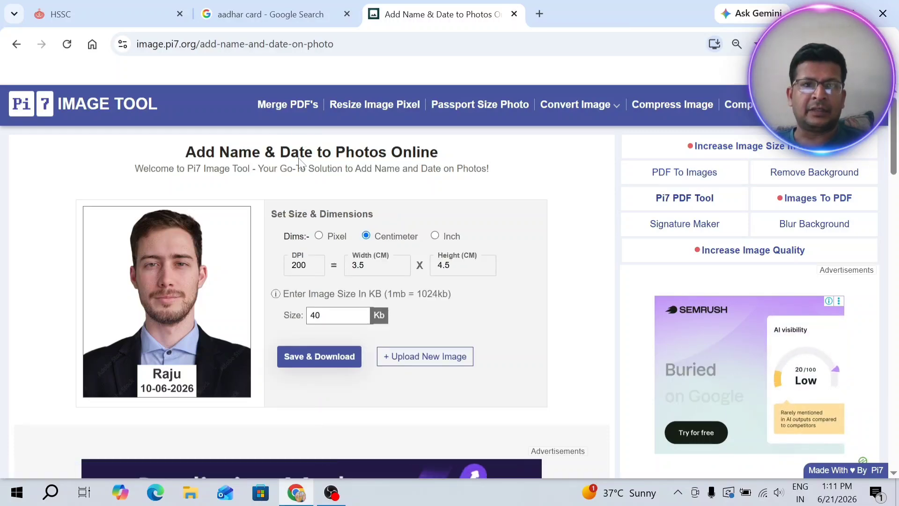
- Download the resized photo as phoo and return to the HSSC registration page
{"action": "left_click", "coordinate": [125, 6]}
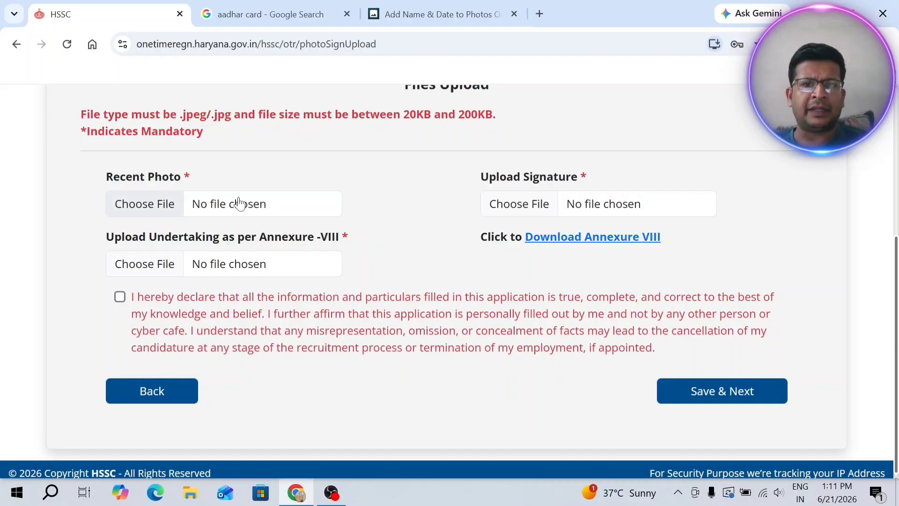
{"action": "left_click", "coordinate": [412, 21]}
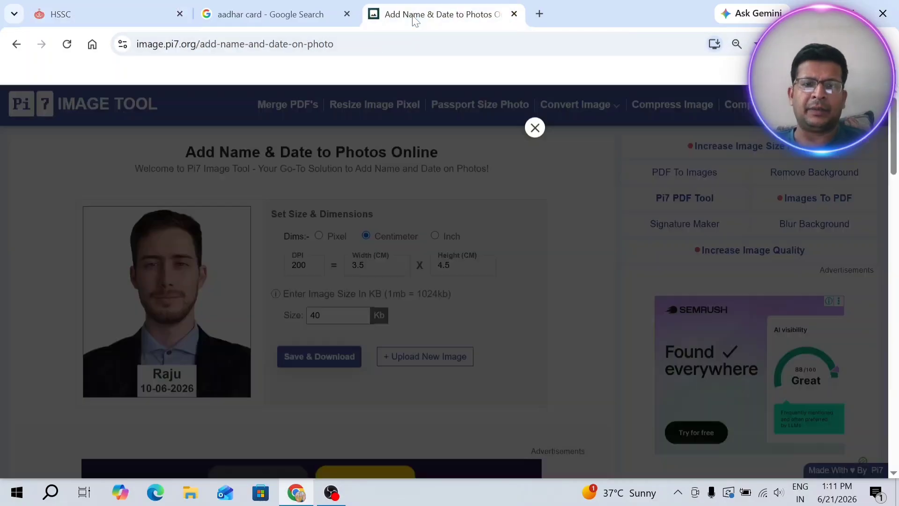
{"action": "left_click", "coordinate": [535, 126]}
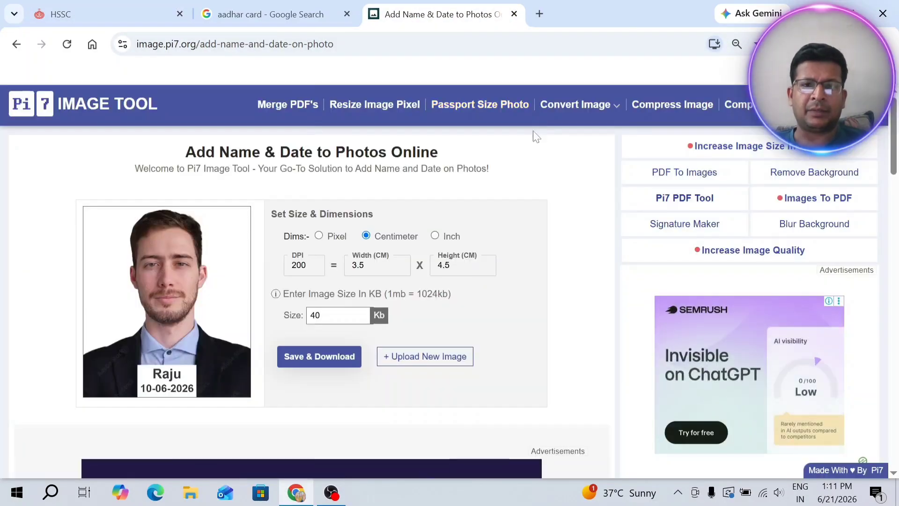
{"action": "left_click", "coordinate": [321, 353]}
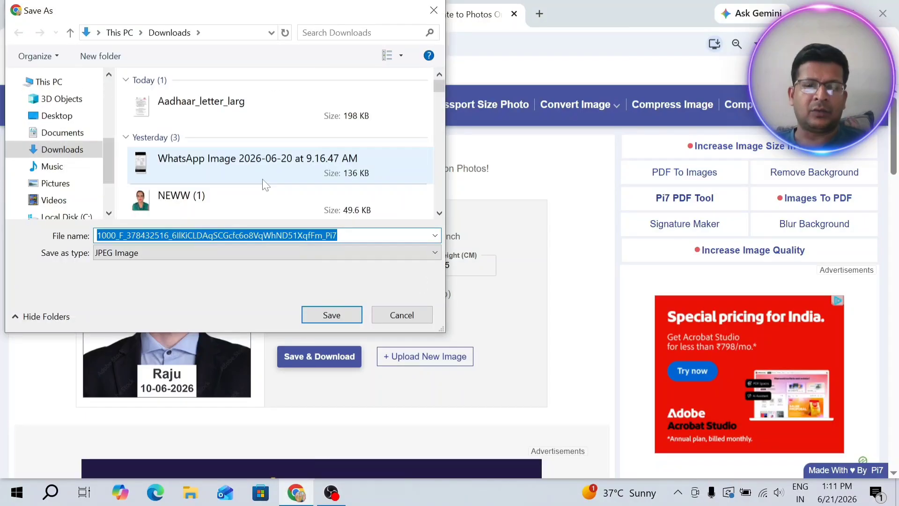
{"action": "type", "text": "phoo"}
{"action": "key", "text": "Return"}
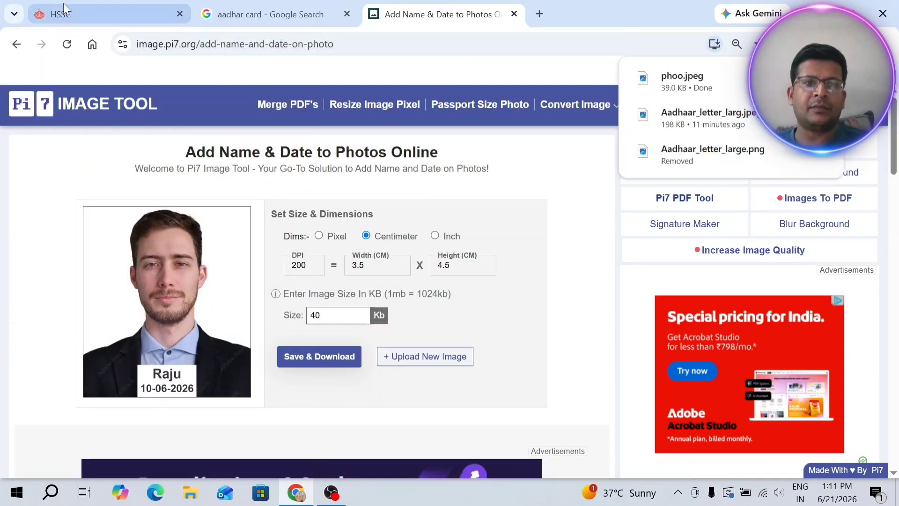
{"action": "left_click", "coordinate": [66, 5]}
- Attach phoo.jpeg as the Recent Photo on the Files Upload form
{"action": "left_click", "coordinate": [164, 211]}
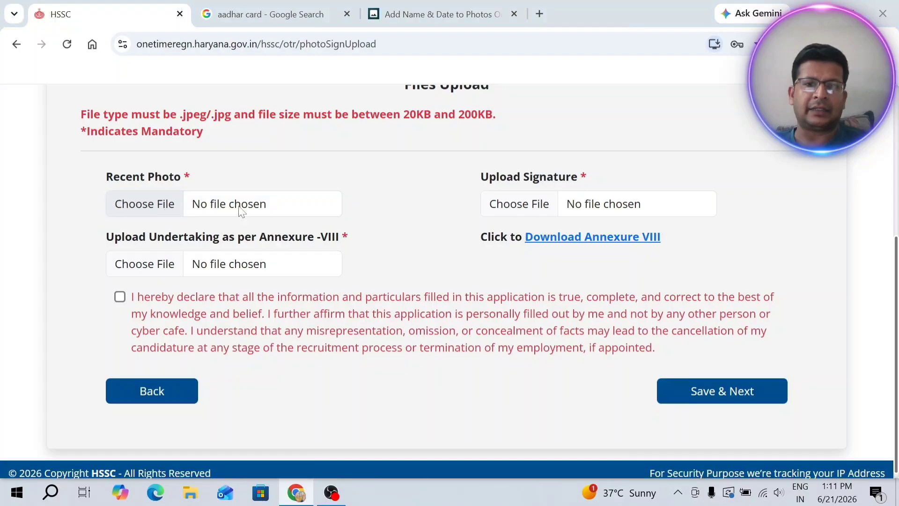
{"action": "double_click", "coordinate": [170, 110]}
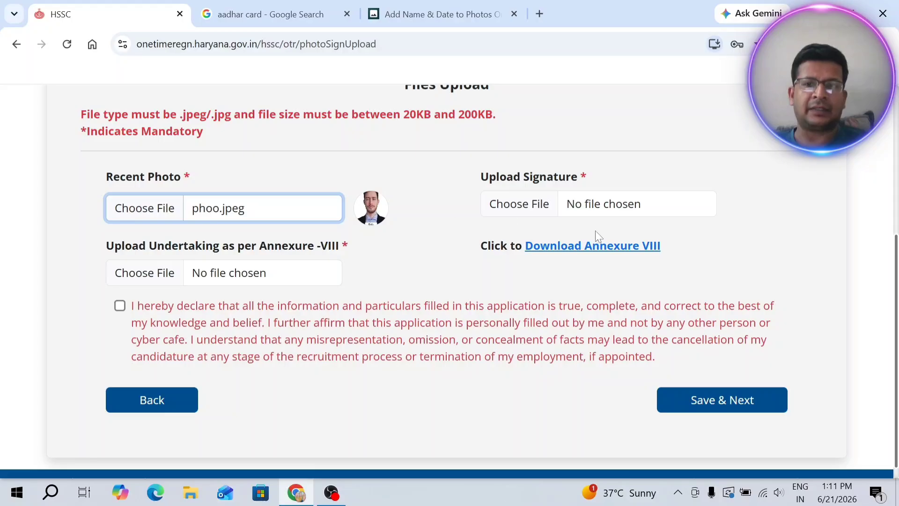
{"action": "scroll", "coordinate": [590, 227], "scroll_direction": "up", "scroll_amount": 1}
{"action": "scroll", "coordinate": [591, 227], "scroll_direction": "down", "scroll_amount": 1}
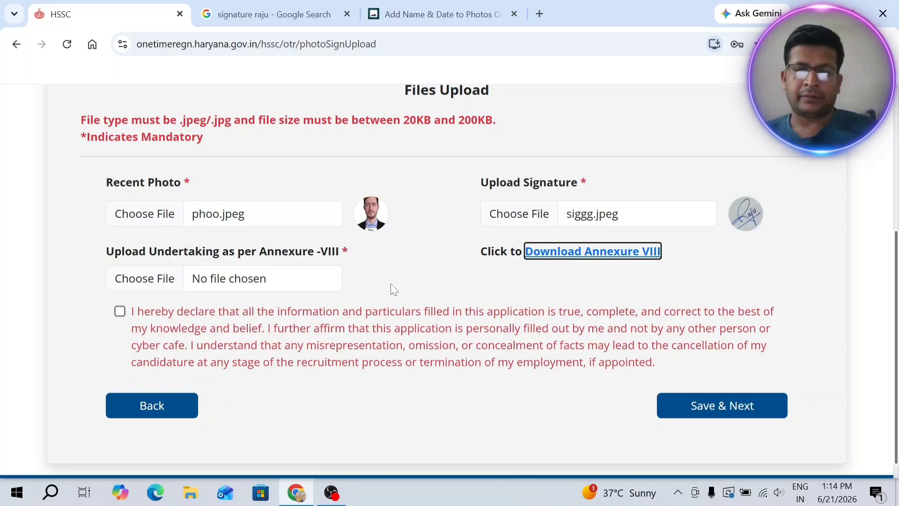
- Open the Annexure VIII undertaking form and save it as Undertaking_Annexure_VIII in Downloads
{"action": "left_click", "coordinate": [587, 253]}
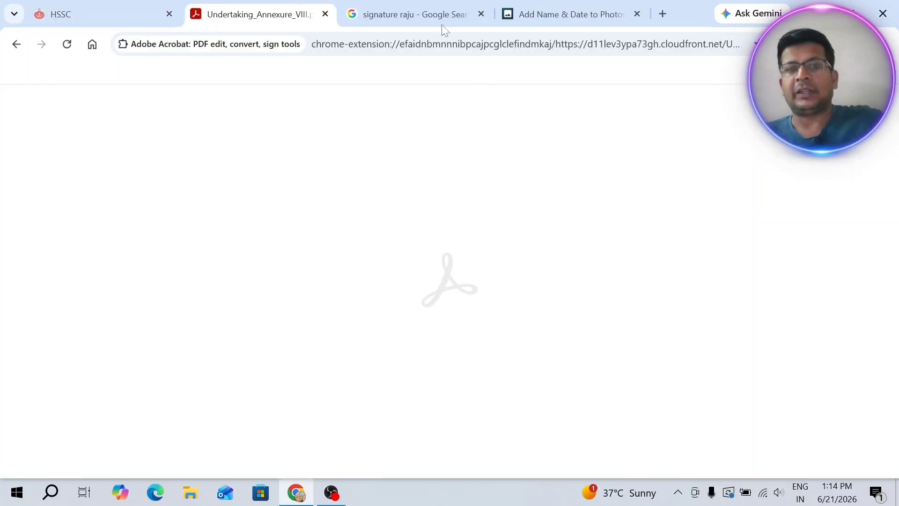
{"action": "left_click", "coordinate": [428, 5]}
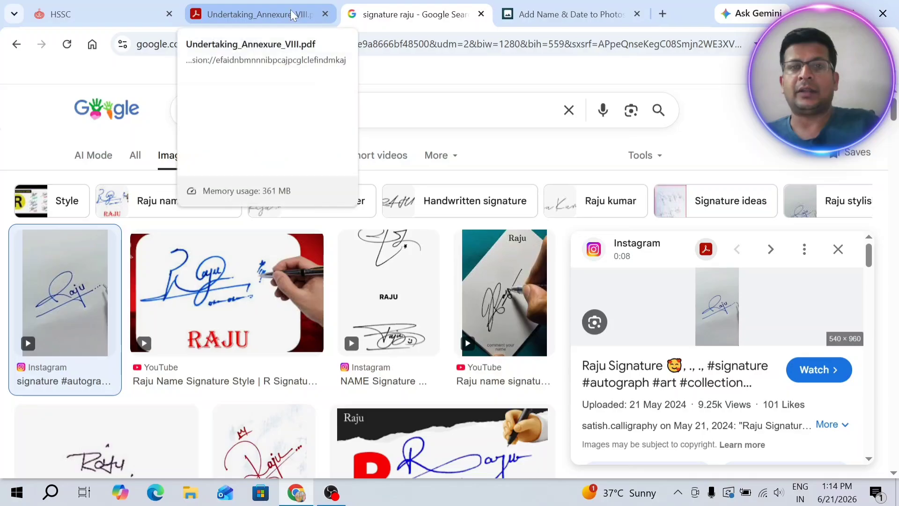
{"action": "left_click", "coordinate": [321, 18]}
{"action": "left_click", "coordinate": [478, 14]}
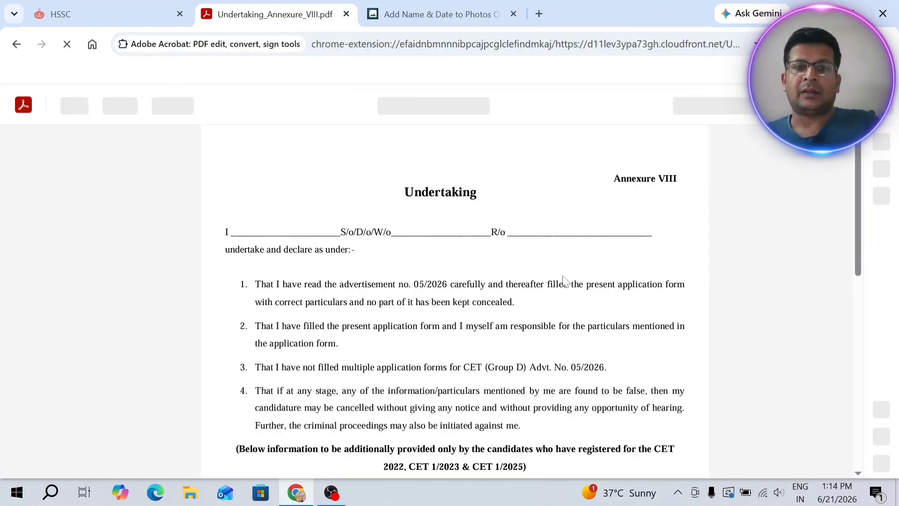
{"action": "scroll", "coordinate": [565, 281], "scroll_direction": "down", "scroll_amount": 1}
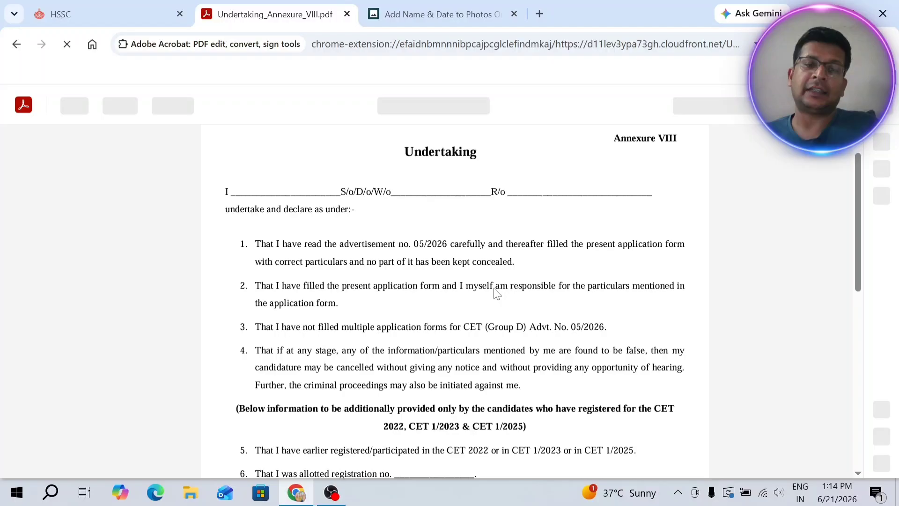
{"action": "scroll", "coordinate": [384, 211], "scroll_direction": "down", "scroll_amount": 6}
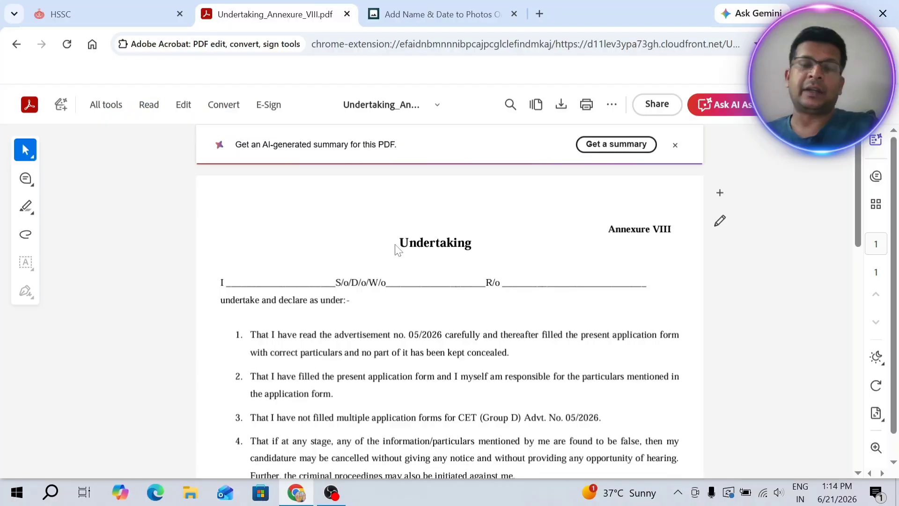
{"action": "key", "text": "ctrl+s"}
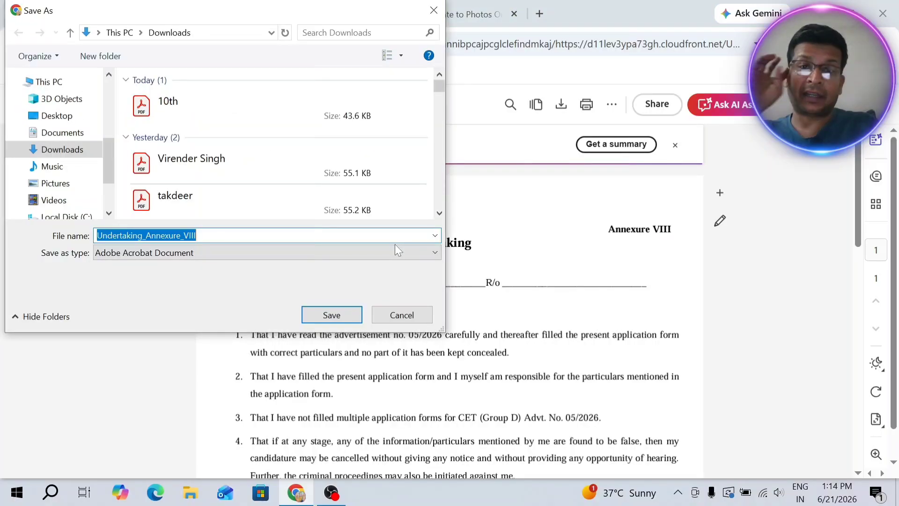
{"action": "left_click", "coordinate": [333, 318]}
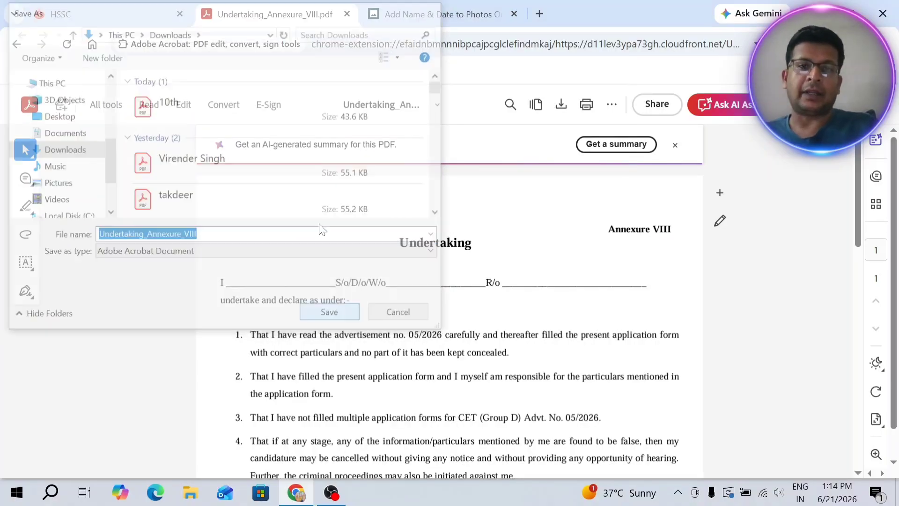
{"action": "left_click", "coordinate": [163, 31]}
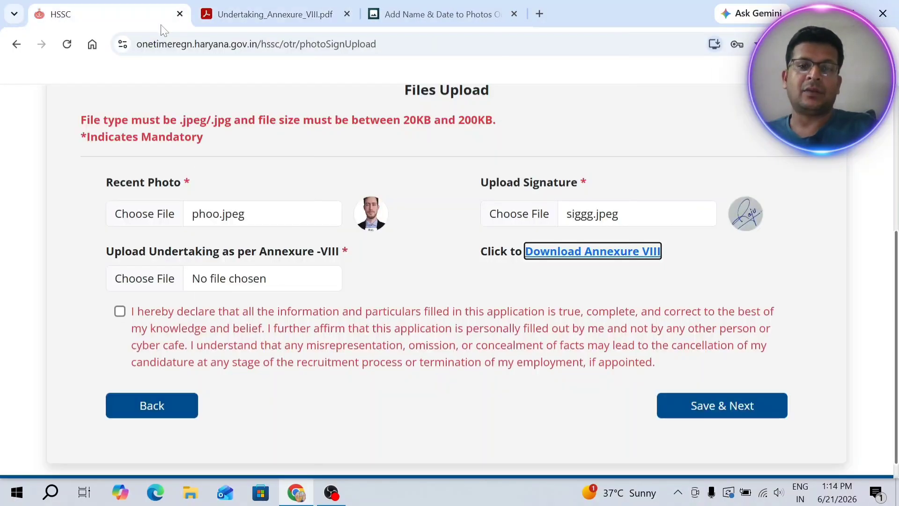
- Attach Undertaking_Annexure_VIII for Annexure VIII and tick the declaration checkbox
{"action": "left_click", "coordinate": [162, 279]}
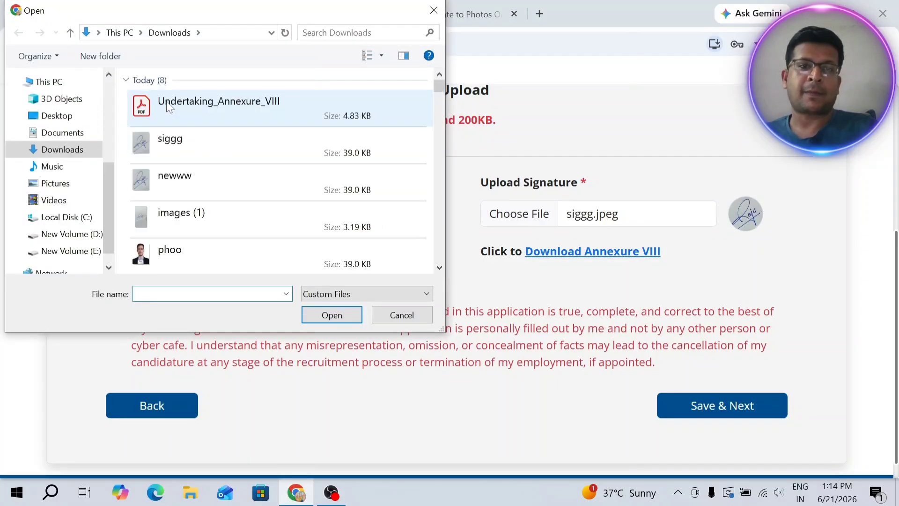
{"action": "double_click", "coordinate": [166, 102]}
{"action": "left_click", "coordinate": [120, 328]}
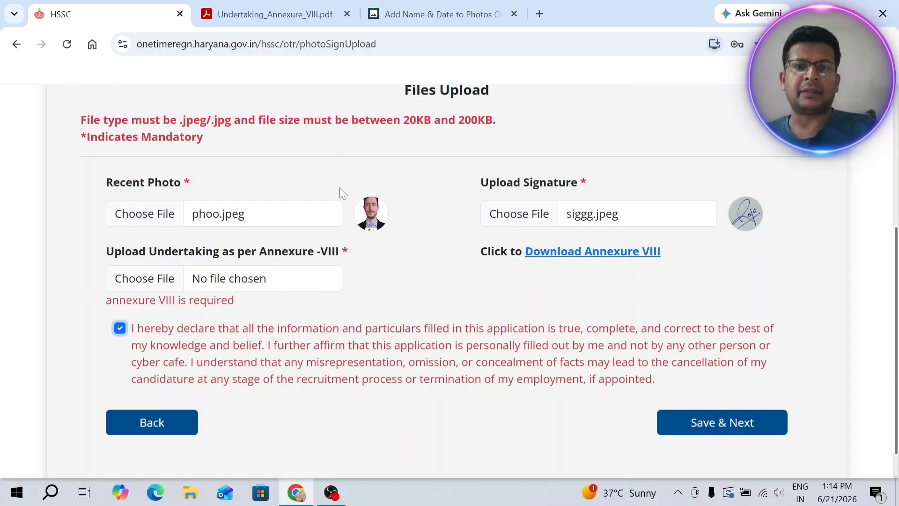
- Back on the earlier Google results, search for 'pi7 pdf size increase'
{"action": "left_click", "coordinate": [457, 16]}
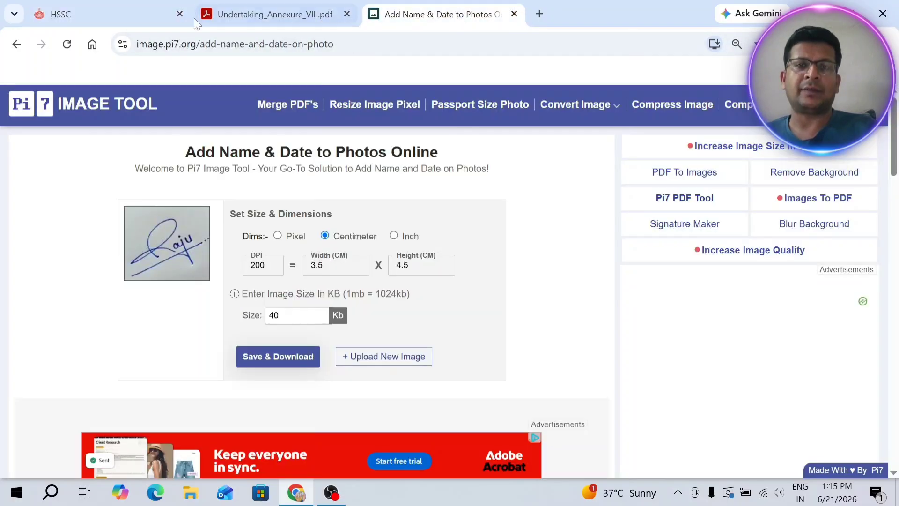
{"action": "left_click", "coordinate": [16, 44]}
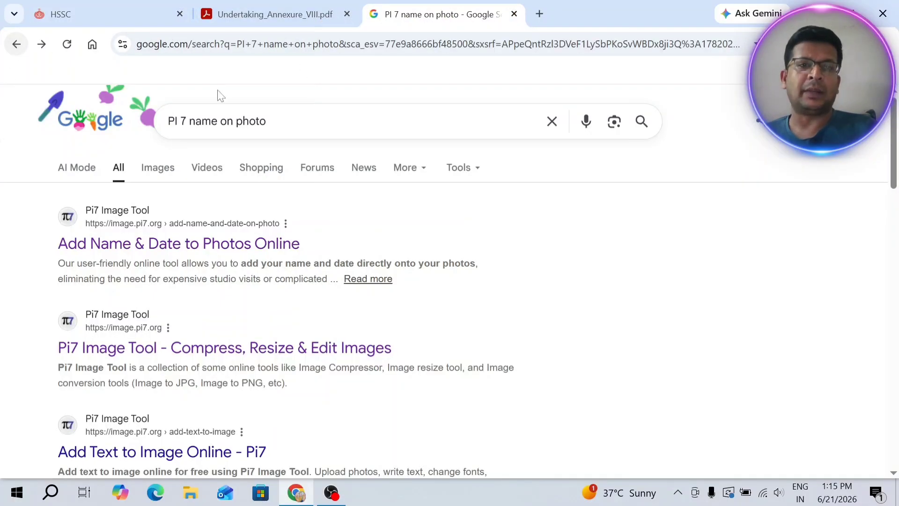
{"action": "left_click_drag", "start_coordinate": [276, 122], "coordinate": [165, 122]}
{"action": "type", "text": "pdf"}
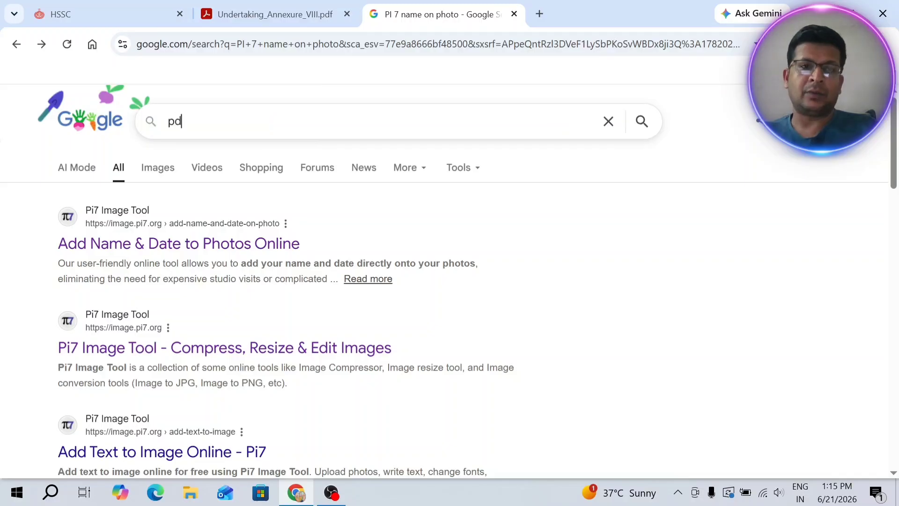
{"action": "key", "text": "BackSpace"}
{"action": "key", "text": "BackSpace"}
{"action": "key", "text": "BackSpace"}
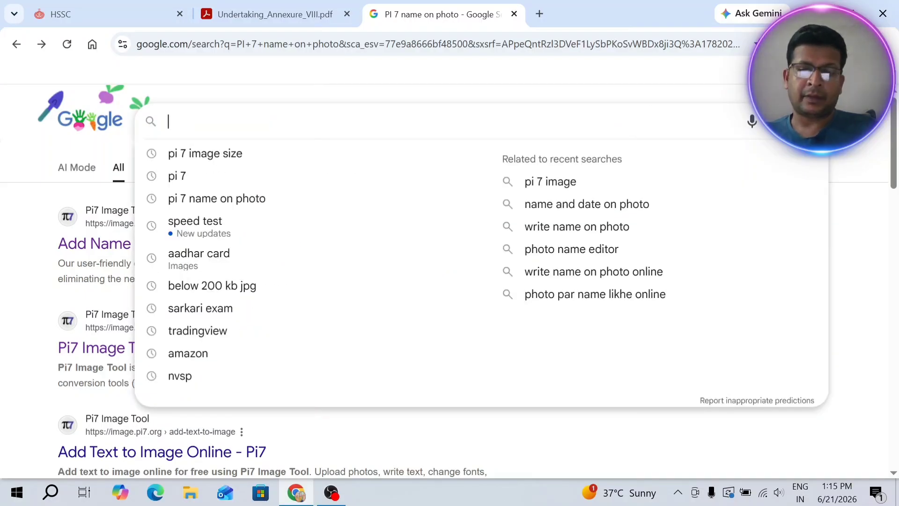
{"action": "type", "text": "pi7"}
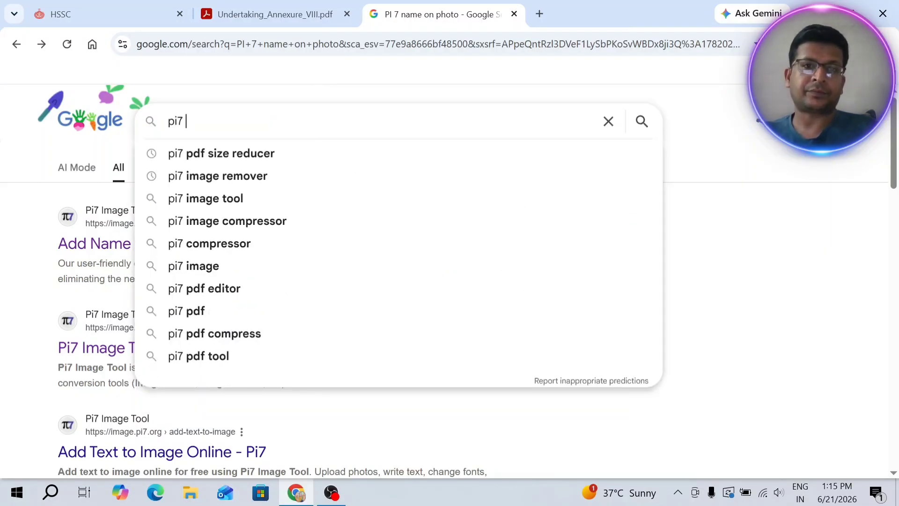
{"action": "key", "text": "Down"}
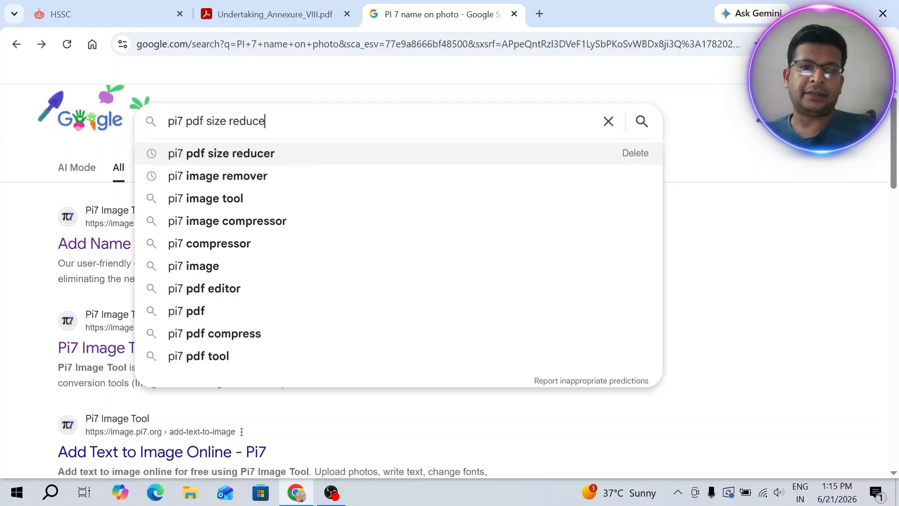
{"action": "key", "text": "BackSpace"}
{"action": "key", "text": "BackSpace"}
{"action": "key", "text": "BackSpace"}
{"action": "key", "text": "Down"}
{"action": "key", "text": "Down"}
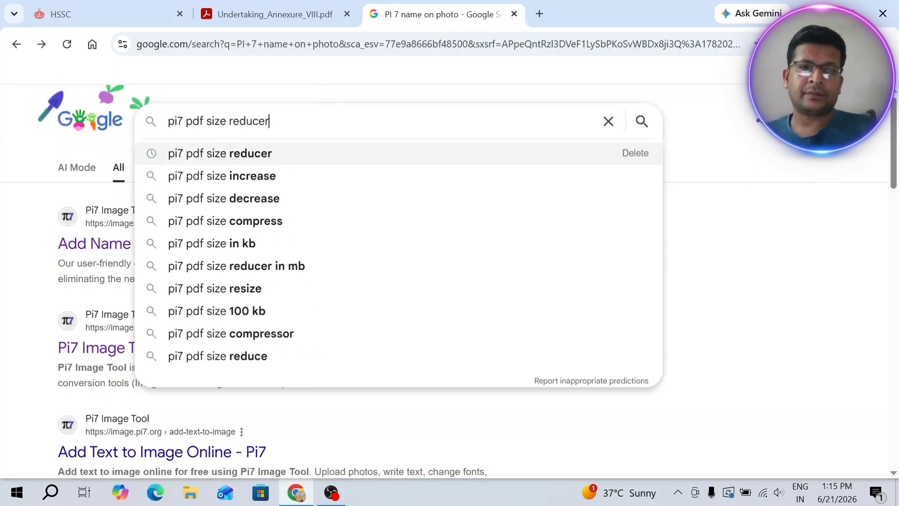
{"action": "key", "text": "Return"}
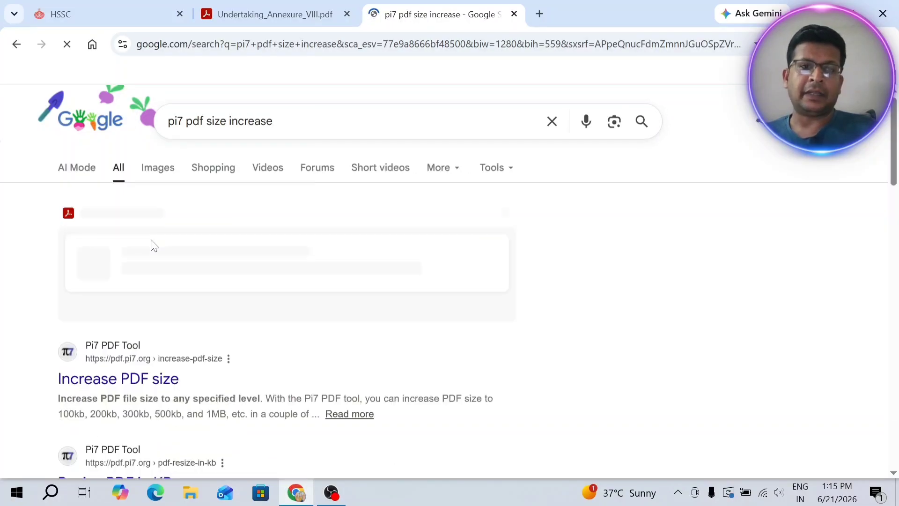
- Load Undertaking_Annexure_VIII into Pi7's Increase PDF size tool and enlarge it
{"action": "left_click", "coordinate": [115, 380]}
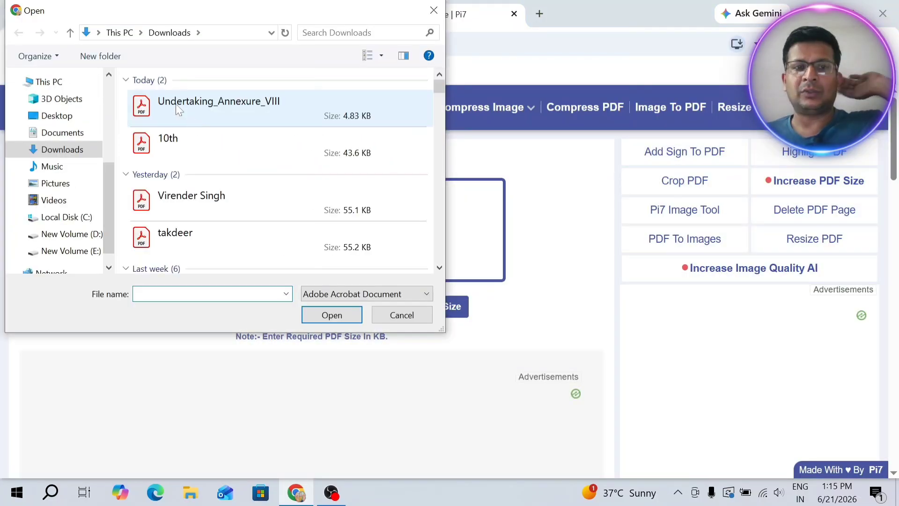
{"action": "double_click", "coordinate": [177, 114]}
{"action": "left_click", "coordinate": [412, 358]}
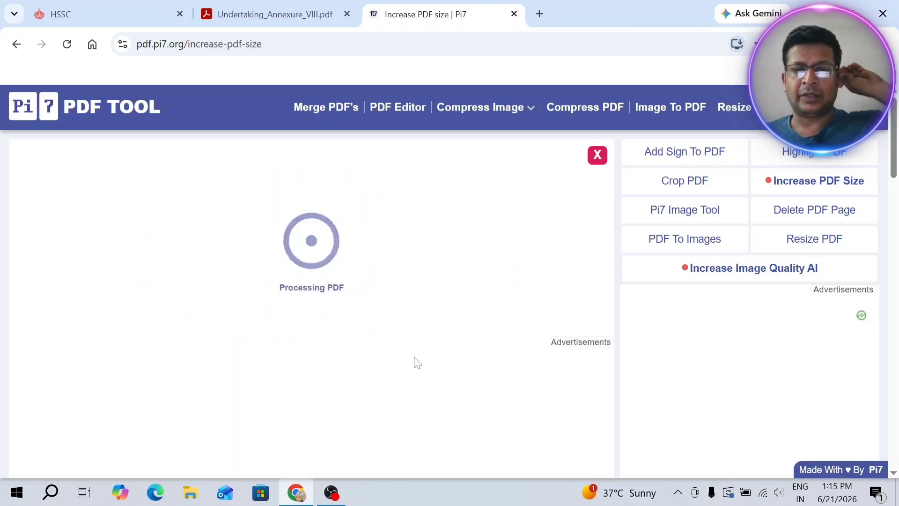
{"action": "scroll", "coordinate": [426, 297], "scroll_direction": "down", "scroll_amount": 2}
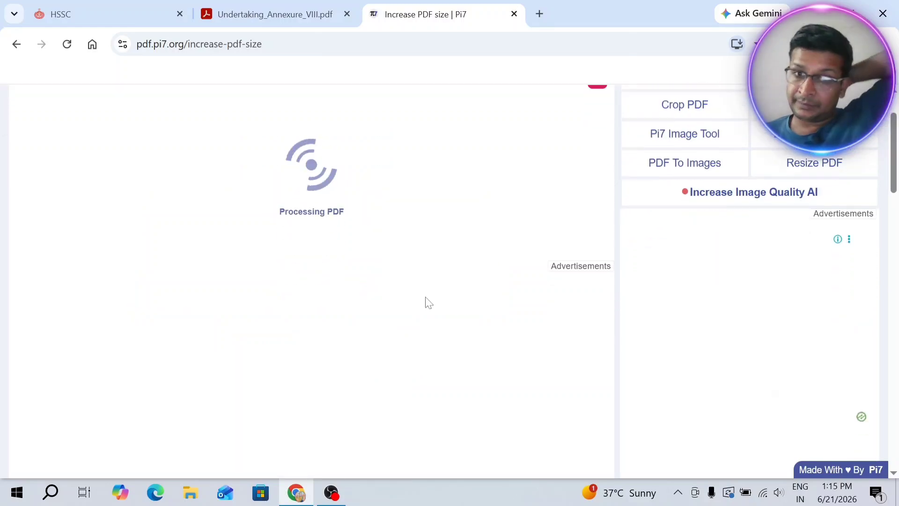
{"action": "scroll", "coordinate": [425, 302], "scroll_direction": "down", "scroll_amount": 1}
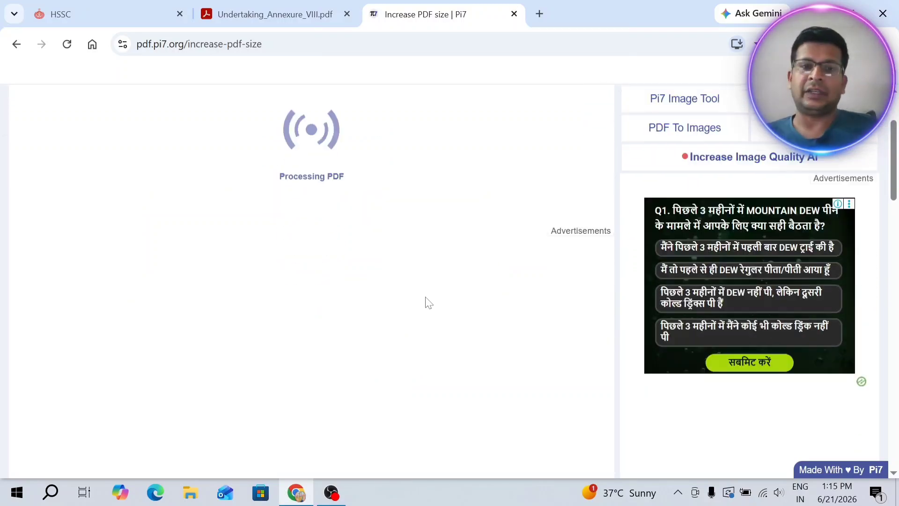
{"action": "scroll", "coordinate": [425, 302], "scroll_direction": "down", "scroll_amount": 1}
{"action": "scroll", "coordinate": [401, 346], "scroll_direction": "up", "scroll_amount": 3}
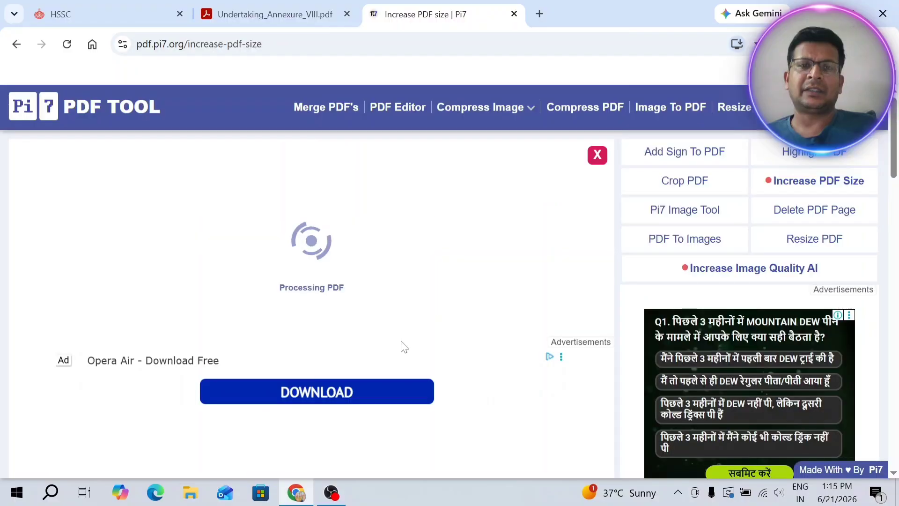
- Close the Acrobat viewer and save the enlarged 54.00 KB PDF as Pi7_Tool_Undertaking_Annexure_VIII
{"action": "left_click", "coordinate": [131, 16]}
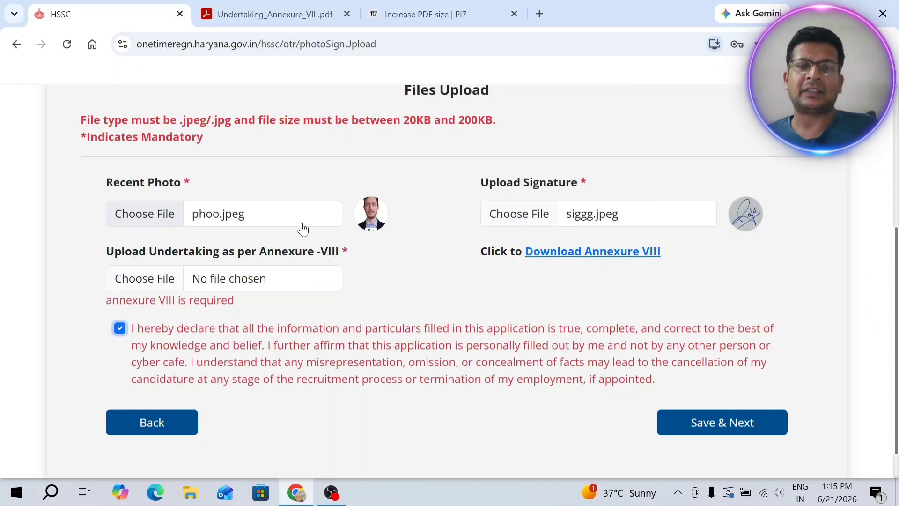
{"action": "scroll", "coordinate": [302, 226], "scroll_direction": "down", "scroll_amount": 1}
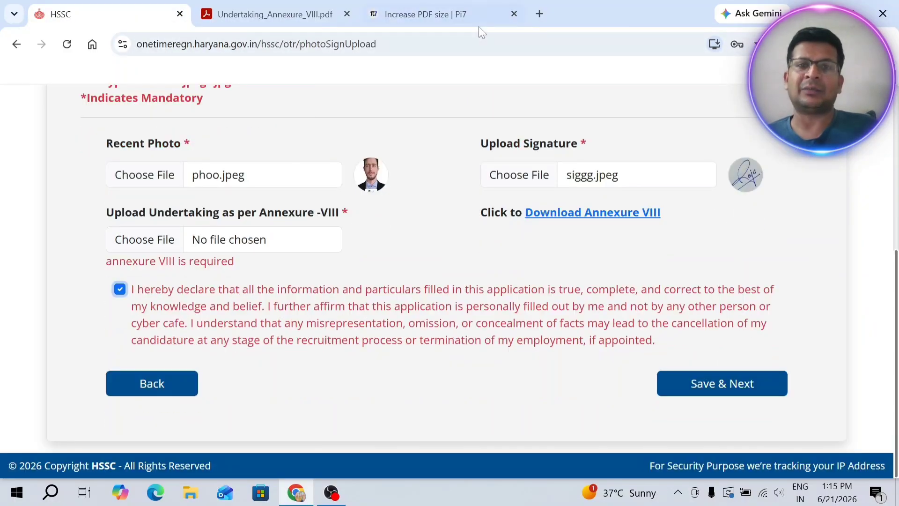
{"action": "left_click", "coordinate": [299, 14]}
{"action": "left_click", "coordinate": [346, 14]}
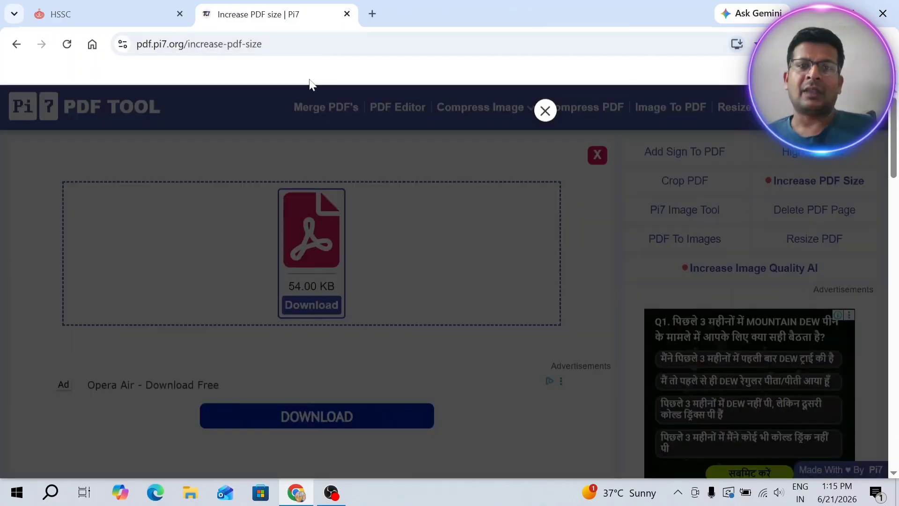
{"action": "left_click", "coordinate": [545, 110]}
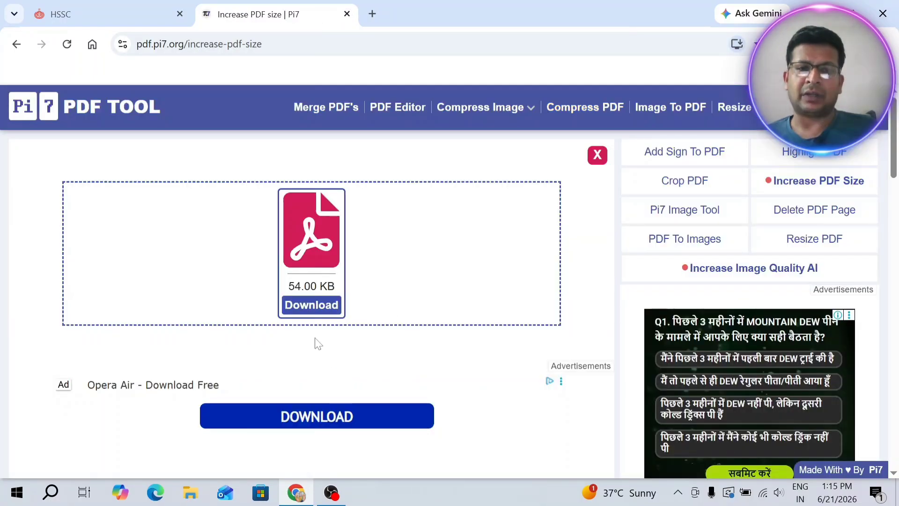
{"action": "left_click", "coordinate": [313, 307]}
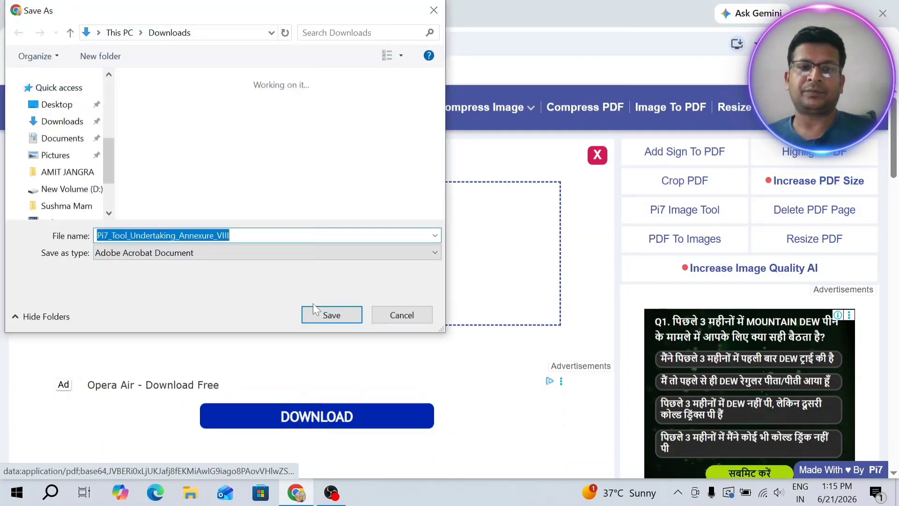
{"action": "left_click", "coordinate": [314, 309]}
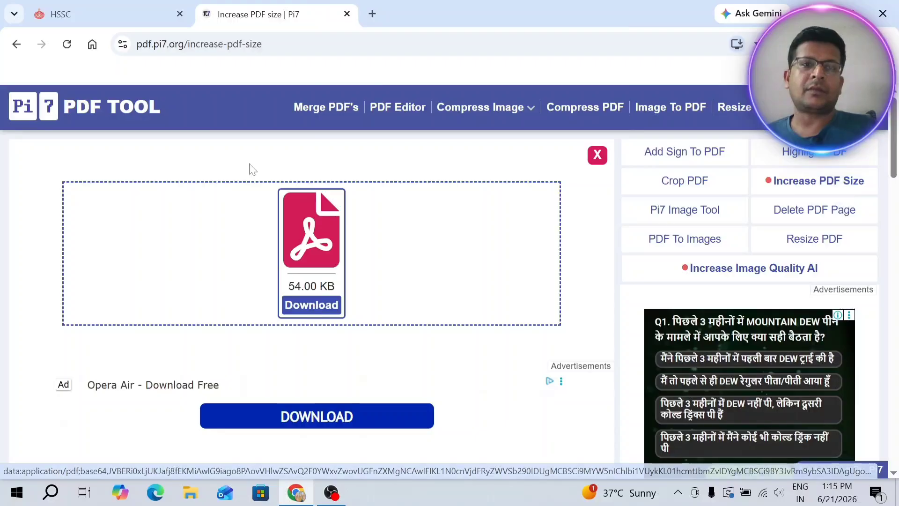
{"action": "left_click", "coordinate": [94, 14]}
- Attach Pi7_Tool_Undertaking_Annexure_VIII from Downloads in the Annexure VIII upload field
{"action": "left_click", "coordinate": [155, 243]}
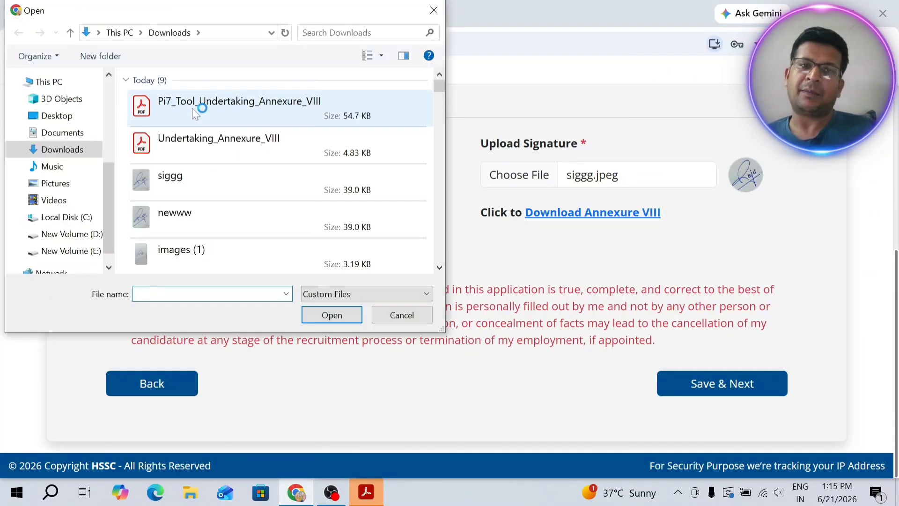
{"action": "double_click", "coordinate": [192, 108]}
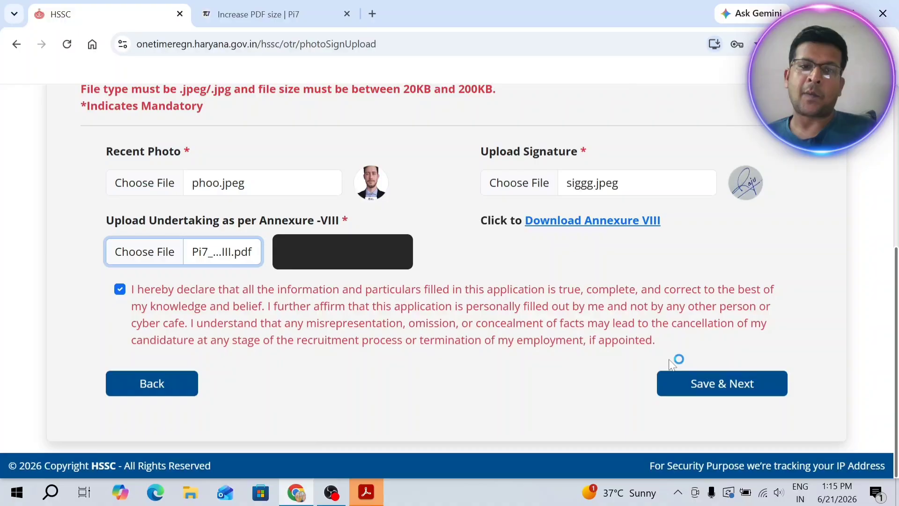
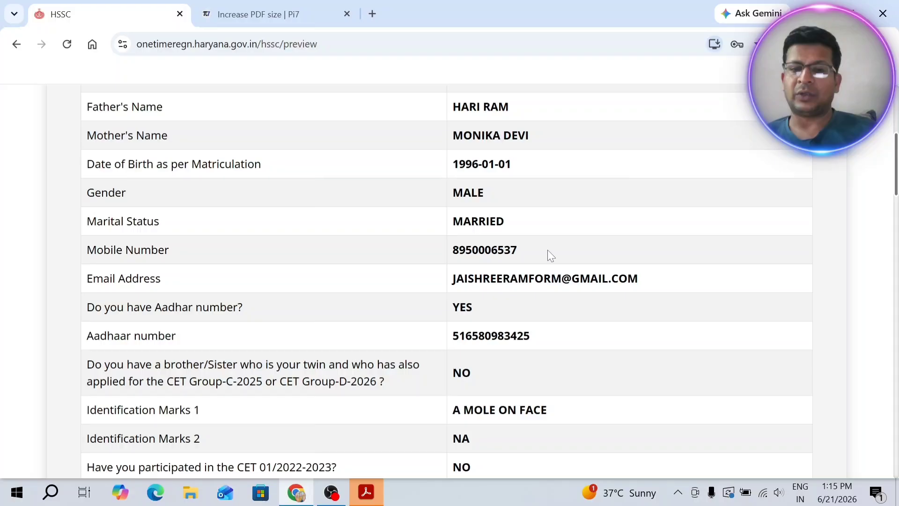
- Mark the photo, signature, Aadhar, Annexure-VIII, domicile, 10th and higher education documents as verified
{"action": "scroll", "coordinate": [623, 142], "scroll_direction": "down", "scroll_amount": 9}
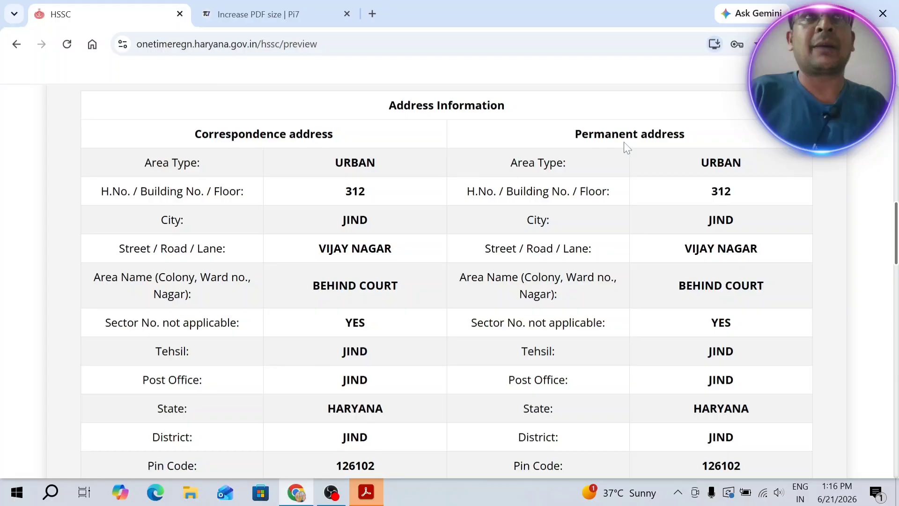
{"action": "scroll", "coordinate": [623, 142], "scroll_direction": "down", "scroll_amount": 7}
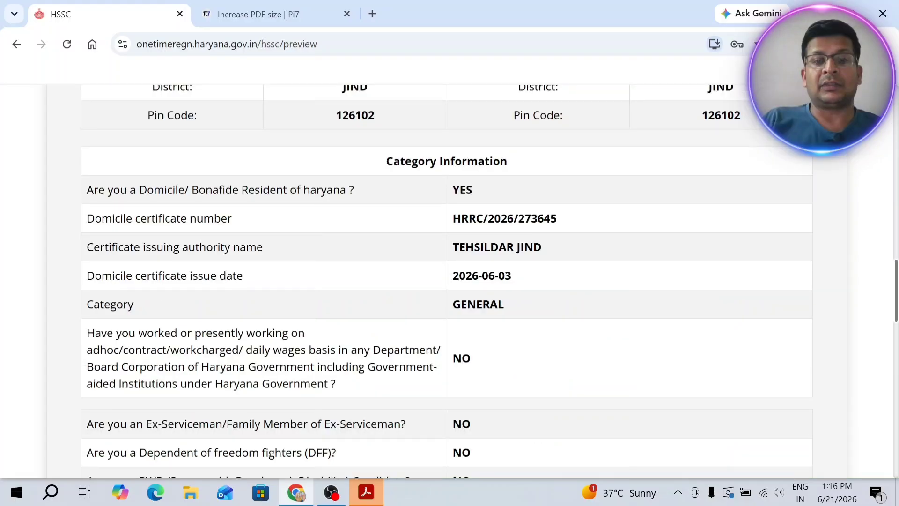
{"action": "scroll", "coordinate": [541, 143], "scroll_direction": "down", "scroll_amount": 2}
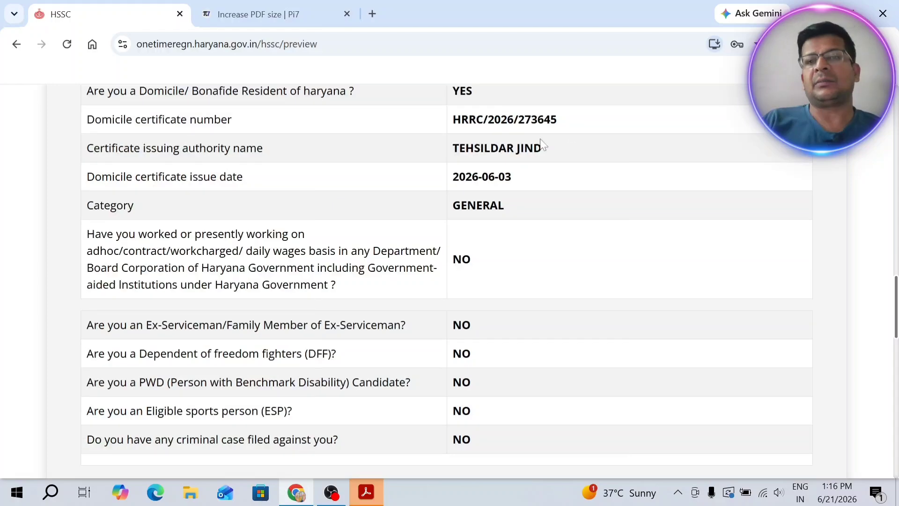
{"action": "scroll", "coordinate": [542, 145], "scroll_direction": "down", "scroll_amount": 5}
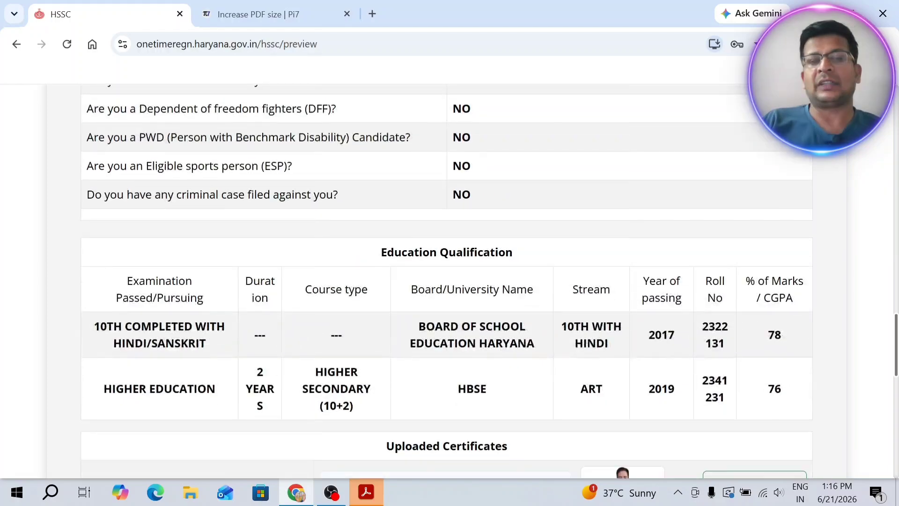
{"action": "scroll", "coordinate": [253, 281], "scroll_direction": "down", "scroll_amount": 2}
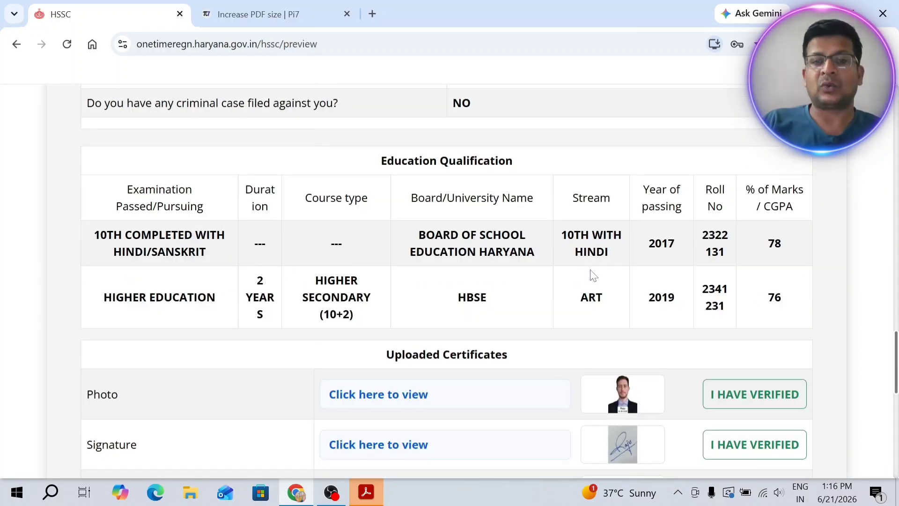
{"action": "scroll", "coordinate": [586, 280], "scroll_direction": "down", "scroll_amount": 1}
{"action": "scroll", "coordinate": [584, 282], "scroll_direction": "down", "scroll_amount": 6}
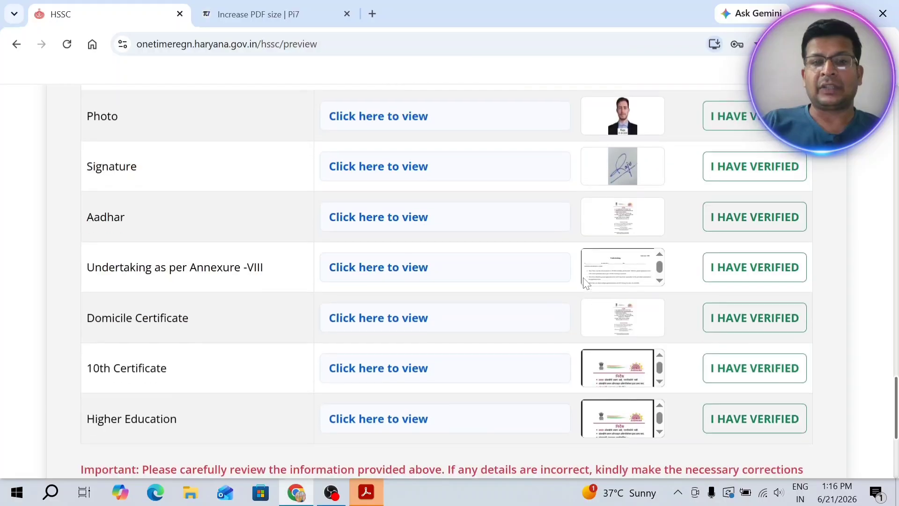
{"action": "scroll", "coordinate": [584, 278], "scroll_direction": "down", "scroll_amount": 1}
{"action": "scroll", "coordinate": [583, 279], "scroll_direction": "up", "scroll_amount": 1}
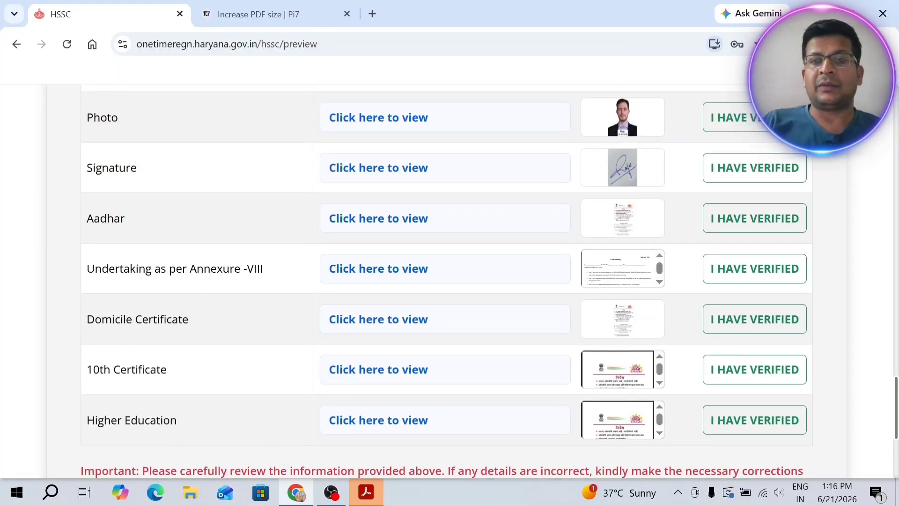
{"action": "left_click", "coordinate": [758, 119]}
{"action": "left_click", "coordinate": [756, 169]}
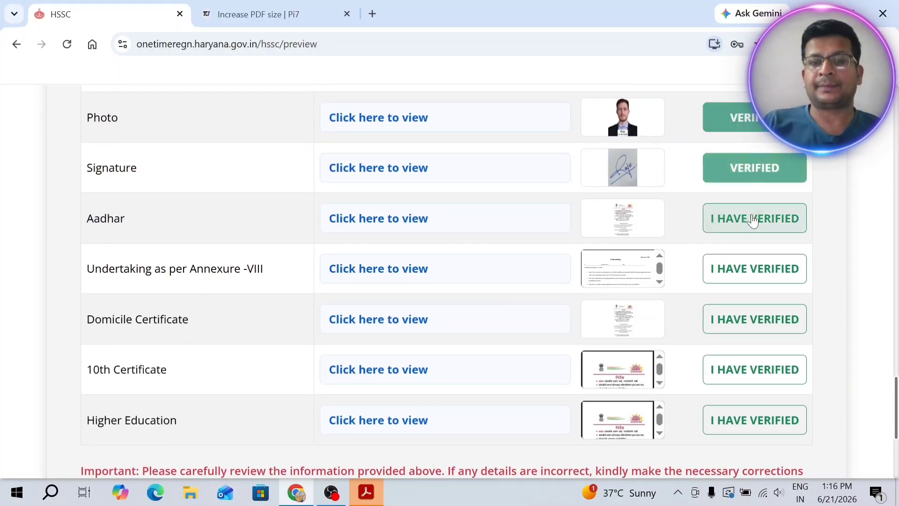
{"action": "left_click", "coordinate": [752, 225]}
{"action": "left_click", "coordinate": [751, 268]}
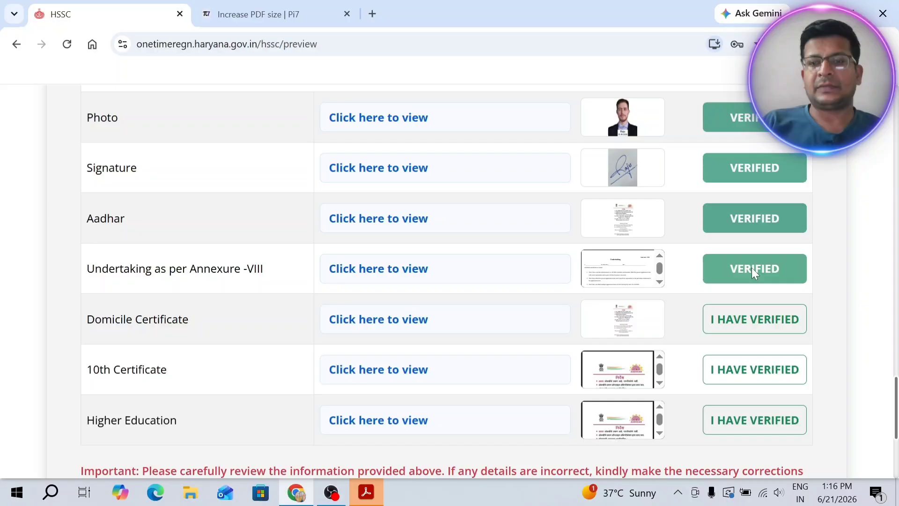
{"action": "left_click", "coordinate": [762, 321]}
{"action": "left_click", "coordinate": [762, 368]}
{"action": "scroll", "coordinate": [760, 358], "scroll_direction": "down", "scroll_amount": 3}
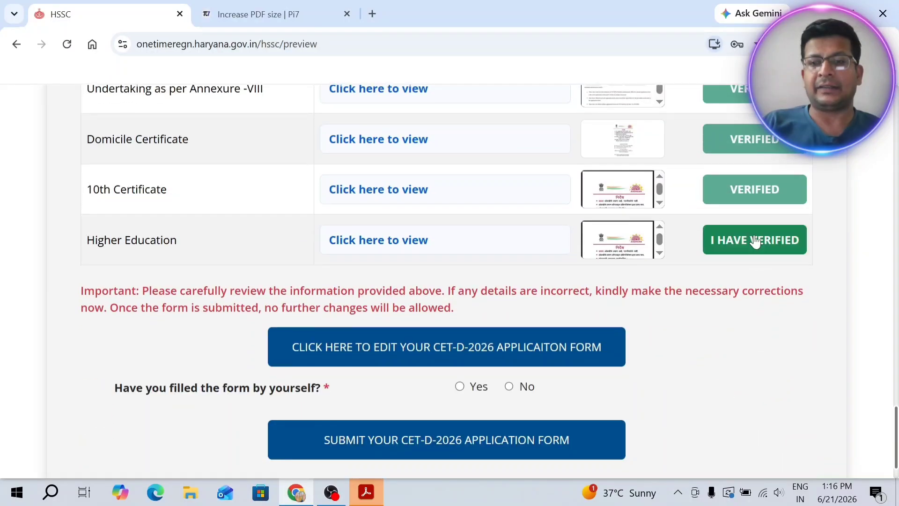
{"action": "left_click", "coordinate": [754, 239]}
- Answer Yes to self-filling the form, tick the declaration, and submit the CET-D-2026 application
{"action": "scroll", "coordinate": [754, 241], "scroll_direction": "down", "scroll_amount": 2}
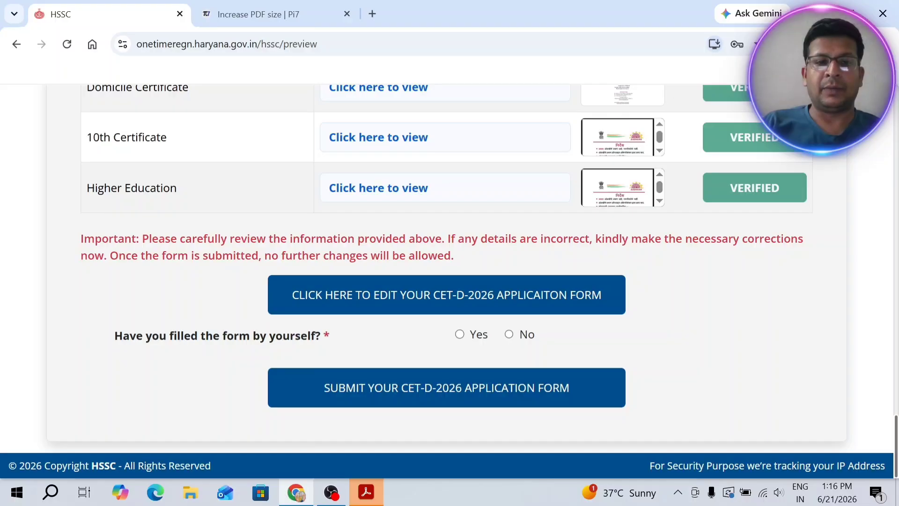
{"action": "left_click", "coordinate": [459, 334]}
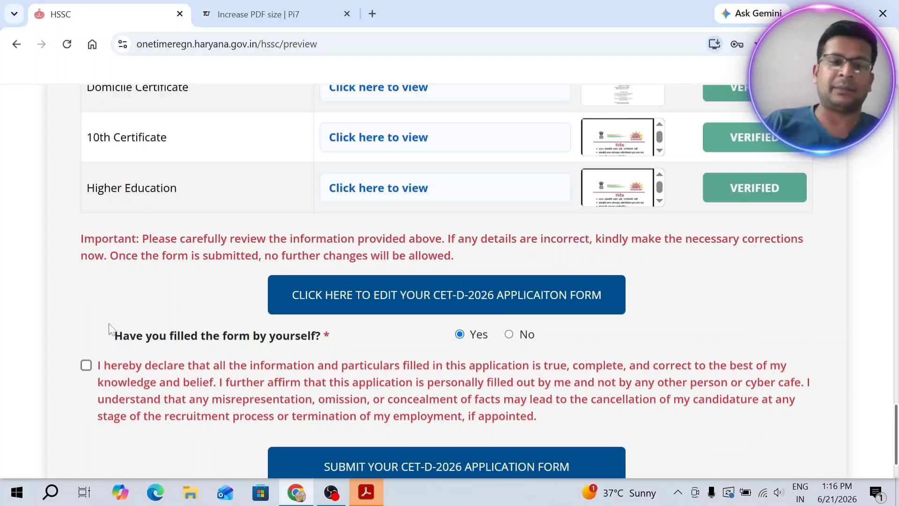
{"action": "left_click", "coordinate": [86, 365]}
{"action": "scroll", "coordinate": [337, 360], "scroll_direction": "down", "scroll_amount": 2}
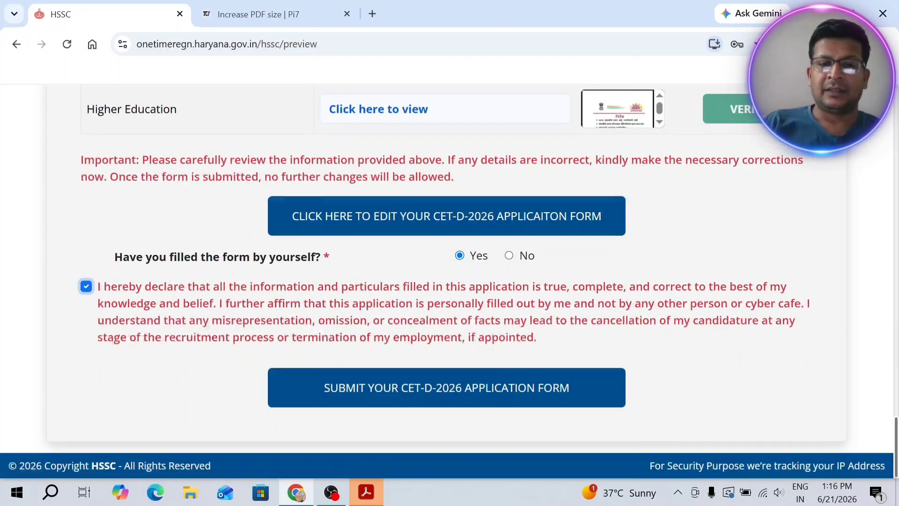
{"action": "left_click", "coordinate": [497, 392]}
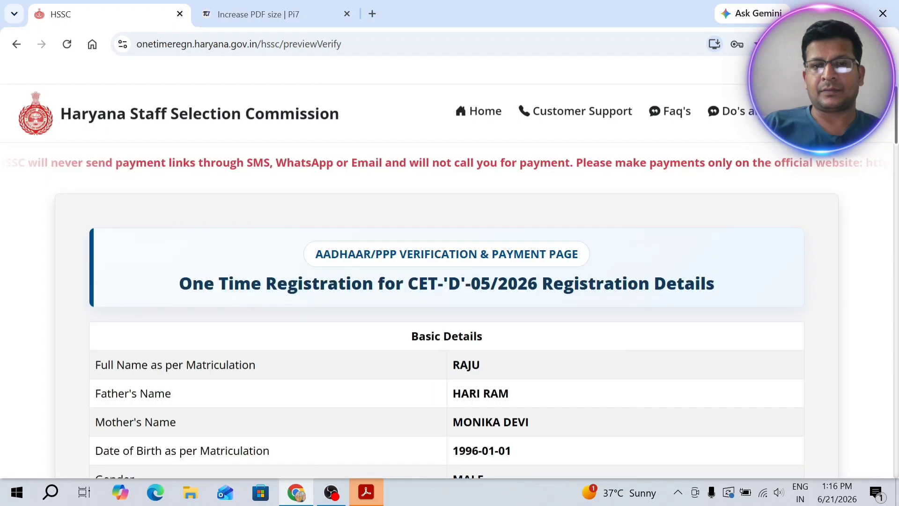
- Tick the declaration at the bottom of the payment page showing 1000 due
{"action": "scroll", "coordinate": [494, 387], "scroll_direction": "down", "scroll_amount": 10}
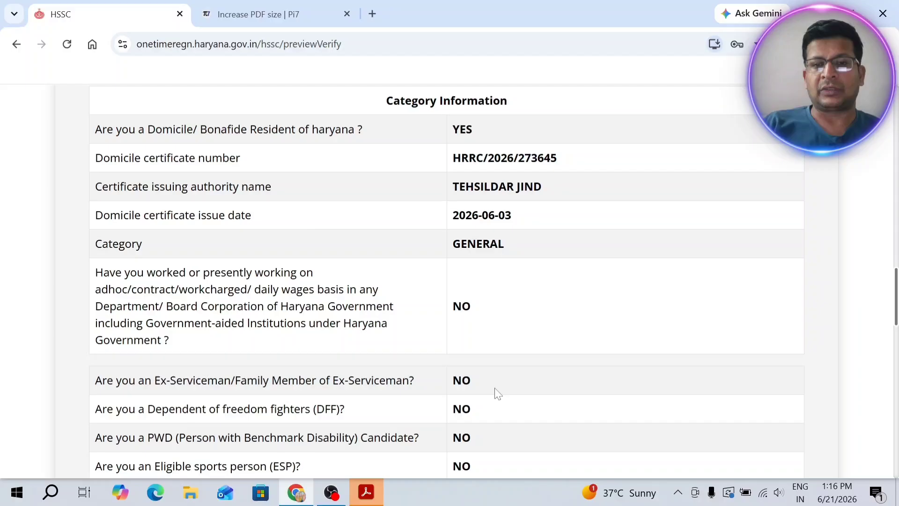
{"action": "scroll", "coordinate": [498, 394], "scroll_direction": "down", "scroll_amount": 15}
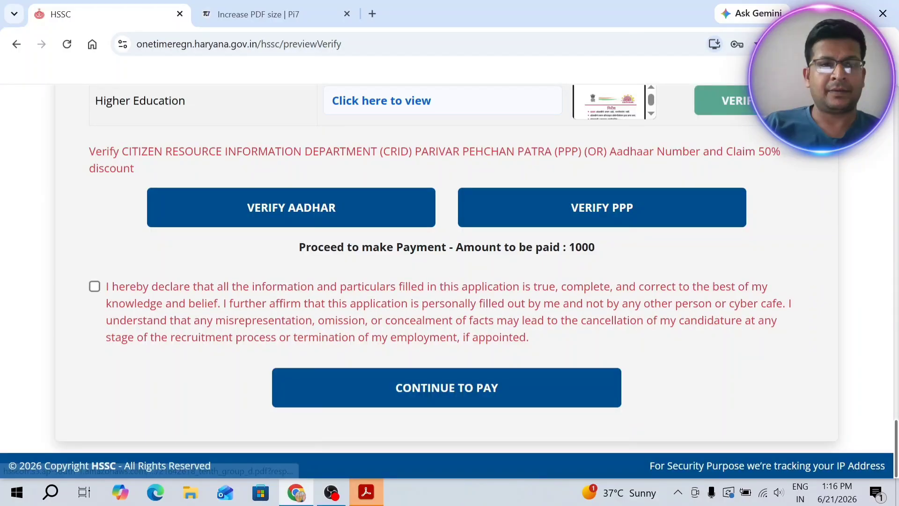
{"action": "left_click", "coordinate": [94, 286]}
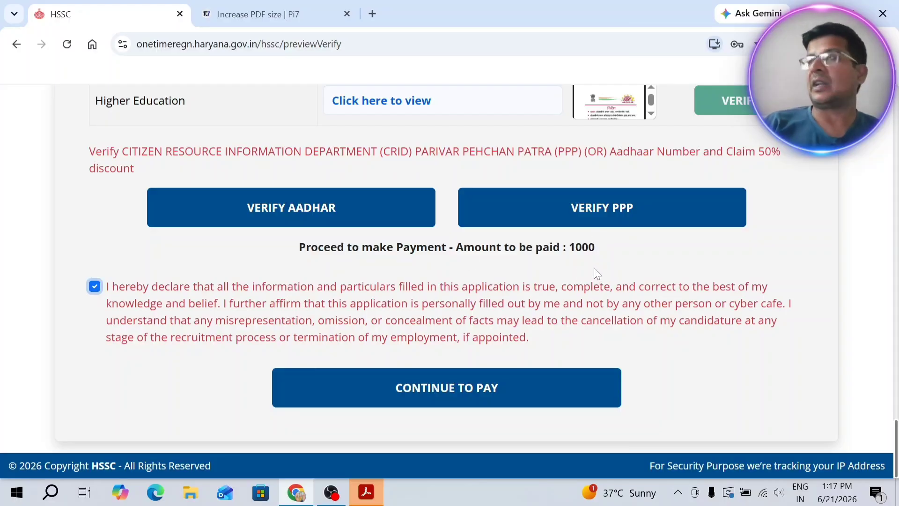
- Continue to payment and accept the online transaction charges notice to view the ₹1000 eGRAS challan
{"action": "left_click", "coordinate": [537, 388]}
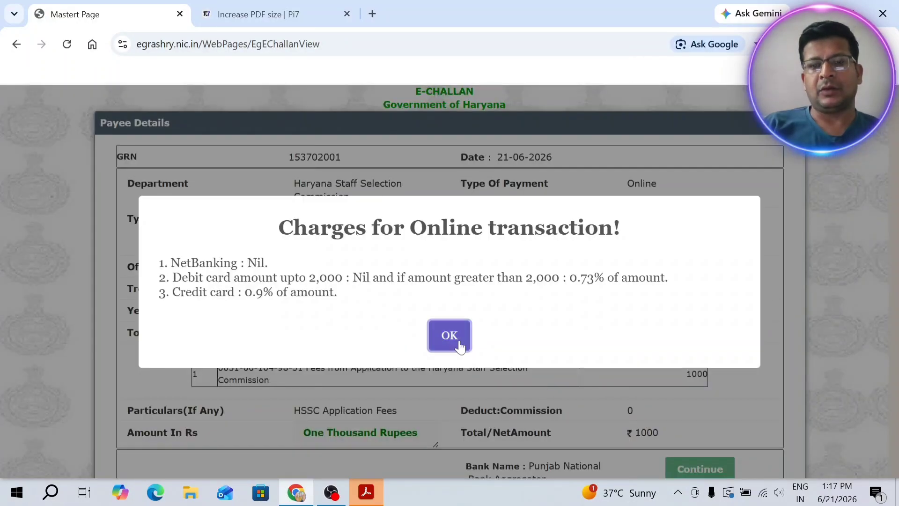
{"action": "left_click", "coordinate": [451, 336]}
{"action": "scroll", "coordinate": [603, 357], "scroll_direction": "down", "scroll_amount": 1}
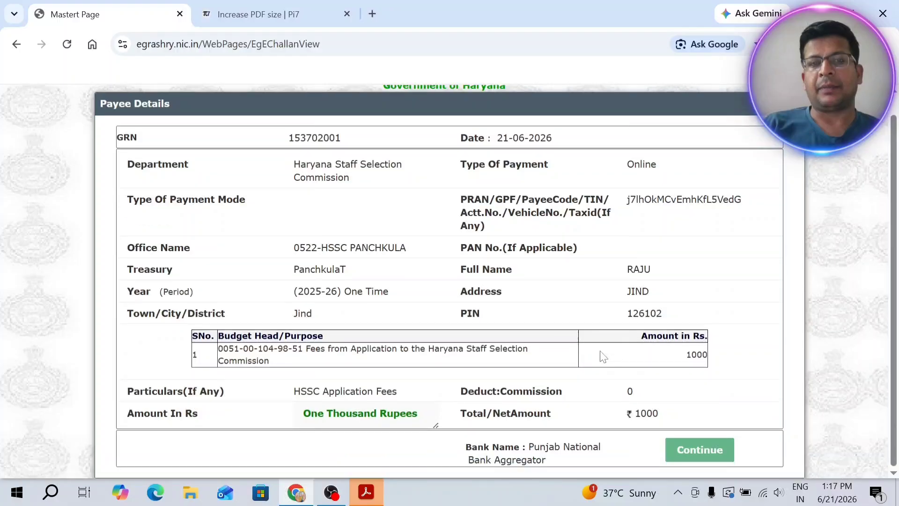